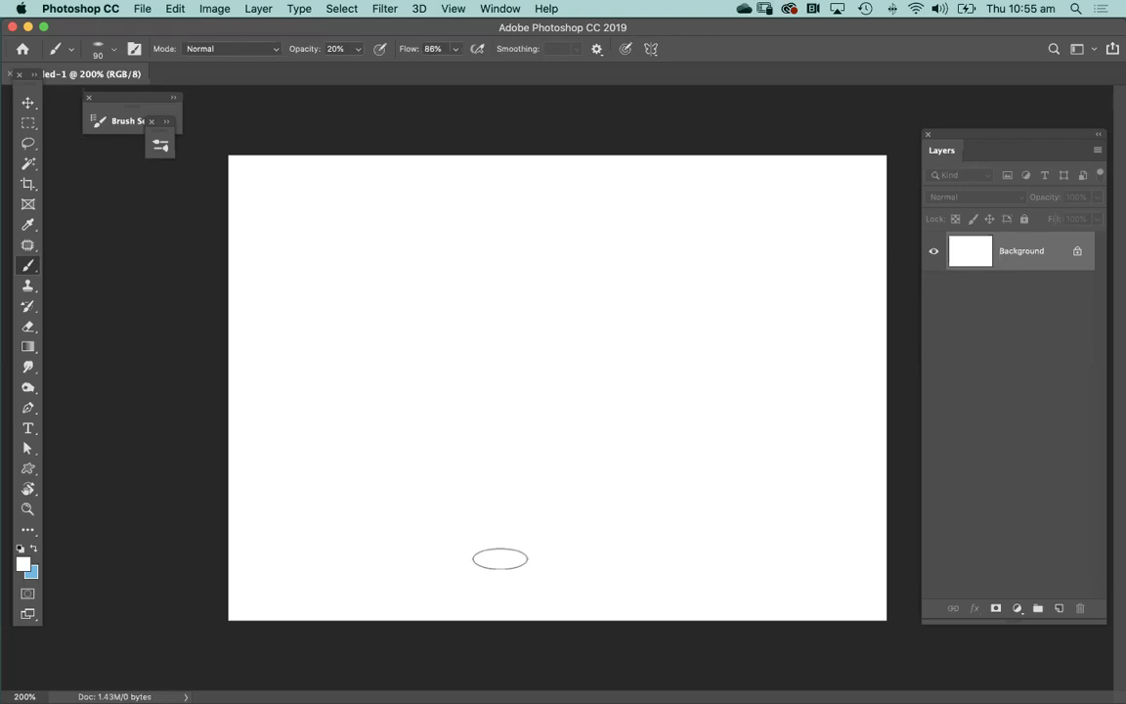
- Unlock the Background layer and choose the Soft Round Pressure Size brush
{"action": "left_click", "coordinate": [1079, 253]}
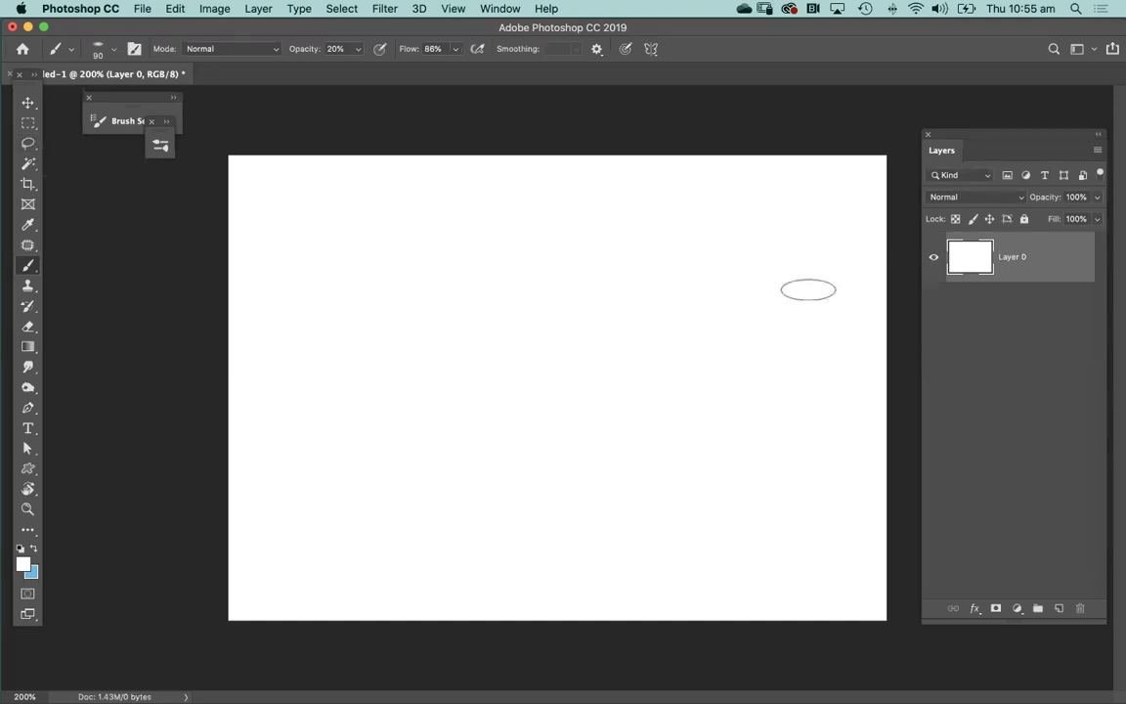
{"action": "left_click", "coordinate": [96, 50]}
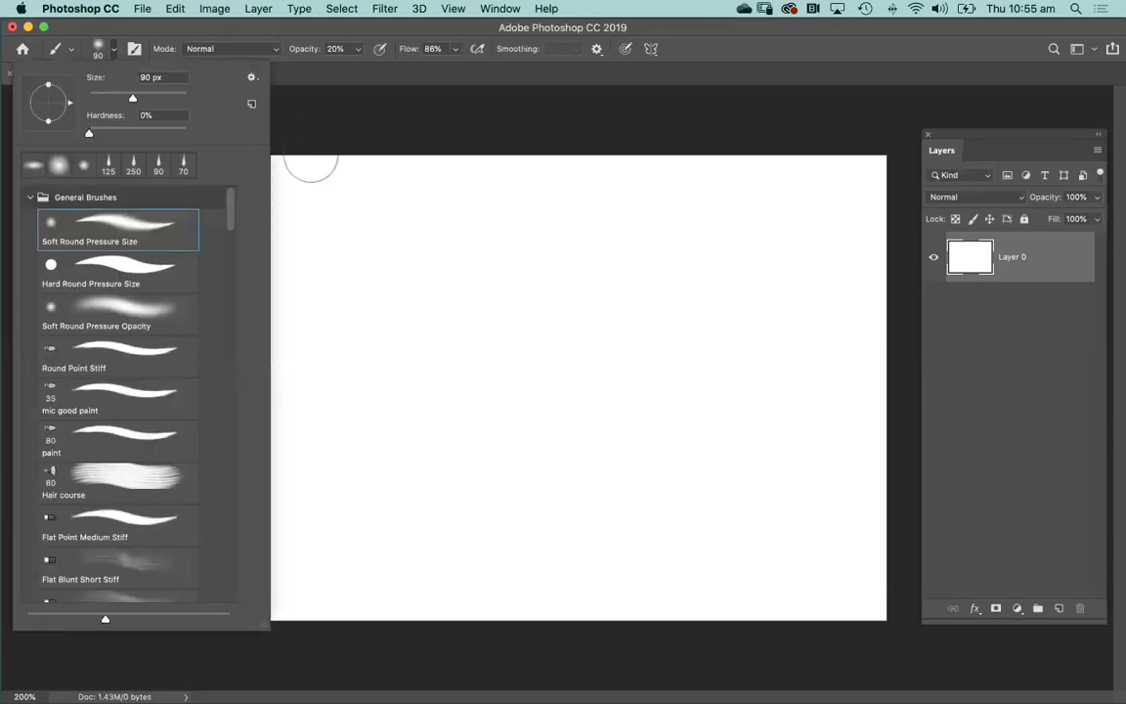
{"action": "left_click", "coordinate": [137, 227]}
{"action": "left_click", "coordinate": [96, 47]}
- Set the brush tip spacing to 1% and the brush opacity to 100%
{"action": "left_click", "coordinate": [135, 49]}
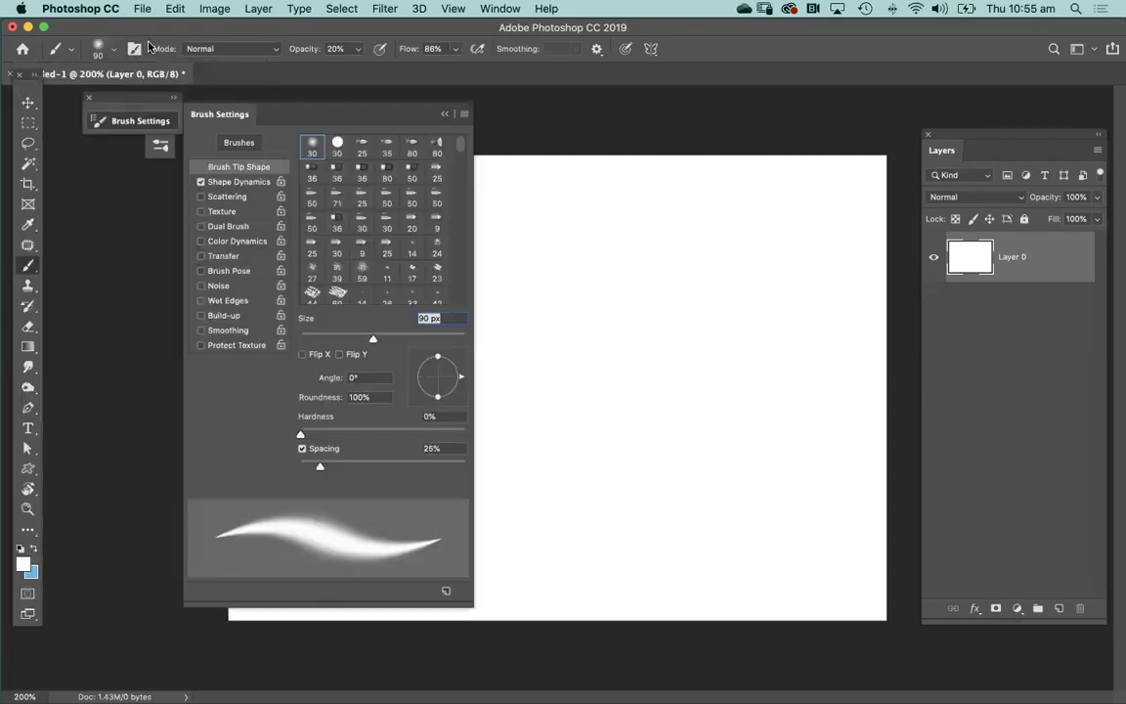
{"action": "left_click", "coordinate": [135, 50]}
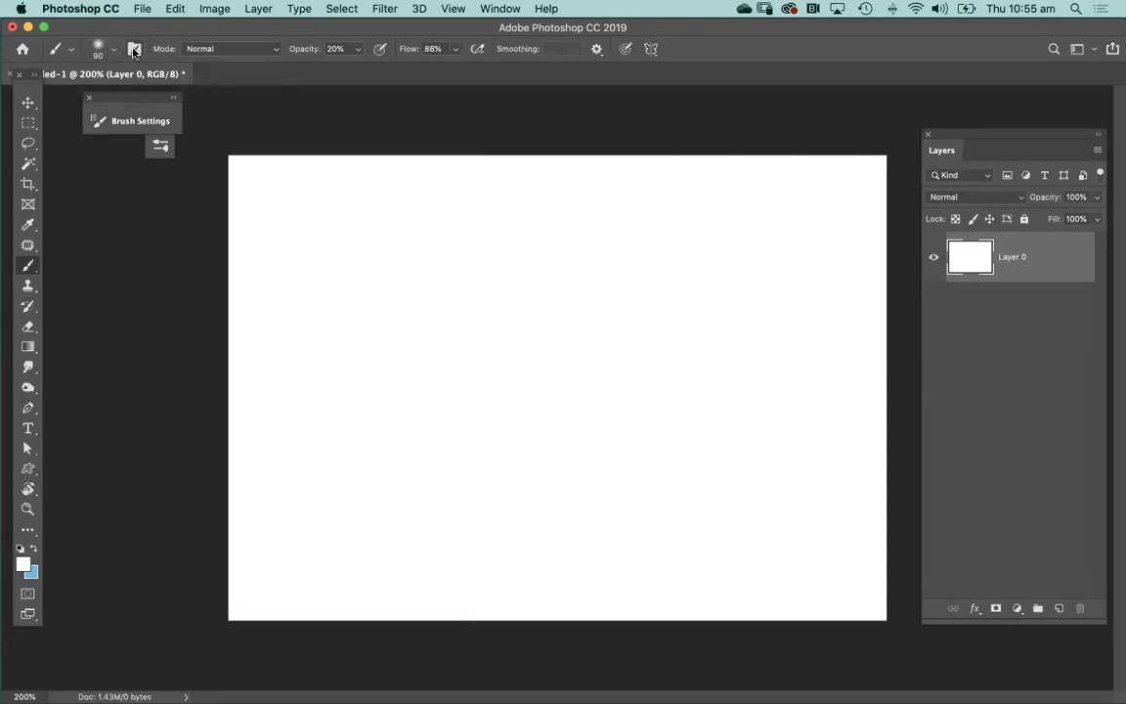
{"action": "left_click", "coordinate": [135, 49]}
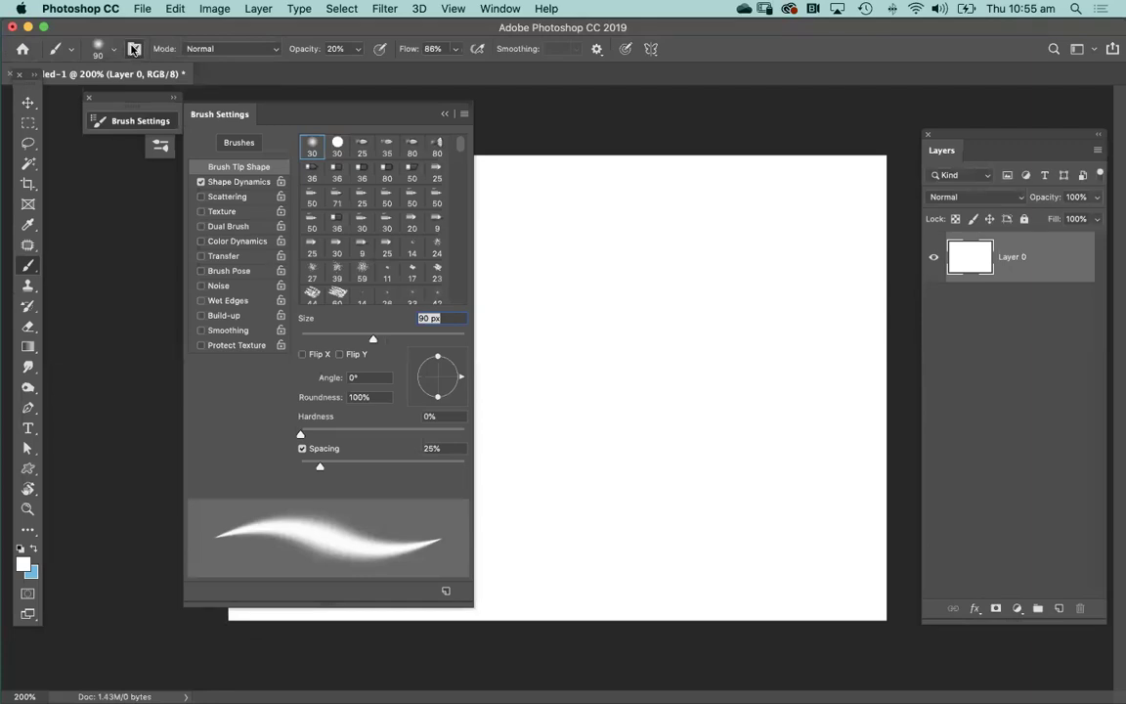
{"action": "left_click", "coordinate": [135, 49]}
{"action": "left_click", "coordinate": [135, 49]}
{"action": "mouse_move", "coordinate": [319, 468]}
{"action": "left_mouse_down"}
{"action": "mouse_move", "coordinate": [381, 467]}
{"action": "mouse_move", "coordinate": [271, 466]}
{"action": "left_mouse_up"}
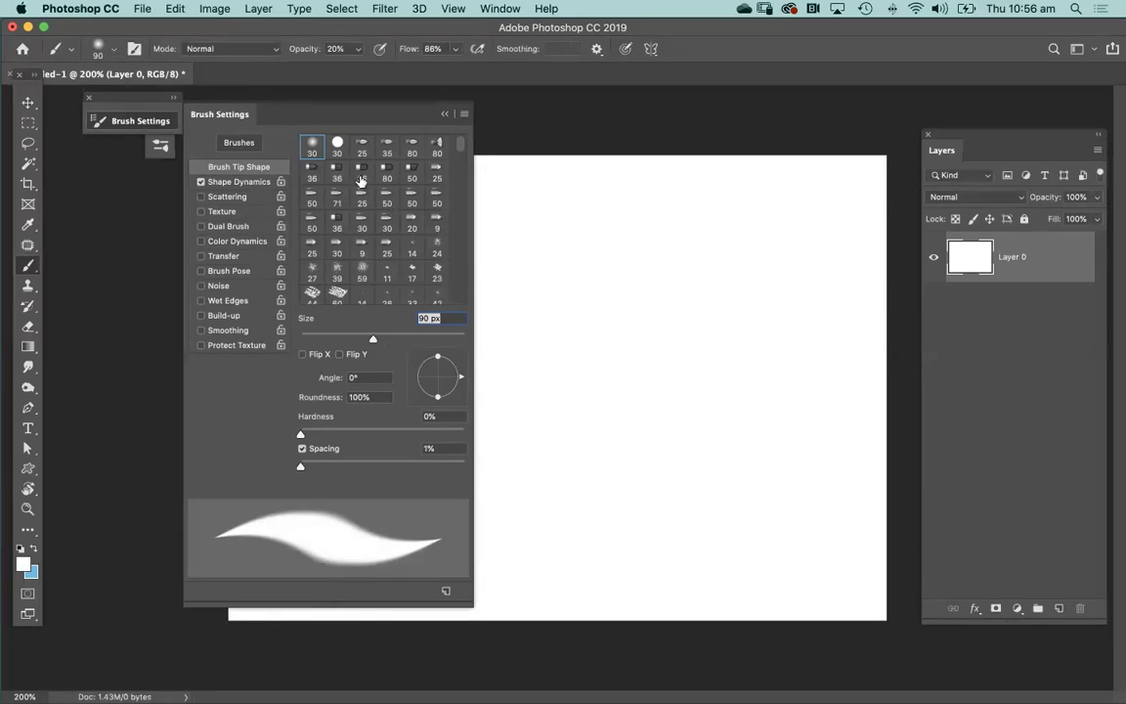
{"action": "left_click_drag", "start_coordinate": [361, 52], "coordinate": [417, 67]}
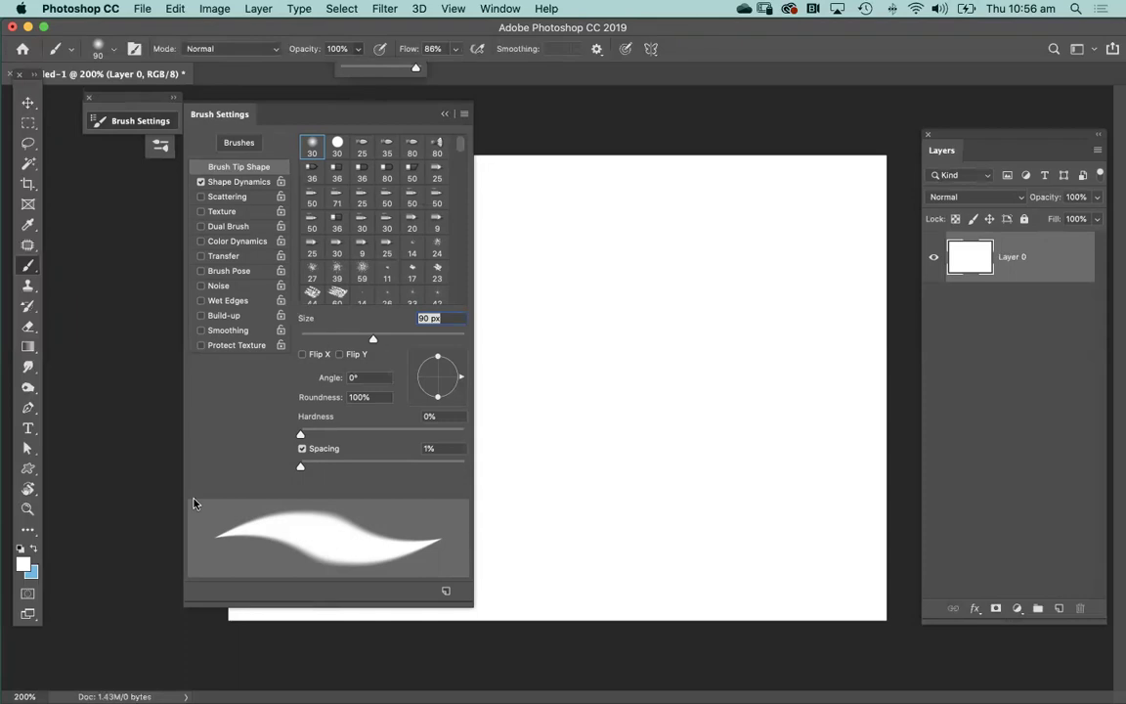
- Set the foreground colour to the muted blue #5a8ea4
{"action": "left_click", "coordinate": [24, 563]}
{"action": "left_click", "coordinate": [676, 448]}
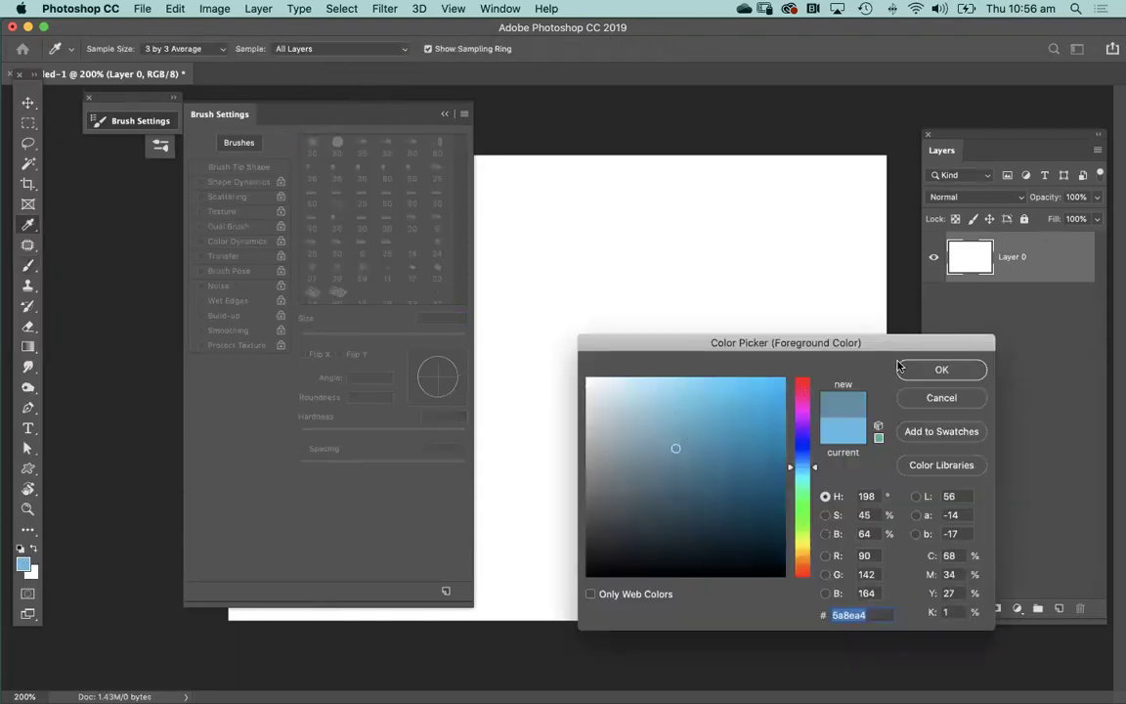
{"action": "left_click", "coordinate": [937, 369]}
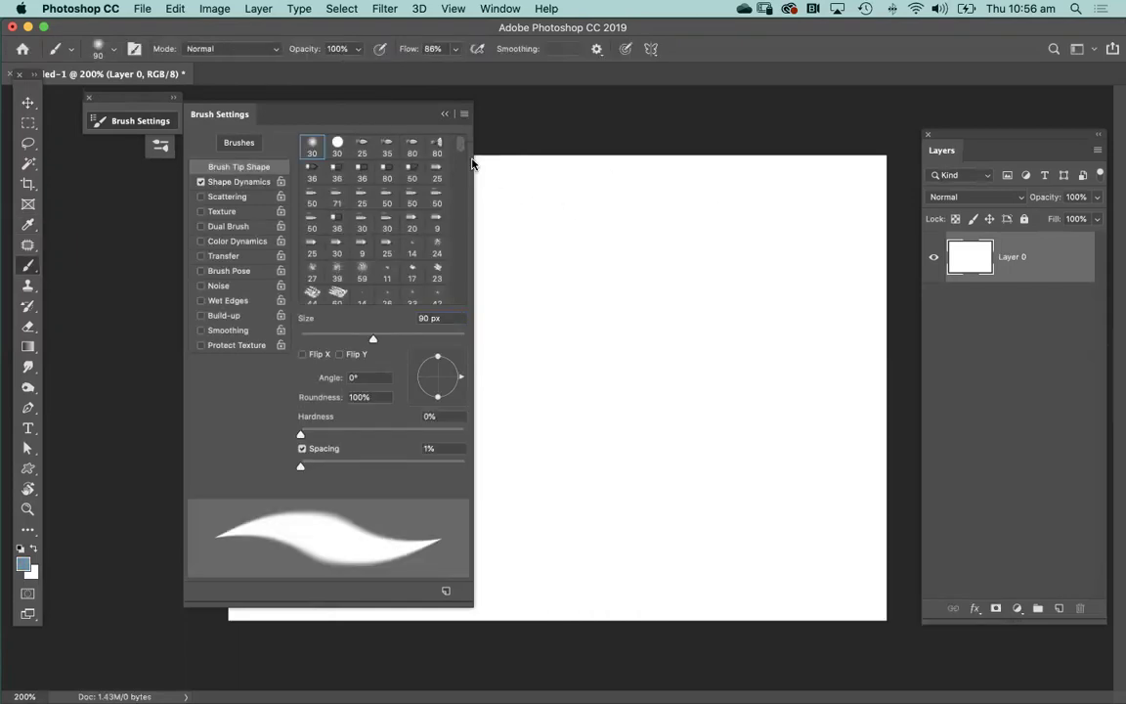
- Paint a wide, wavy blue band across the upper half of the canvas on Layer 0 with a 175 px brush
{"action": "left_click", "coordinate": [443, 115]}
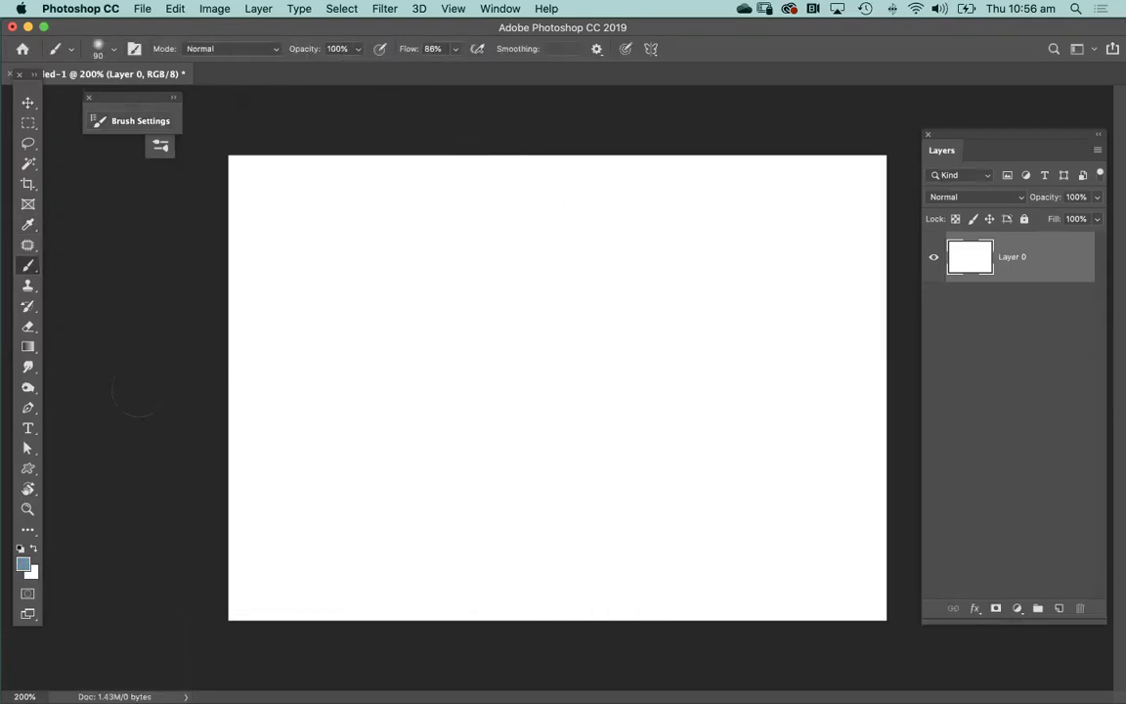
{"action": "key", "text": "bracketright"}
{"action": "mouse_move", "coordinate": [201, 322]}
{"action": "left_mouse_down"}
{"action": "mouse_move", "coordinate": [259, 292]}
{"action": "mouse_move", "coordinate": [332, 284]}
{"action": "mouse_move", "coordinate": [694, 327]}
{"action": "mouse_move", "coordinate": [849, 326]}
{"action": "mouse_move", "coordinate": [784, 350]}
{"action": "mouse_move", "coordinate": [523, 329]}
{"action": "mouse_move", "coordinate": [196, 364]}
{"action": "mouse_move", "coordinate": [316, 262]}
{"action": "mouse_move", "coordinate": [506, 319]}
{"action": "mouse_move", "coordinate": [769, 349]}
{"action": "mouse_move", "coordinate": [796, 338]}
{"action": "left_mouse_up"}
{"action": "left_click_drag", "start_coordinate": [861, 444], "coordinate": [854, 414]}
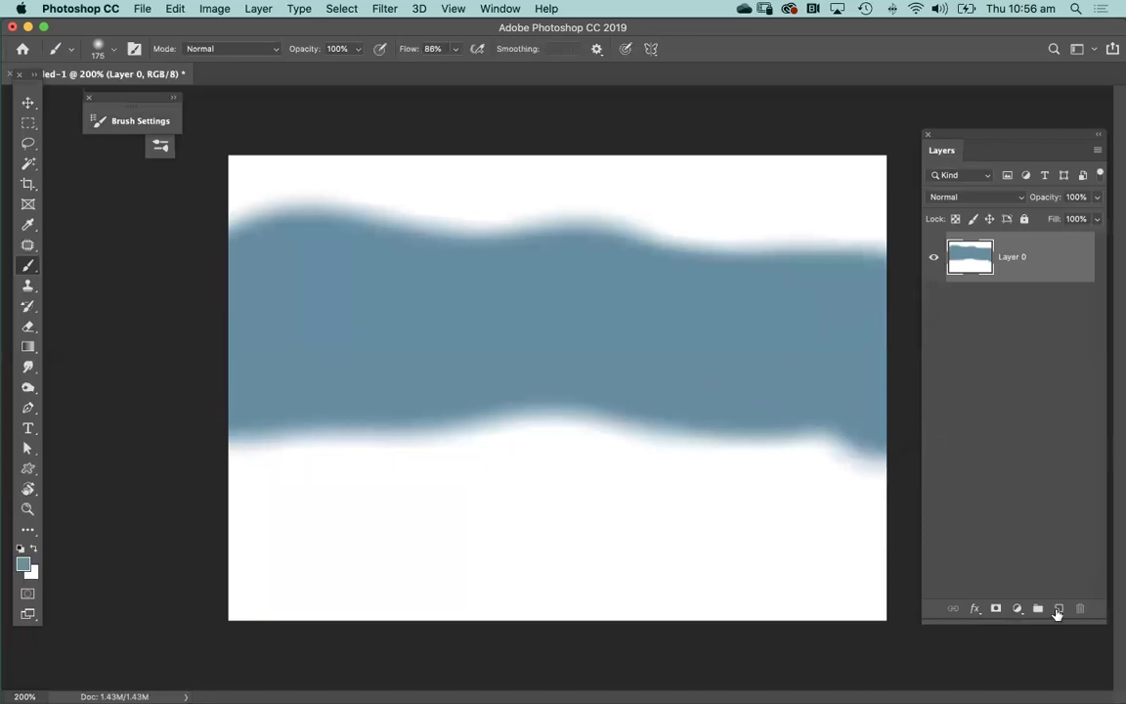
- Add a new layer above Layer 0 and pick a darker shade of the same blue as the foreground colour
{"action": "left_click", "coordinate": [1059, 608]}
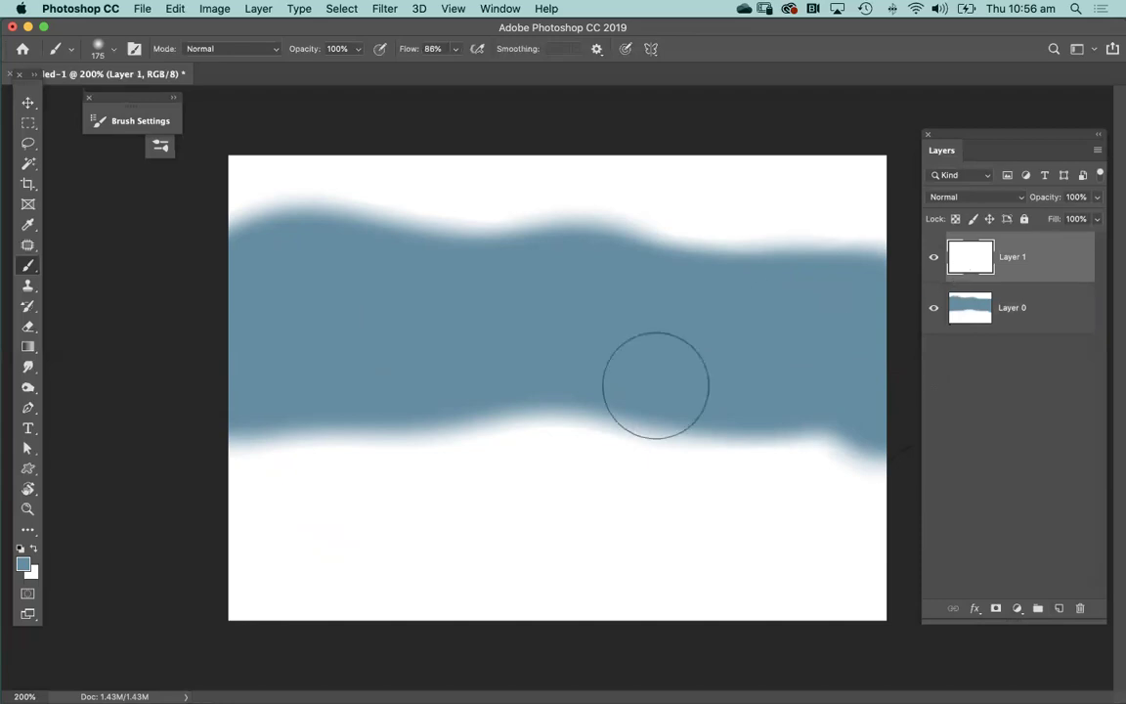
{"action": "left_click", "coordinate": [24, 565]}
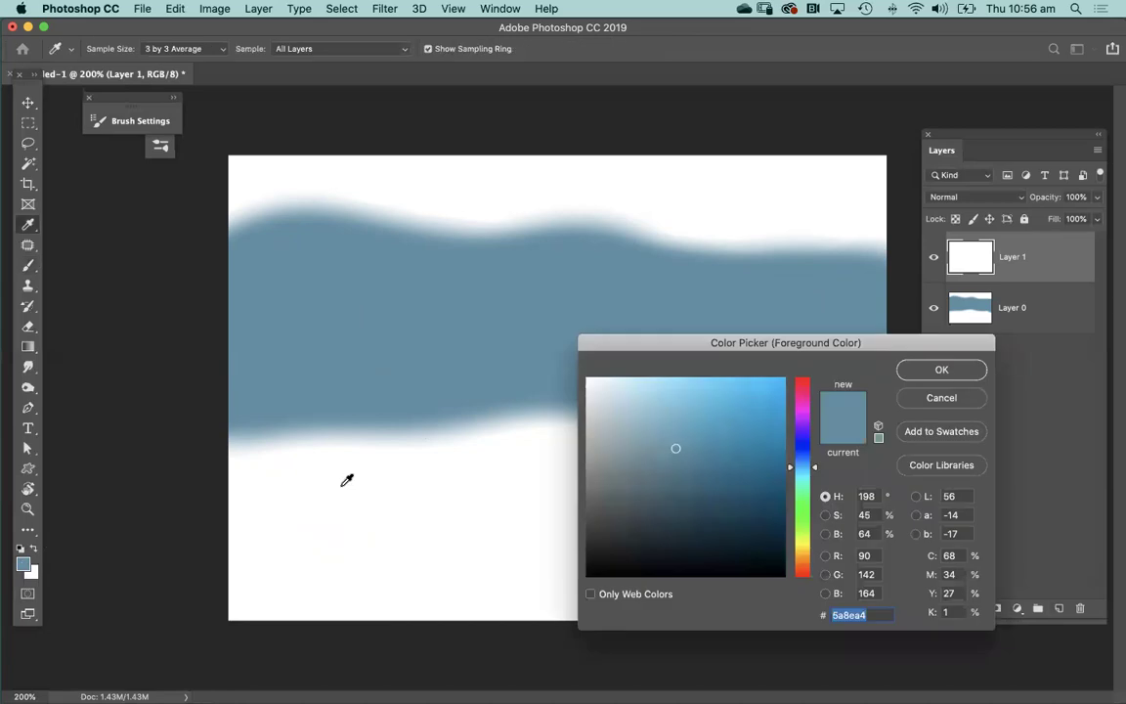
{"action": "left_click", "coordinate": [682, 475]}
{"action": "left_click_drag", "start_coordinate": [681, 476], "coordinate": [685, 487]}
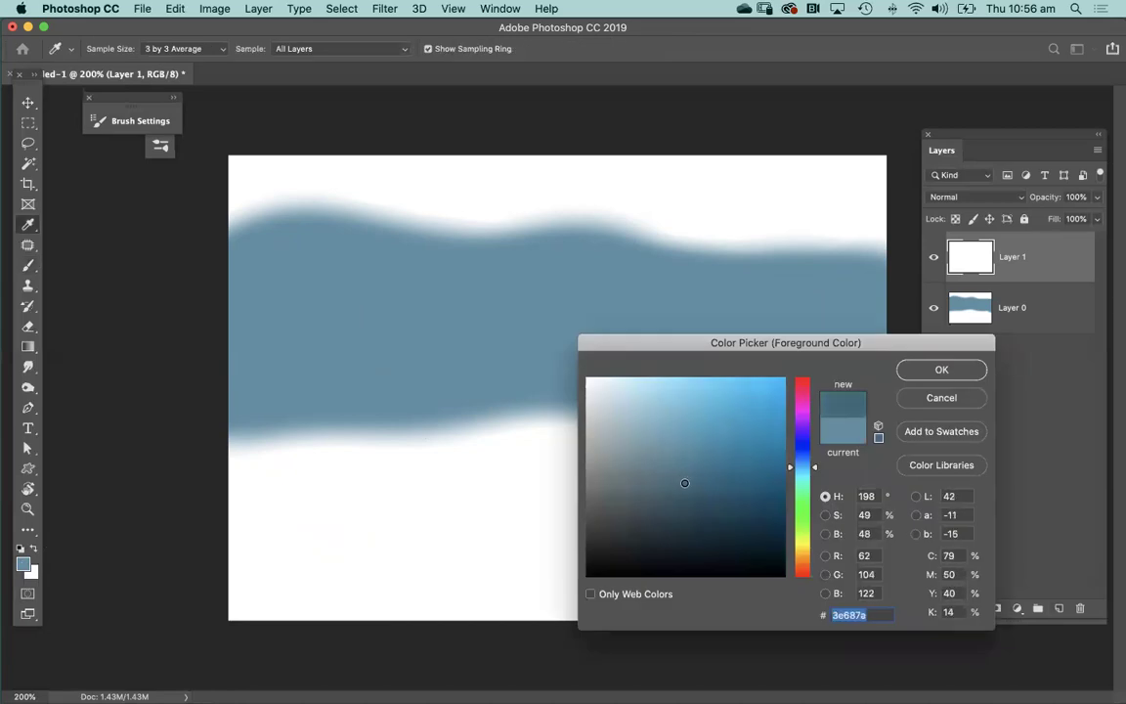
{"action": "left_click", "coordinate": [690, 496]}
{"action": "left_click", "coordinate": [924, 372]}
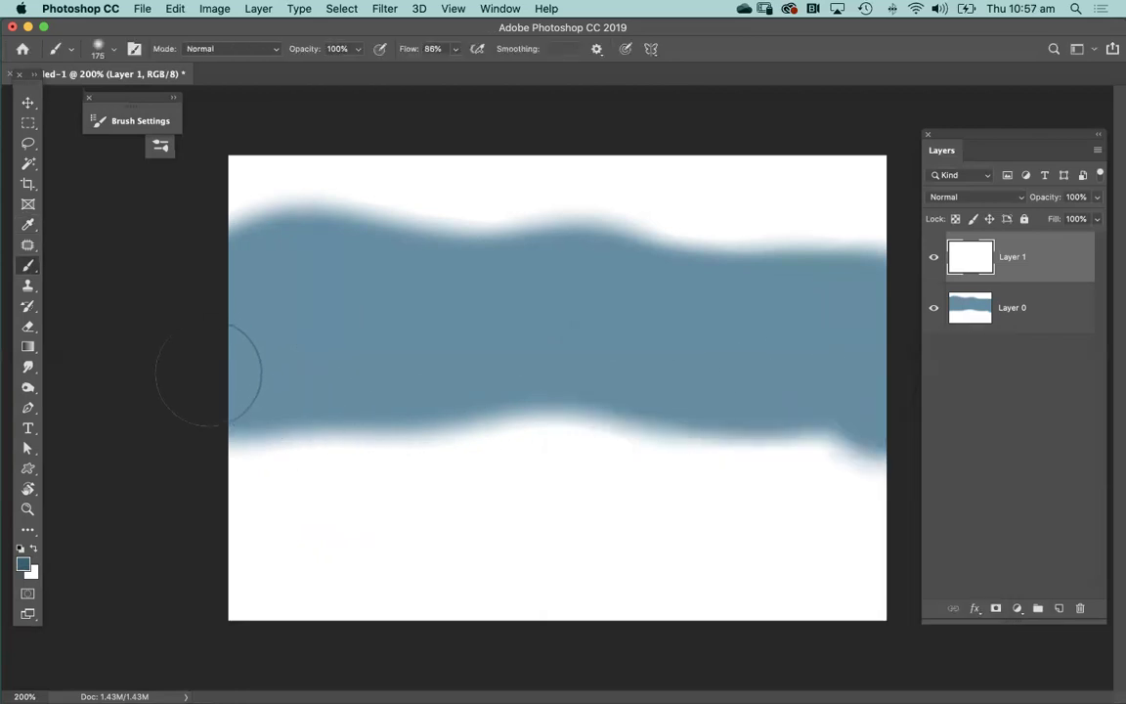
- Paint dark blue hills over the lower part of the band on Layer 1, enlarging the brush to 400 px at 44% opacity
{"action": "mouse_move", "coordinate": [235, 356]}
{"action": "left_mouse_down"}
{"action": "mouse_move", "coordinate": [673, 412]}
{"action": "mouse_move", "coordinate": [827, 406]}
{"action": "mouse_move", "coordinate": [865, 391]}
{"action": "mouse_move", "coordinate": [767, 437]}
{"action": "mouse_move", "coordinate": [518, 458]}
{"action": "mouse_move", "coordinate": [229, 456]}
{"action": "mouse_move", "coordinate": [258, 474]}
{"action": "left_mouse_up"}
{"action": "key", "text": "bracketright"}
{"action": "key", "text": "4"}
{"action": "key", "text": "4"}
{"action": "mouse_move", "coordinate": [258, 481]}
{"action": "left_mouse_down"}
{"action": "mouse_move", "coordinate": [261, 496]}
{"action": "mouse_move", "coordinate": [370, 479]}
{"action": "mouse_move", "coordinate": [826, 533]}
{"action": "mouse_move", "coordinate": [254, 536]}
{"action": "mouse_move", "coordinate": [762, 494]}
{"action": "left_mouse_up"}
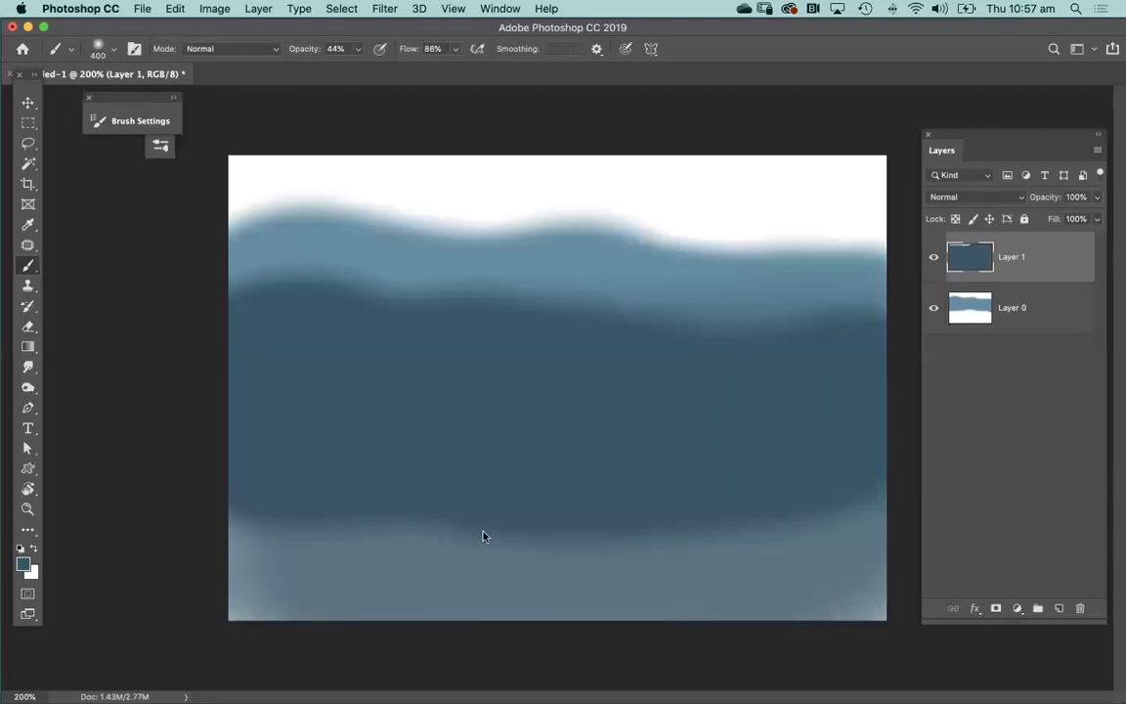
- Compare both layers by toggling their visibility, and fill the bottom of the canvas on Layer 1 with more dark blue strokes
{"action": "left_click", "coordinate": [933, 260]}
{"action": "left_click", "coordinate": [934, 258]}
{"action": "left_click", "coordinate": [934, 309]}
{"action": "left_click", "coordinate": [935, 309]}
{"action": "left_click_drag", "start_coordinate": [277, 541], "coordinate": [883, 532]}
{"action": "mouse_move", "coordinate": [269, 577]}
{"action": "left_mouse_down"}
{"action": "mouse_move", "coordinate": [735, 535]}
{"action": "mouse_move", "coordinate": [876, 557]}
{"action": "left_mouse_up"}
{"action": "left_click_drag", "start_coordinate": [176, 601], "coordinate": [357, 457]}
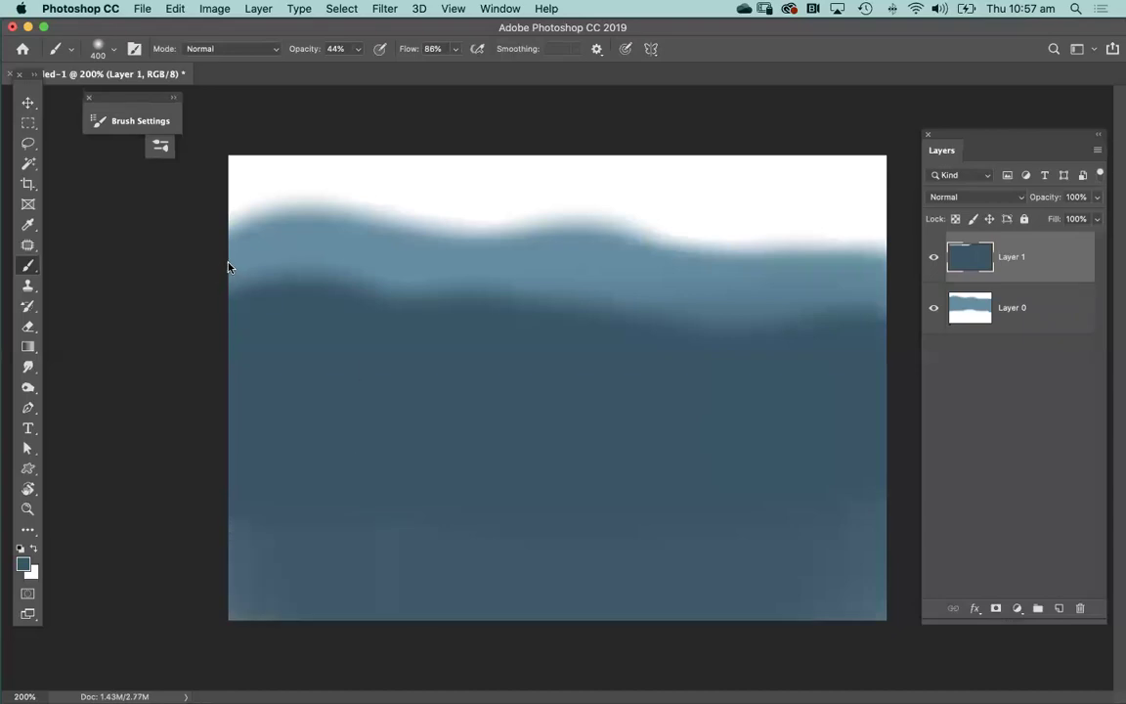
- Switch to the Eraser with a 150 px tip at 100% hardness and squash it into a narrow vertical ellipse
{"action": "key", "text": "e"}
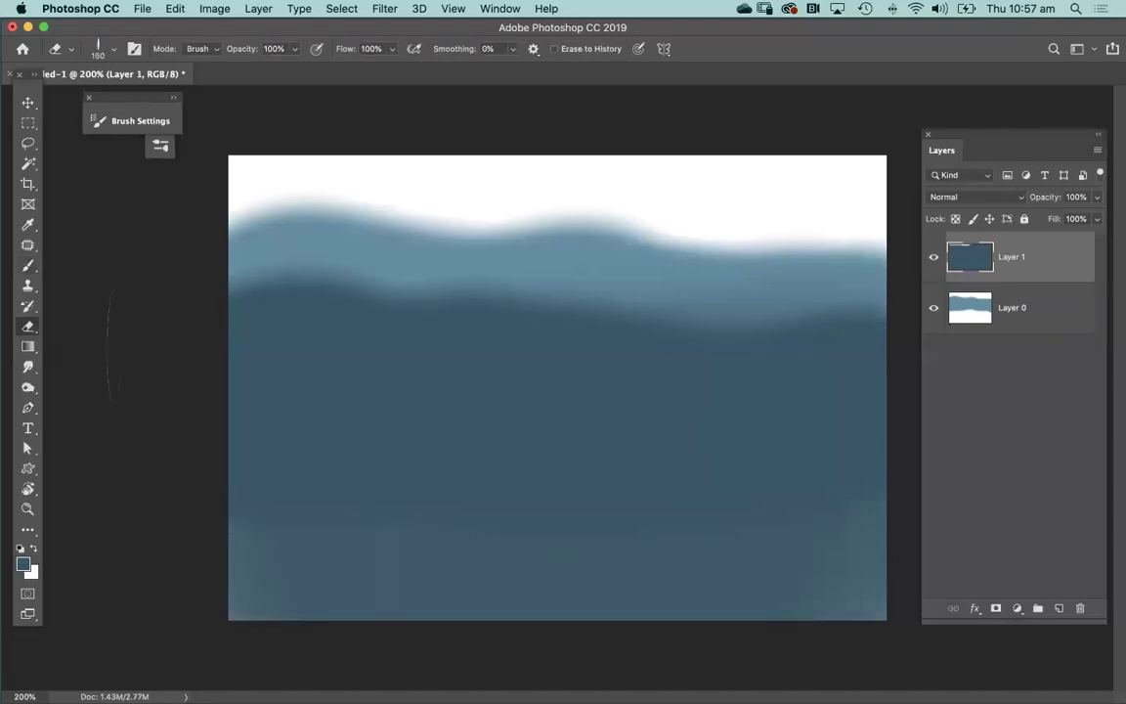
{"action": "left_click", "coordinate": [97, 51]}
{"action": "left_click_drag", "start_coordinate": [50, 100], "coordinate": [147, 106]}
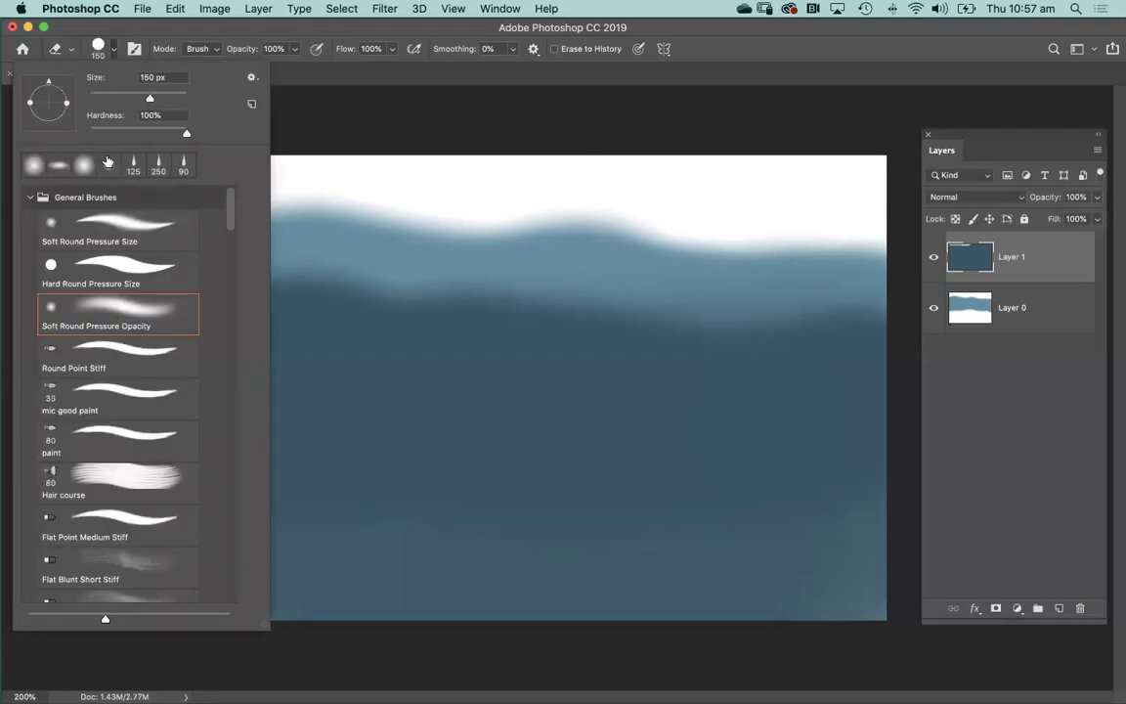
{"action": "left_click_drag", "start_coordinate": [66, 105], "coordinate": [48, 110]}
{"action": "left_click_drag", "start_coordinate": [65, 105], "coordinate": [49, 110]}
{"action": "left_click", "coordinate": [370, 172]}
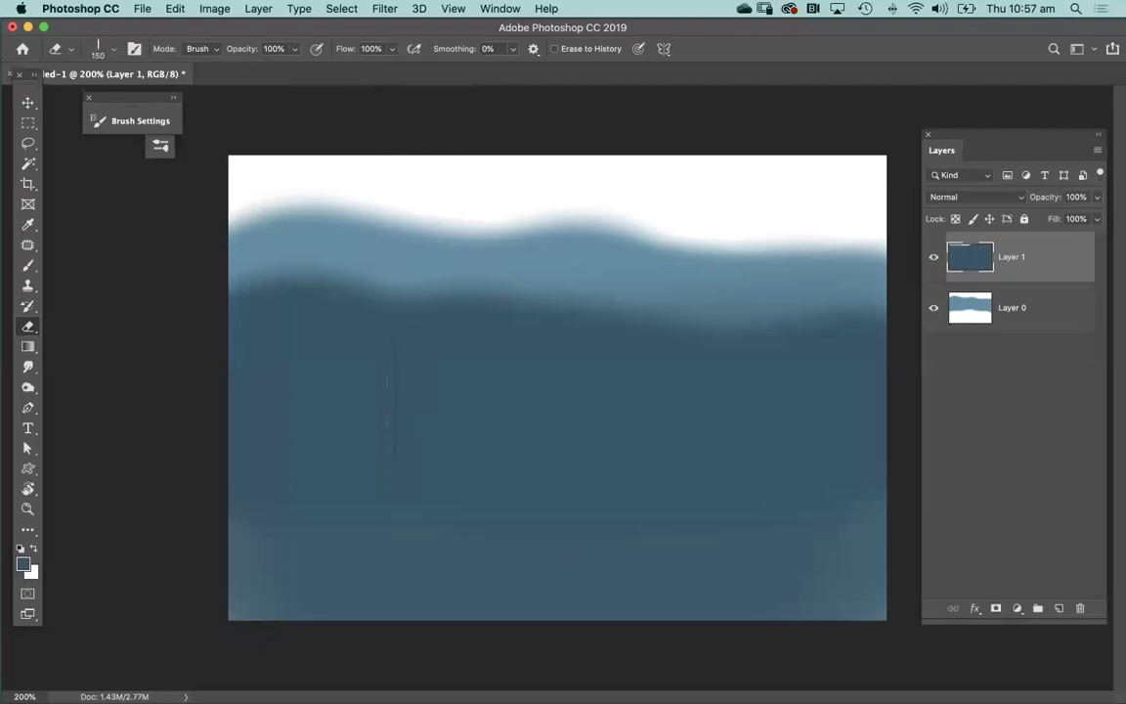
- Erase the soft upper edge of the dark hills on Layer 1 into a crisp, uneven ridgeline with a 125 px eraser
{"action": "key", "text": "bracketright"}
{"action": "key", "text": "bracketright"}
{"action": "left_click", "coordinate": [933, 259]}
{"action": "left_click", "coordinate": [934, 260]}
{"action": "mouse_move", "coordinate": [198, 281]}
{"action": "left_mouse_down"}
{"action": "mouse_move", "coordinate": [225, 256]}
{"action": "mouse_move", "coordinate": [291, 237]}
{"action": "mouse_move", "coordinate": [546, 279]}
{"action": "mouse_move", "coordinate": [593, 306]}
{"action": "mouse_move", "coordinate": [700, 285]}
{"action": "mouse_move", "coordinate": [714, 296]}
{"action": "mouse_move", "coordinate": [868, 264]}
{"action": "left_mouse_up"}
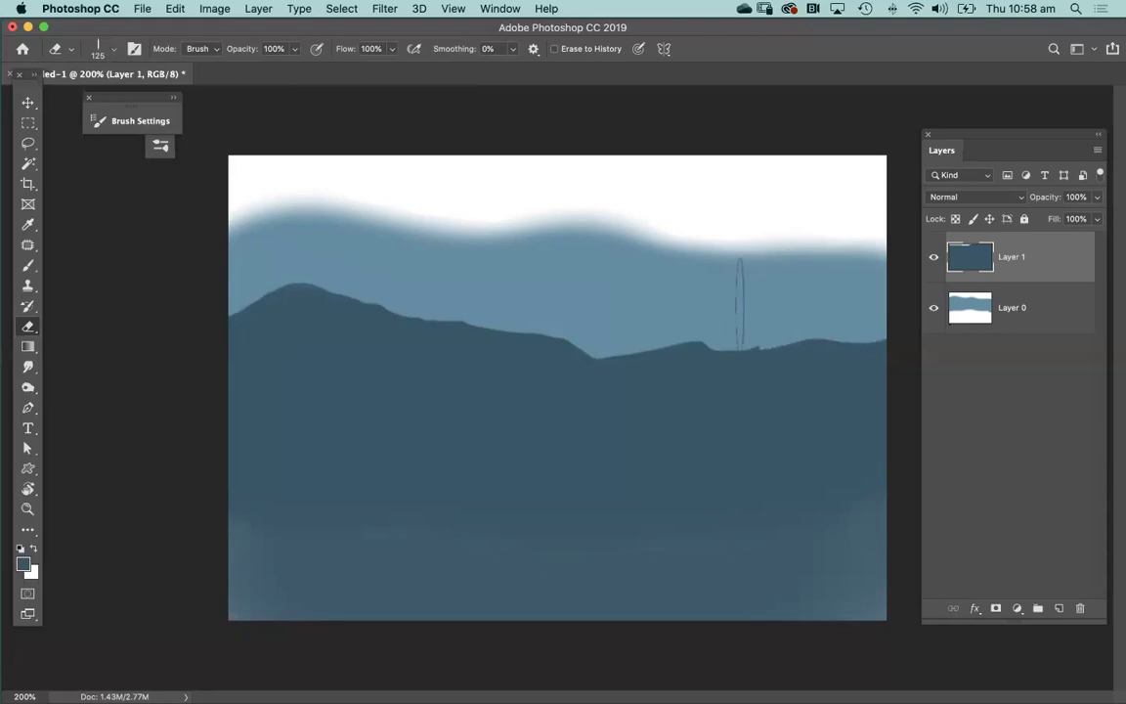
{"action": "mouse_move", "coordinate": [361, 252]}
{"action": "left_mouse_down"}
{"action": "mouse_move", "coordinate": [314, 256]}
{"action": "mouse_move", "coordinate": [232, 296]}
{"action": "mouse_move", "coordinate": [338, 265]}
{"action": "mouse_move", "coordinate": [445, 274]}
{"action": "left_mouse_up"}
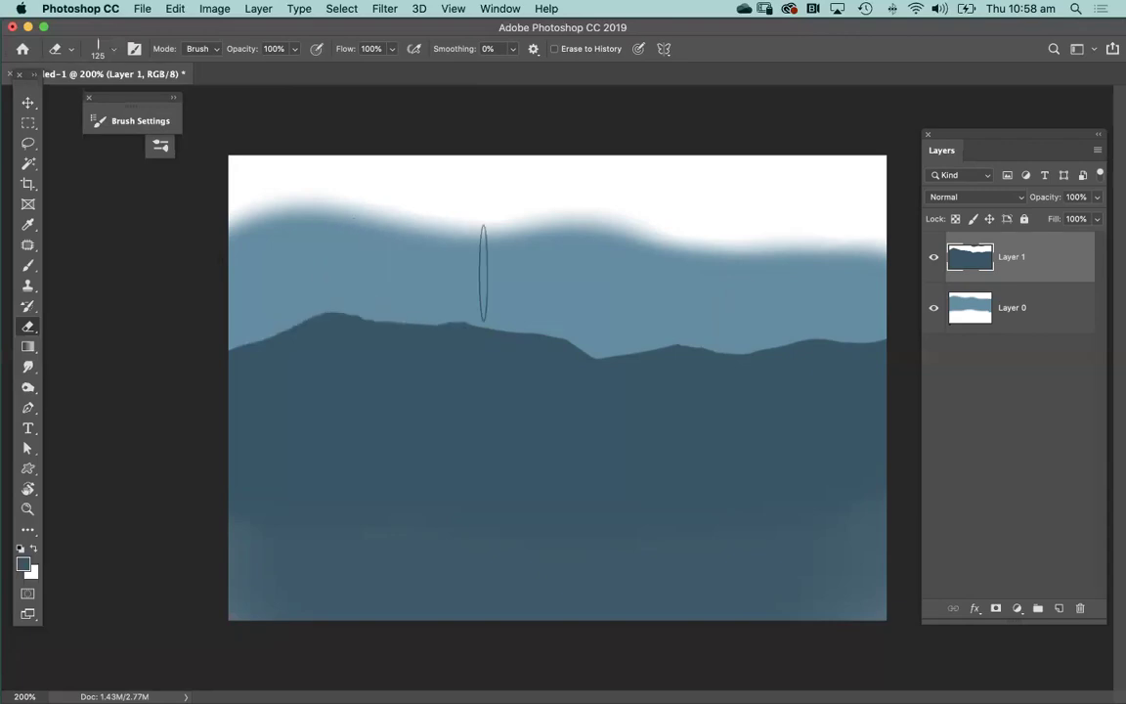
- Erase the soft upper edge of the lighter hills on Layer 0 into a sharp mountain ridgeline
{"action": "left_click", "coordinate": [1024, 317]}
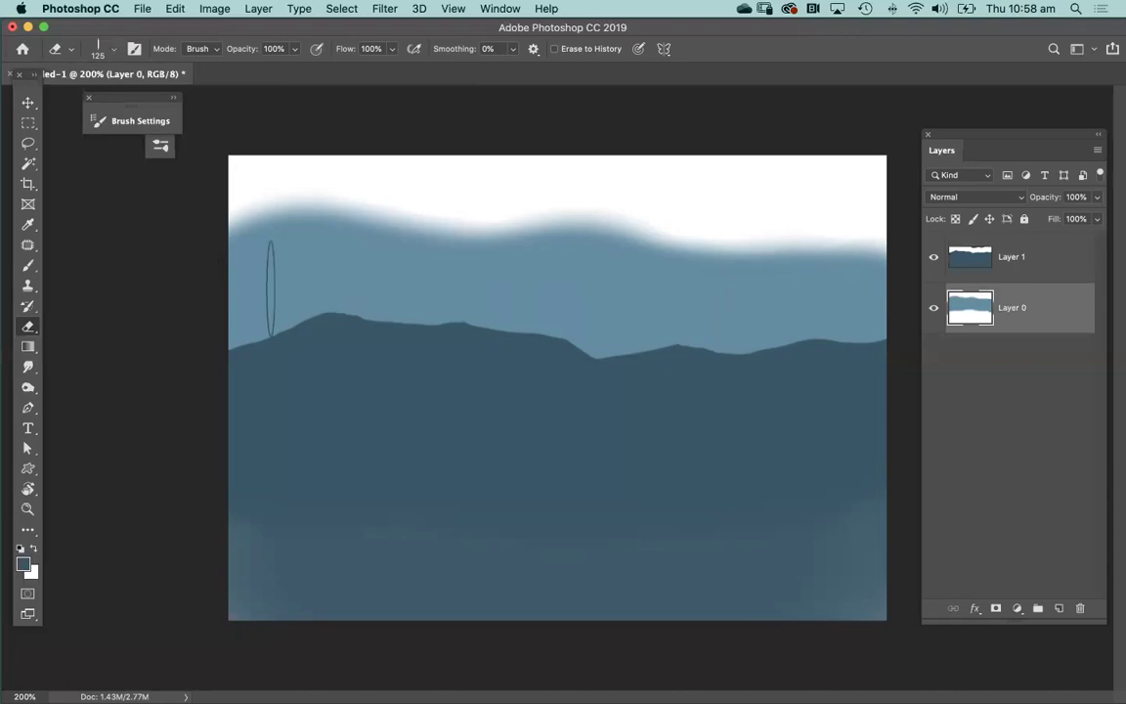
{"action": "mouse_move", "coordinate": [212, 206]}
{"action": "left_mouse_down"}
{"action": "mouse_move", "coordinate": [281, 177]}
{"action": "mouse_move", "coordinate": [366, 180]}
{"action": "mouse_move", "coordinate": [220, 213]}
{"action": "mouse_move", "coordinate": [363, 176]}
{"action": "mouse_move", "coordinate": [452, 197]}
{"action": "mouse_move", "coordinate": [356, 177]}
{"action": "mouse_move", "coordinate": [469, 205]}
{"action": "mouse_move", "coordinate": [566, 251]}
{"action": "mouse_move", "coordinate": [609, 253]}
{"action": "mouse_move", "coordinate": [700, 232]}
{"action": "mouse_move", "coordinate": [749, 243]}
{"action": "mouse_move", "coordinate": [832, 224]}
{"action": "mouse_move", "coordinate": [844, 247]}
{"action": "mouse_move", "coordinate": [884, 256]}
{"action": "left_mouse_up"}
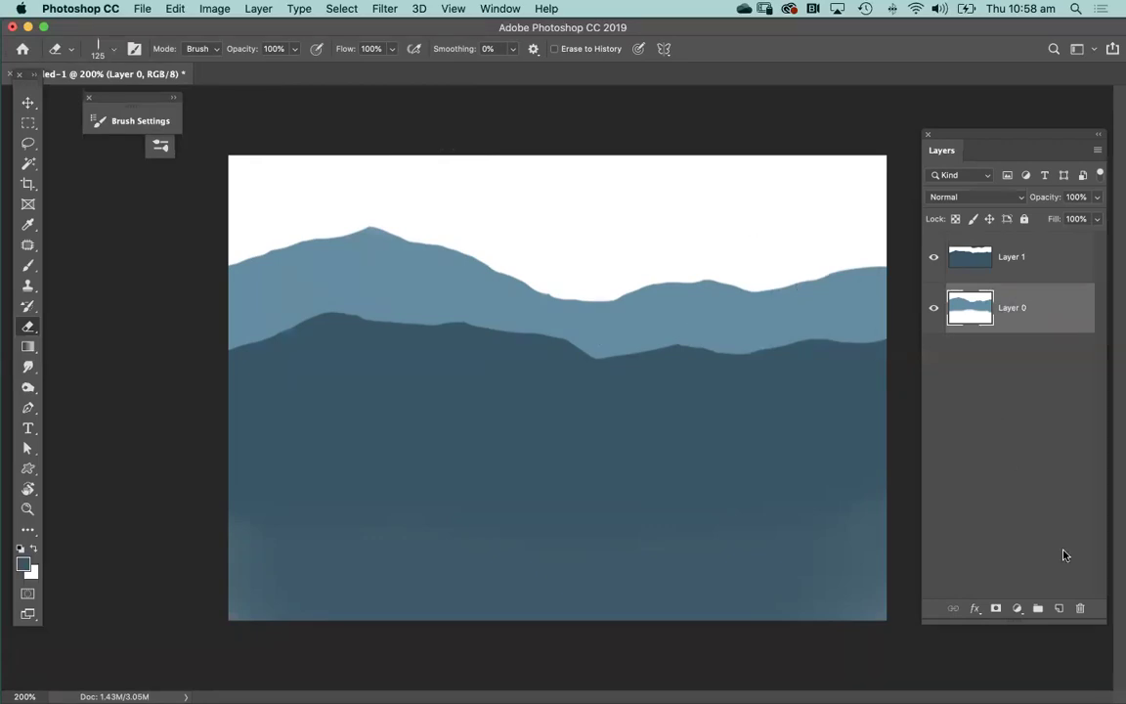
- Add a new layer above Layer 0, set the brush to 100% hardness with a flat horizontal tip, and undo the test dab
{"action": "left_click", "coordinate": [1059, 608]}
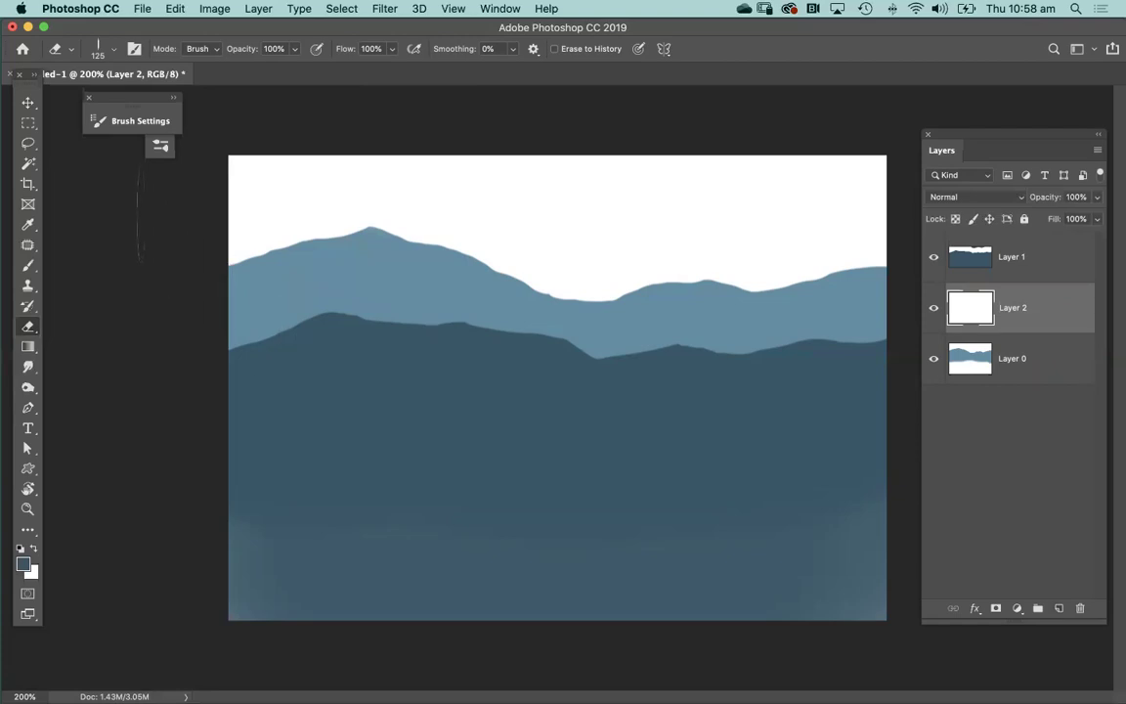
{"action": "key", "text": "b"}
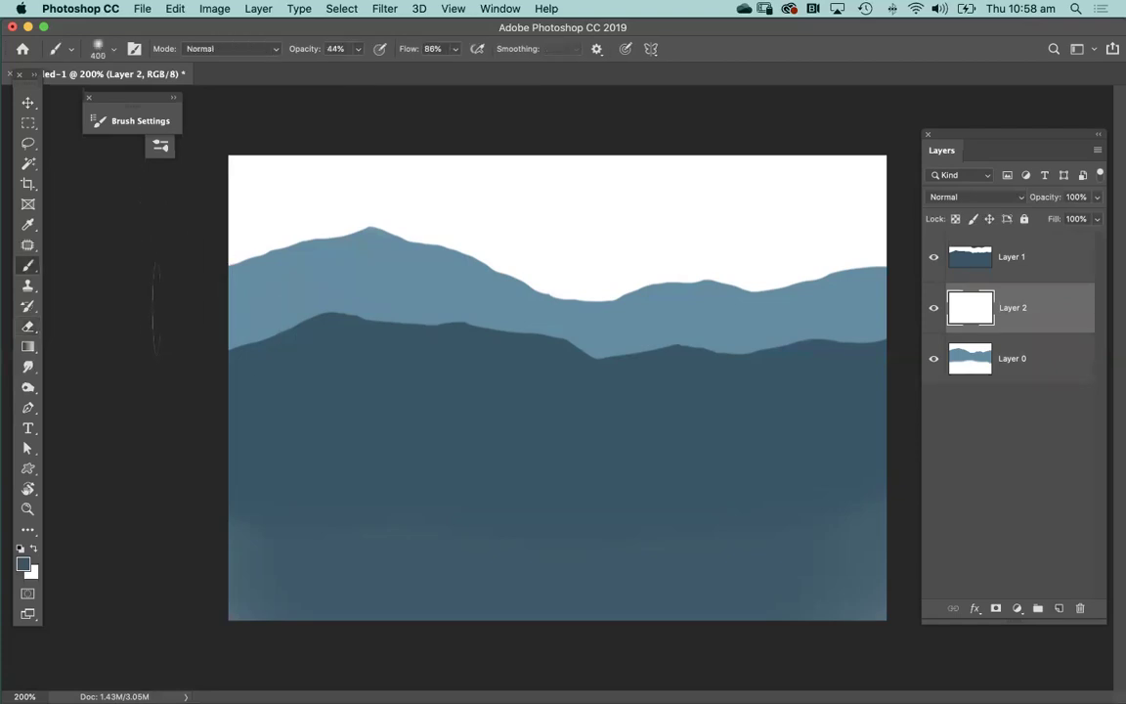
{"action": "left_click", "coordinate": [98, 49]}
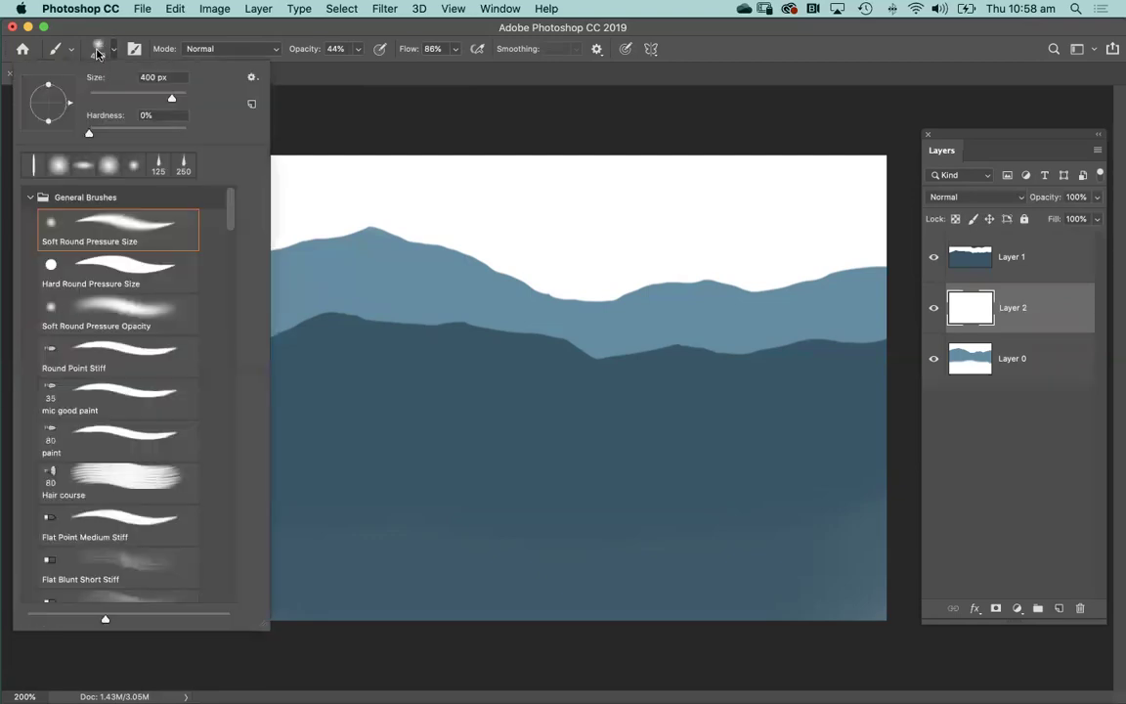
{"action": "left_click_drag", "start_coordinate": [112, 131], "coordinate": [191, 127]}
{"action": "mouse_move", "coordinate": [76, 96]}
{"action": "left_mouse_down"}
{"action": "mouse_move", "coordinate": [58, 88]}
{"action": "mouse_move", "coordinate": [47, 100]}
{"action": "mouse_move", "coordinate": [44, 85]}
{"action": "mouse_move", "coordinate": [75, 107]}
{"action": "mouse_move", "coordinate": [46, 105]}
{"action": "left_mouse_up"}
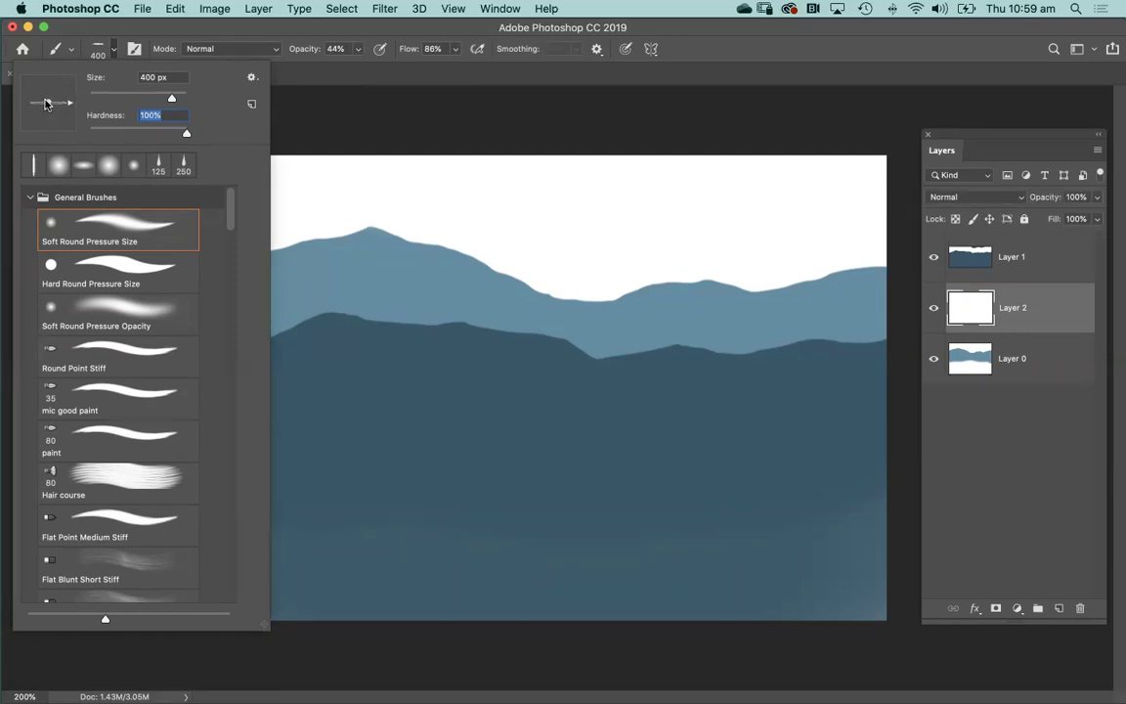
{"action": "left_click", "coordinate": [543, 190]}
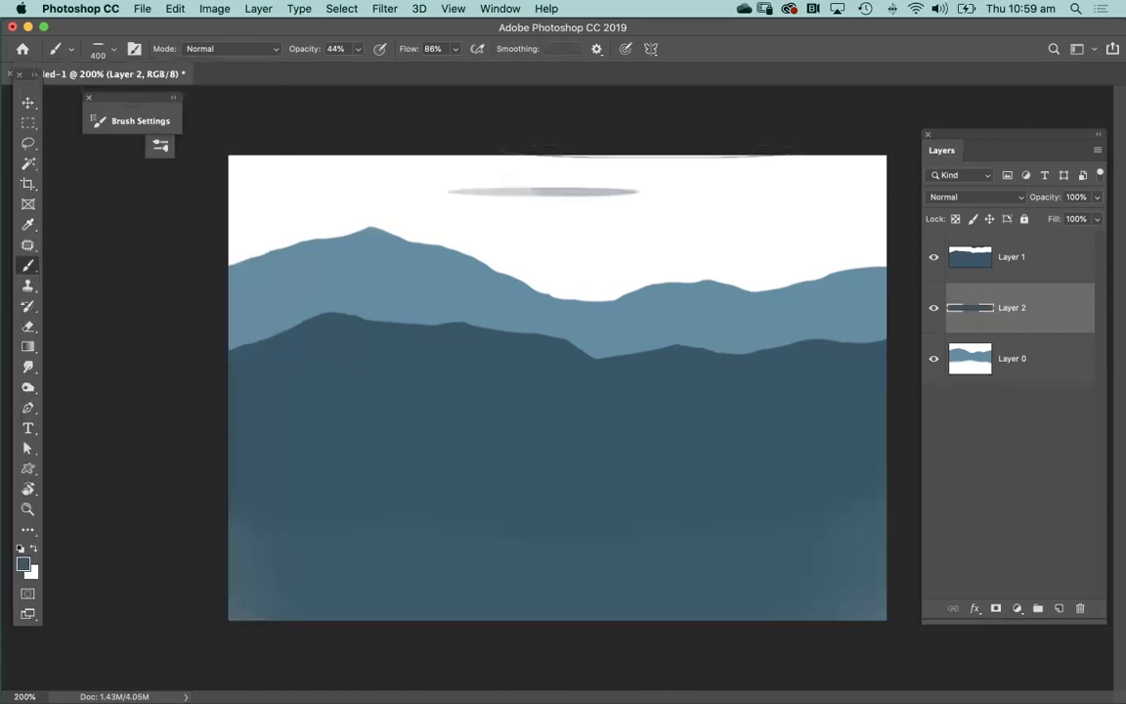
{"action": "key", "text": "super+z"}
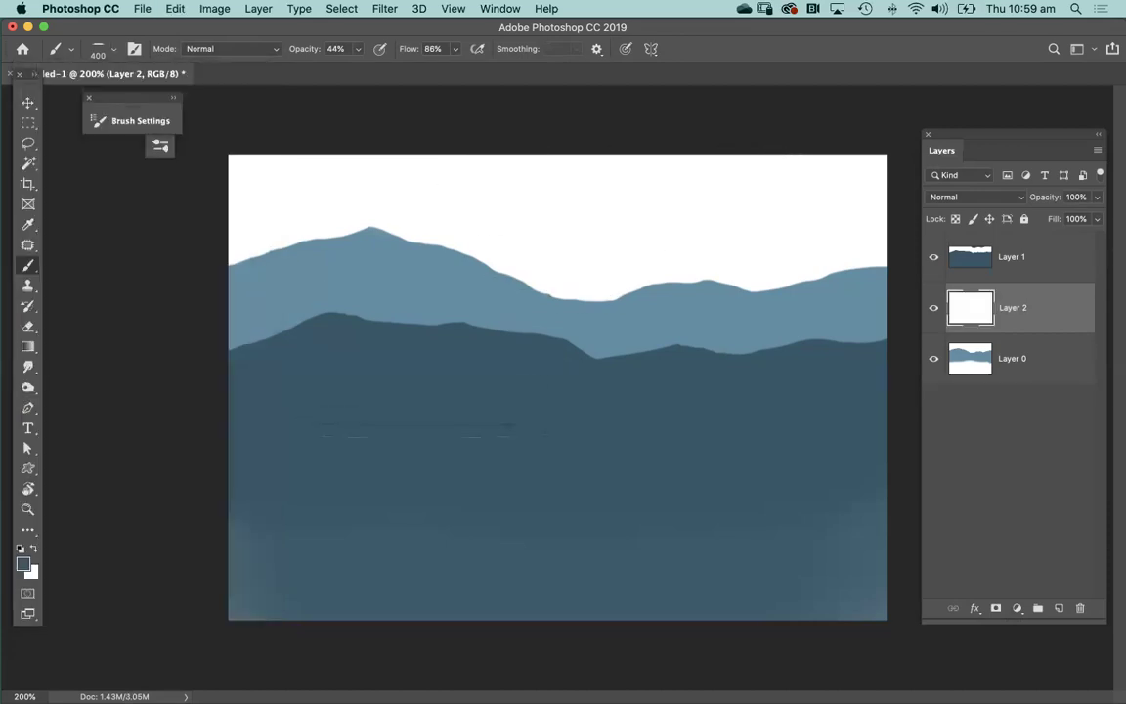
- Set the foreground colour to the light blue #73bfdf and the brush opacity to 100%
{"action": "left_click", "coordinate": [24, 564]}
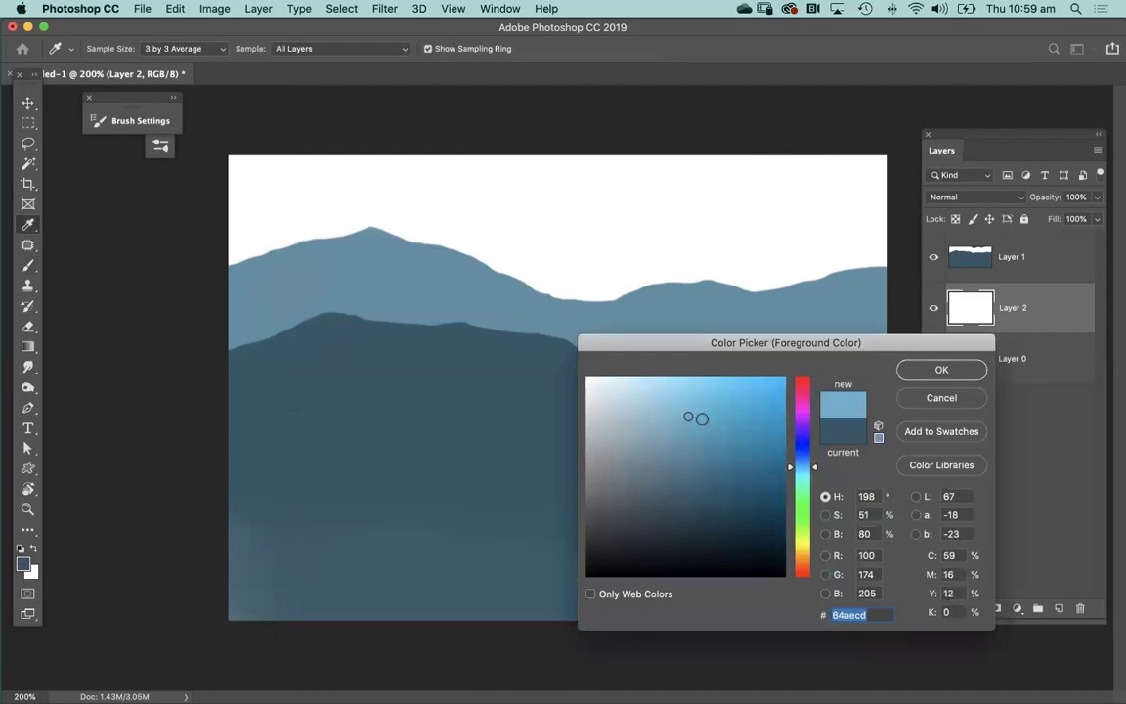
{"action": "left_click", "coordinate": [682, 402]}
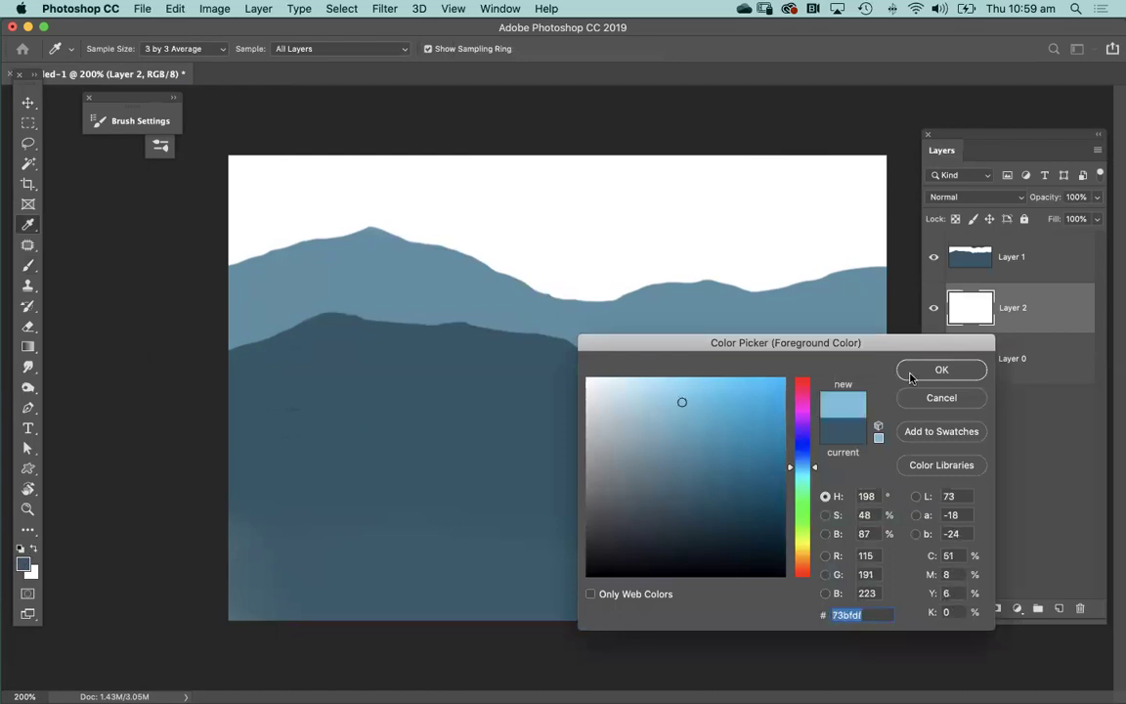
{"action": "key", "text": "Return"}
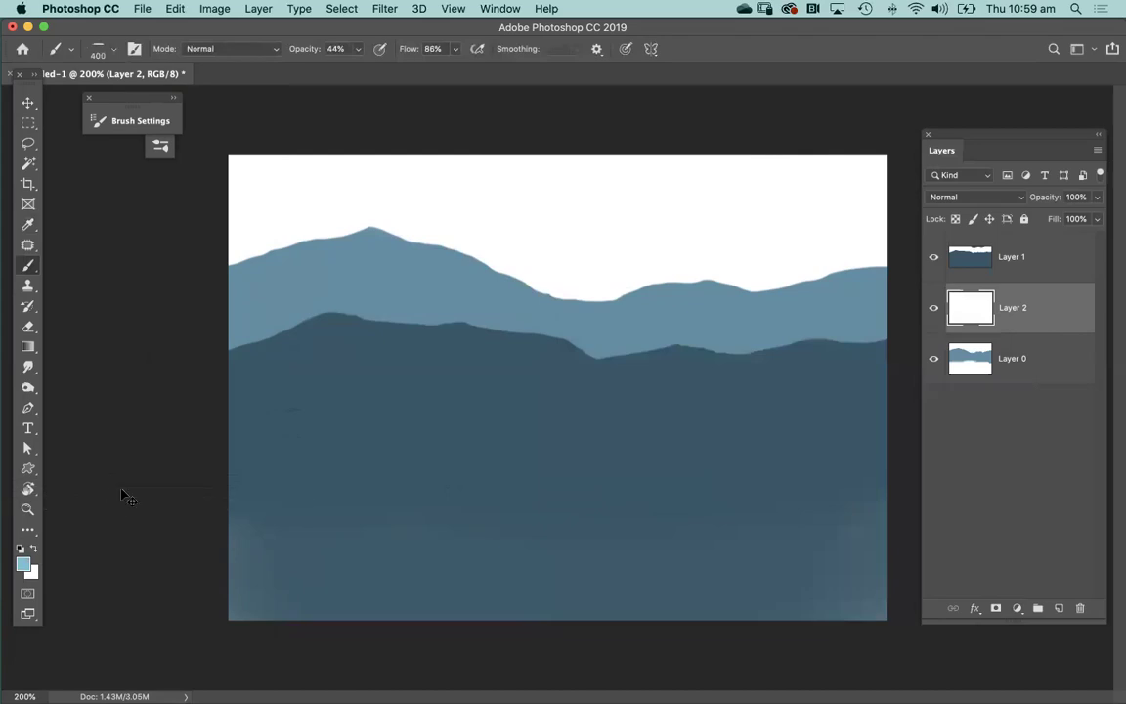
{"action": "left_click", "coordinate": [358, 53]}
{"action": "left_click_drag", "start_coordinate": [357, 66], "coordinate": [411, 75]}
{"action": "left_click", "coordinate": [428, 113]}
- Move Layer 2 above Layer 1 and paint a light blue strip of water across the lower canvas with a 200 px brush
{"action": "key", "text": "bracketleft"}
{"action": "key", "text": "bracketleft"}
{"action": "left_click_drag", "start_coordinate": [944, 321], "coordinate": [1018, 272]}
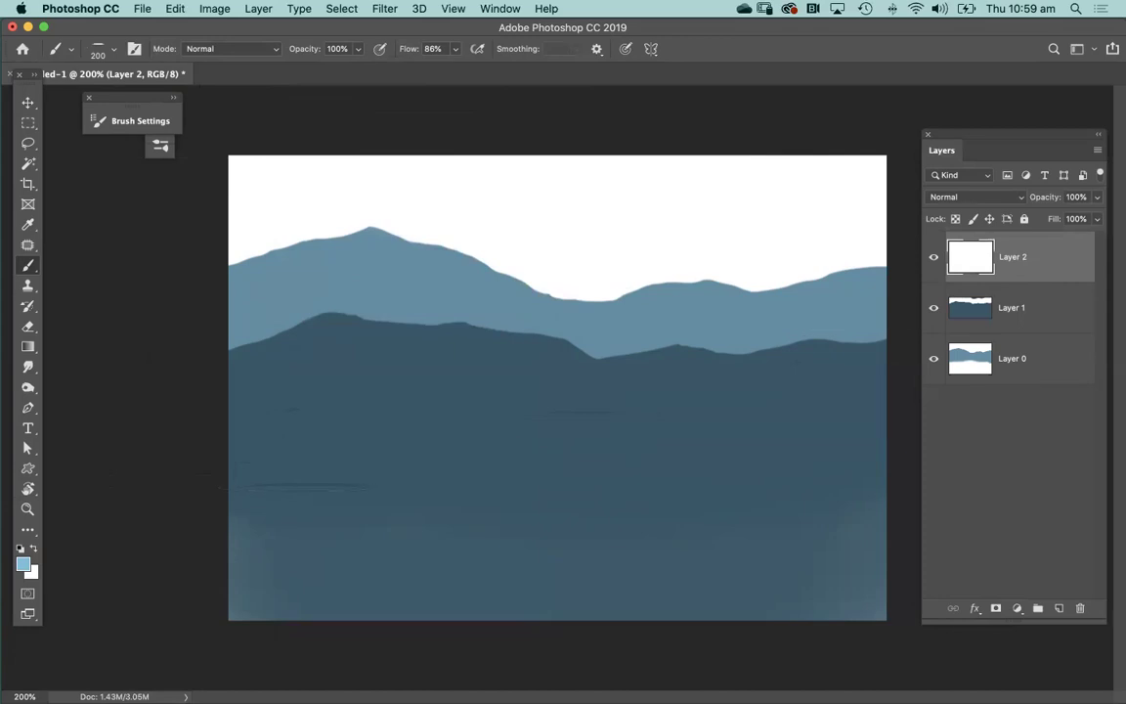
{"action": "mouse_move", "coordinate": [207, 490]}
{"action": "left_mouse_down"}
{"action": "mouse_move", "coordinate": [643, 488]}
{"action": "mouse_move", "coordinate": [411, 518]}
{"action": "mouse_move", "coordinate": [885, 482]}
{"action": "left_mouse_up"}
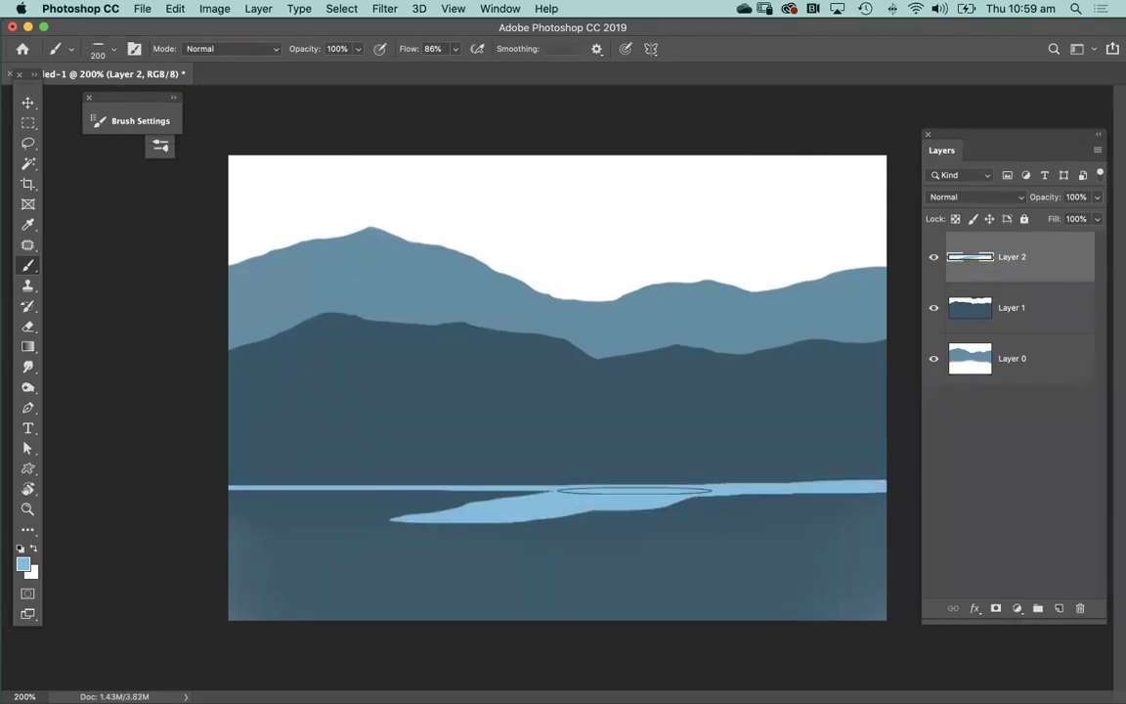
- Paint a winding light blue river across the lower canvas on Layer 2, enlarging the brush to 300 px for the foreground
{"action": "mouse_move", "coordinate": [581, 510]}
{"action": "left_mouse_down"}
{"action": "mouse_move", "coordinate": [413, 544]}
{"action": "mouse_move", "coordinate": [460, 546]}
{"action": "mouse_move", "coordinate": [410, 548]}
{"action": "mouse_move", "coordinate": [873, 567]}
{"action": "mouse_move", "coordinate": [494, 575]}
{"action": "mouse_move", "coordinate": [884, 591]}
{"action": "left_mouse_up"}
{"action": "key", "text": "bracketright"}
{"action": "left_click_drag", "start_coordinate": [807, 600], "coordinate": [777, 575]}
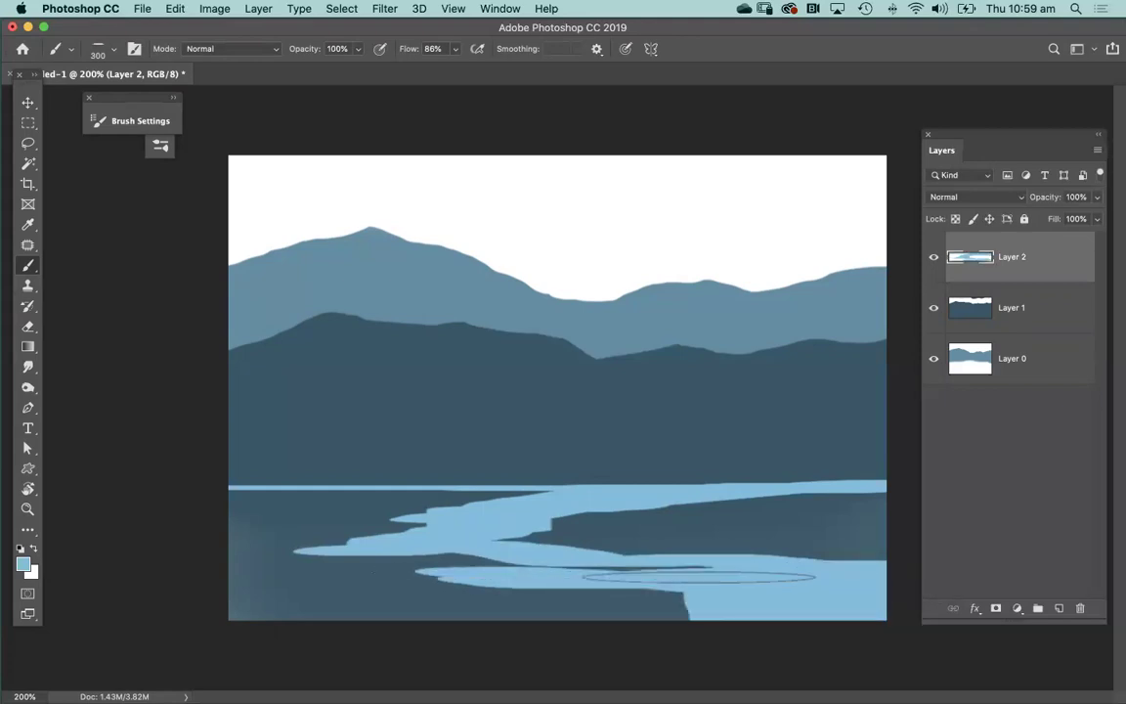
{"action": "mouse_move", "coordinate": [620, 567]}
{"action": "left_mouse_down"}
{"action": "mouse_move", "coordinate": [709, 610]}
{"action": "mouse_move", "coordinate": [470, 567]}
{"action": "mouse_move", "coordinate": [493, 568]}
{"action": "mouse_move", "coordinate": [215, 584]}
{"action": "mouse_move", "coordinate": [191, 575]}
{"action": "left_mouse_up"}
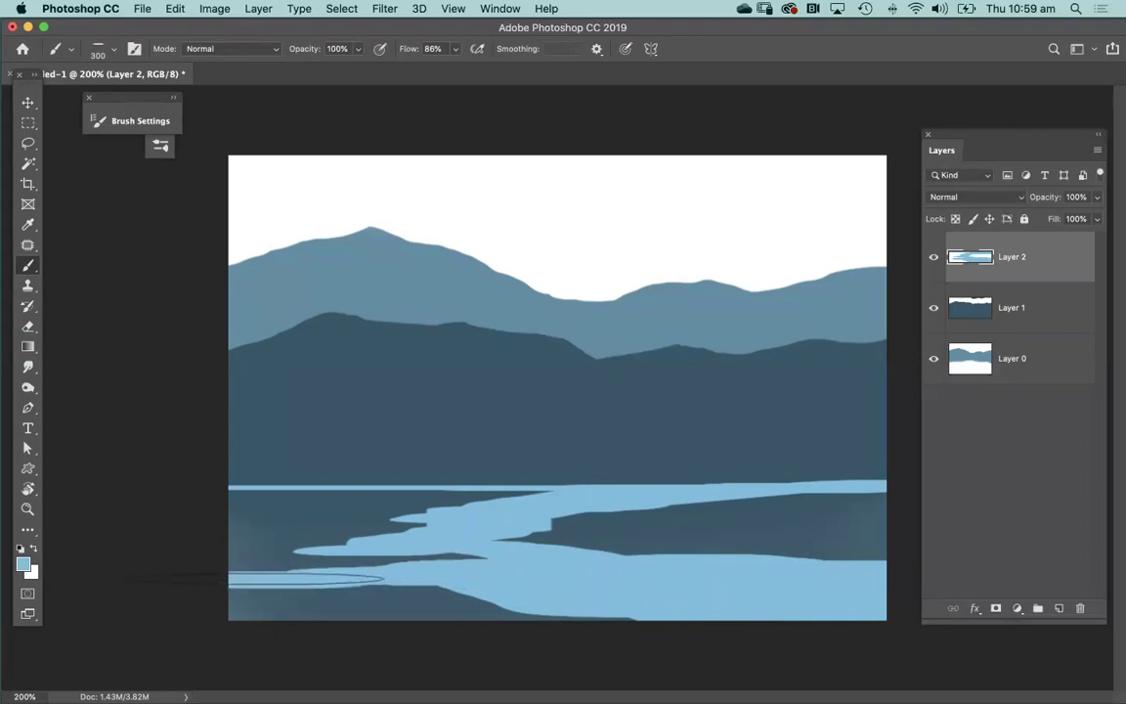
{"action": "mouse_move", "coordinate": [293, 544]}
{"action": "left_mouse_down"}
{"action": "mouse_move", "coordinate": [365, 521]}
{"action": "mouse_move", "coordinate": [268, 529]}
{"action": "left_mouse_up"}
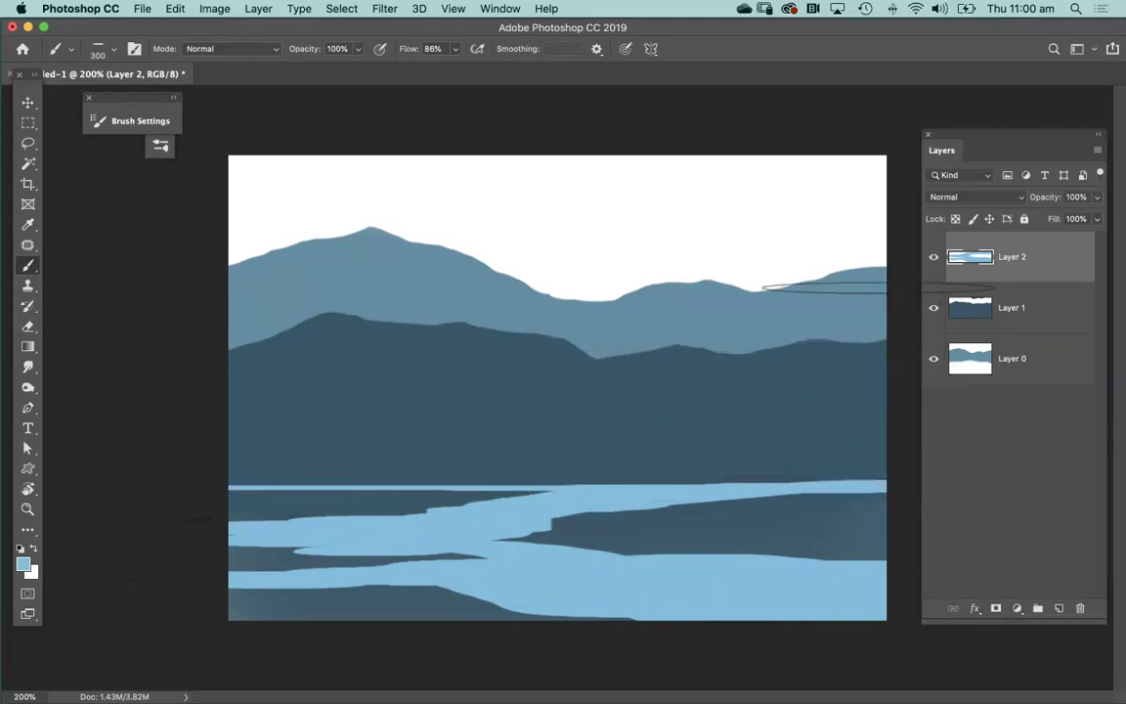
- Examine what each of Layers 0, 1 and 2 contains by switching its visibility off and on
{"action": "left_click", "coordinate": [933, 259]}
{"action": "left_click", "coordinate": [933, 260]}
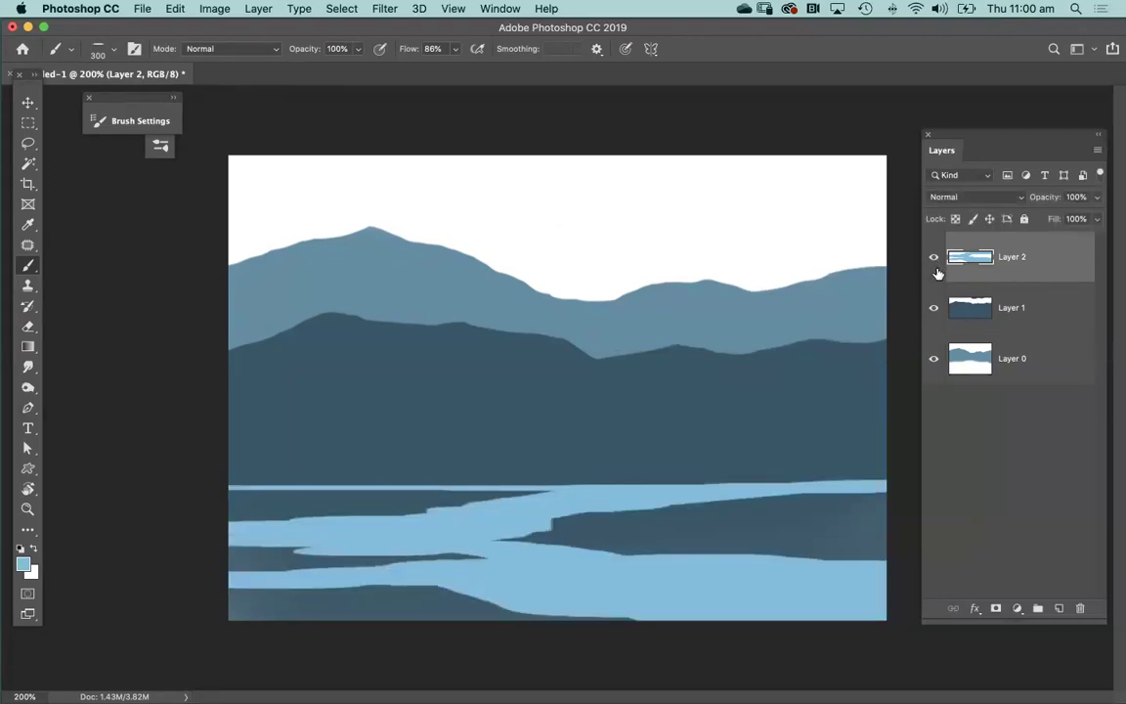
{"action": "left_click", "coordinate": [933, 360]}
{"action": "left_click", "coordinate": [934, 361]}
{"action": "left_click", "coordinate": [933, 310]}
{"action": "left_click", "coordinate": [934, 310]}
{"action": "left_click", "coordinate": [934, 258]}
{"action": "left_click", "coordinate": [934, 258]}
{"action": "left_click", "coordinate": [936, 361]}
{"action": "left_click", "coordinate": [935, 363]}
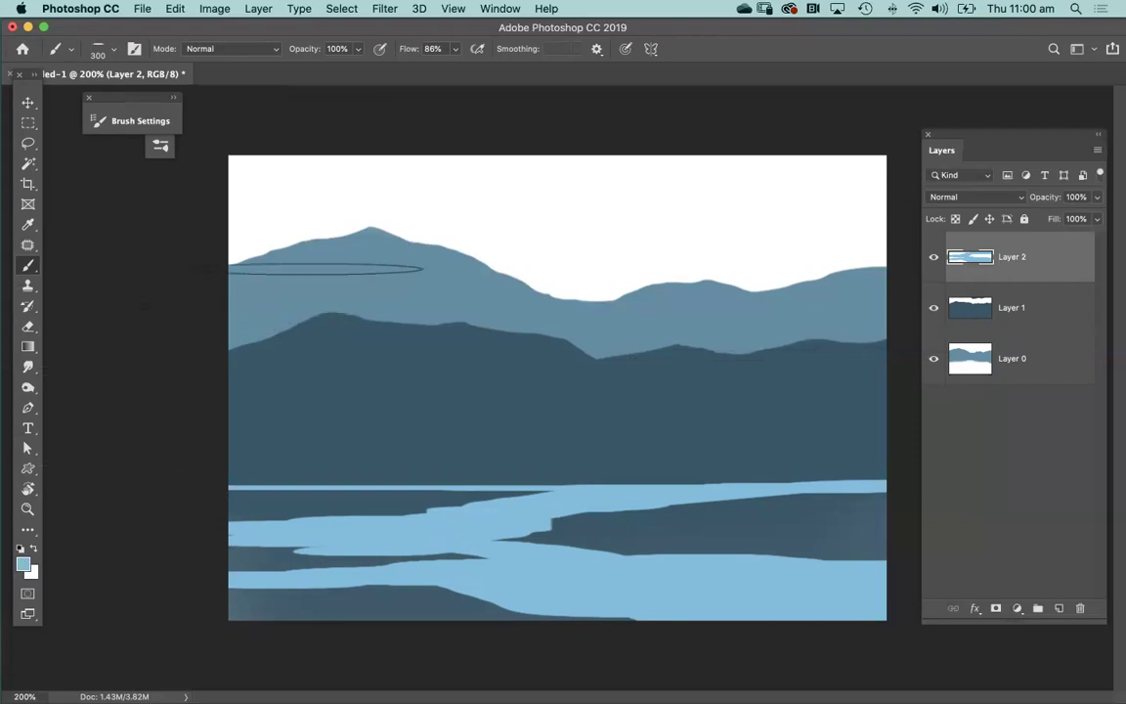
- Set the foreground colour to the muted blue #6a9cb1
{"action": "left_click", "coordinate": [24, 566]}
{"action": "left_click_drag", "start_coordinate": [680, 405], "coordinate": [666, 438]}
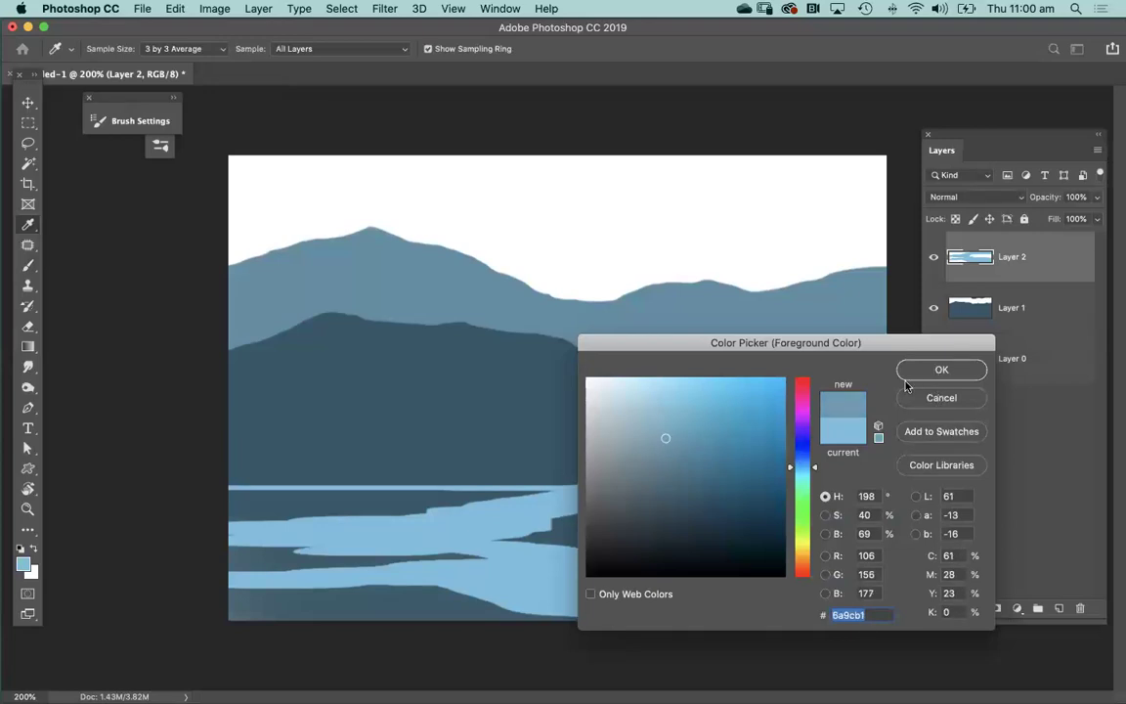
{"action": "left_click", "coordinate": [937, 371]}
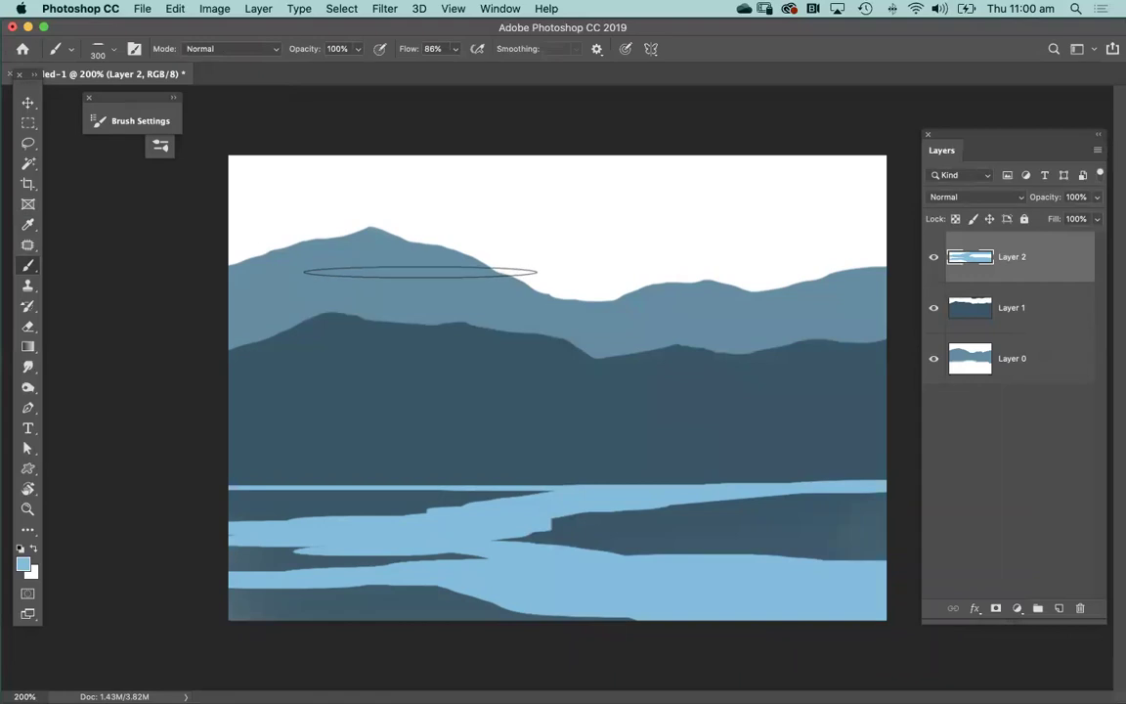
- Sample the blues of both mountain ridges, ending on the far one, and lighten the foreground colour to #89a9b6
{"action": "left_click", "coordinate": [413, 258], "text": "alt"}
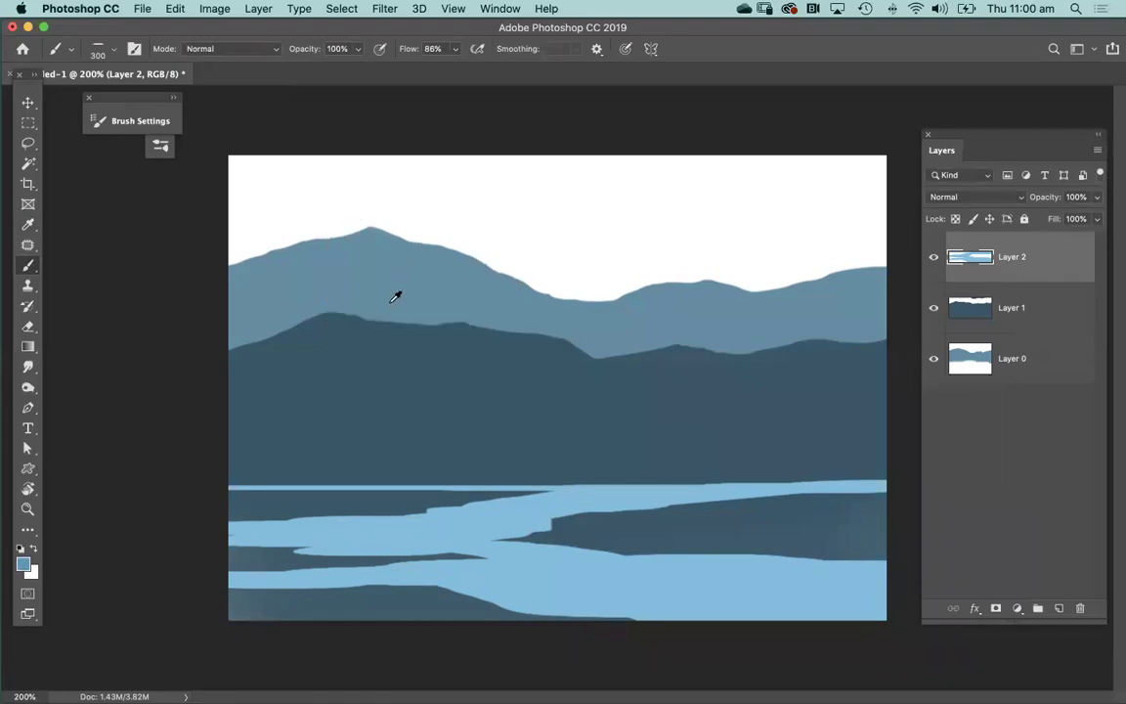
{"action": "left_click", "coordinate": [430, 457], "text": "alt"}
{"action": "left_click", "coordinate": [380, 331], "text": "alt"}
{"action": "left_click", "coordinate": [357, 266], "text": "alt"}
{"action": "left_click", "coordinate": [380, 352], "text": "alt"}
{"action": "left_click", "coordinate": [391, 281], "text": "alt"}
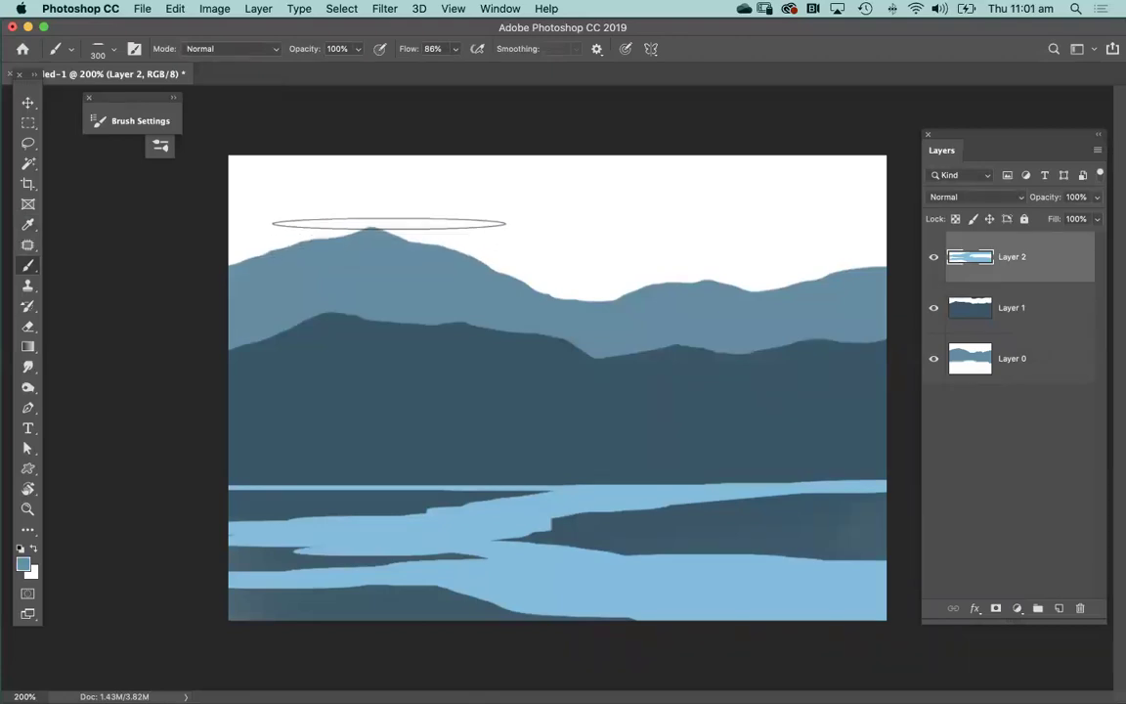
{"action": "left_click", "coordinate": [384, 253], "text": "alt"}
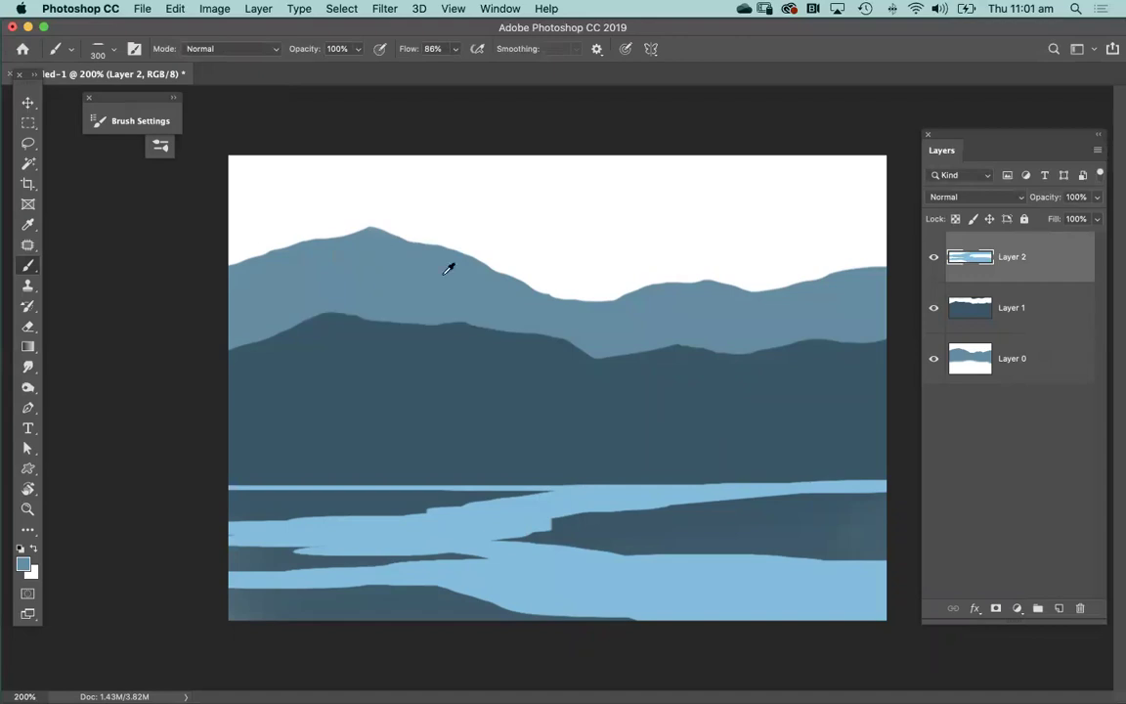
{"action": "left_click", "coordinate": [24, 565]}
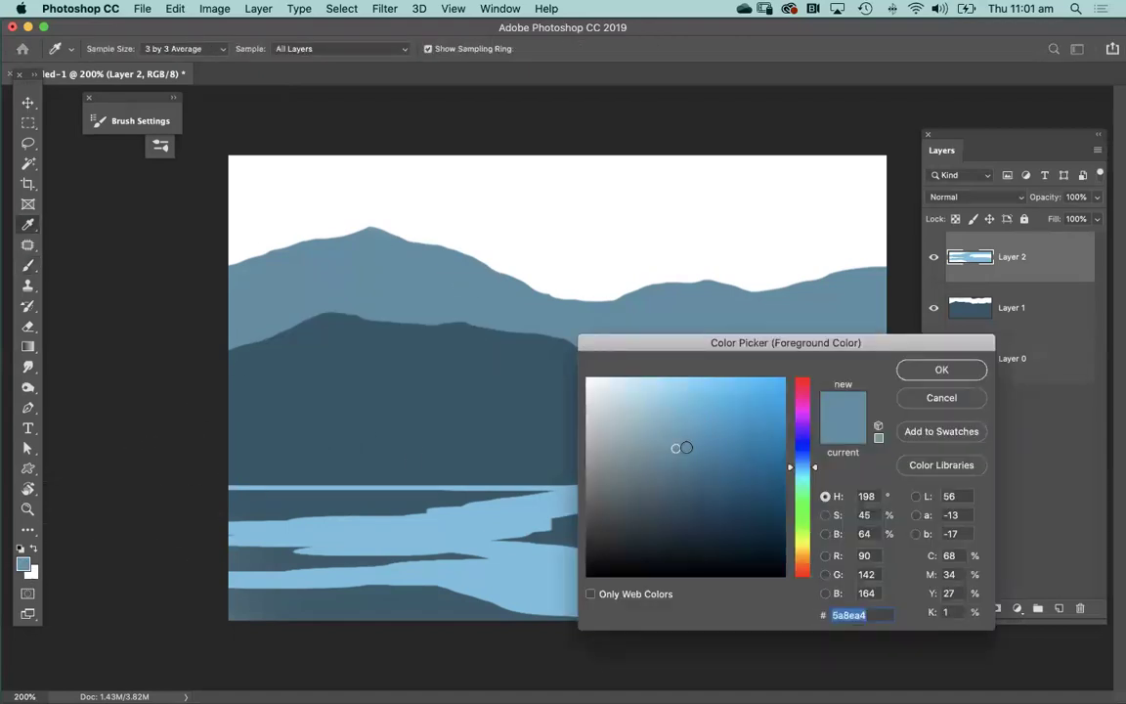
{"action": "left_click_drag", "start_coordinate": [674, 450], "coordinate": [640, 433]}
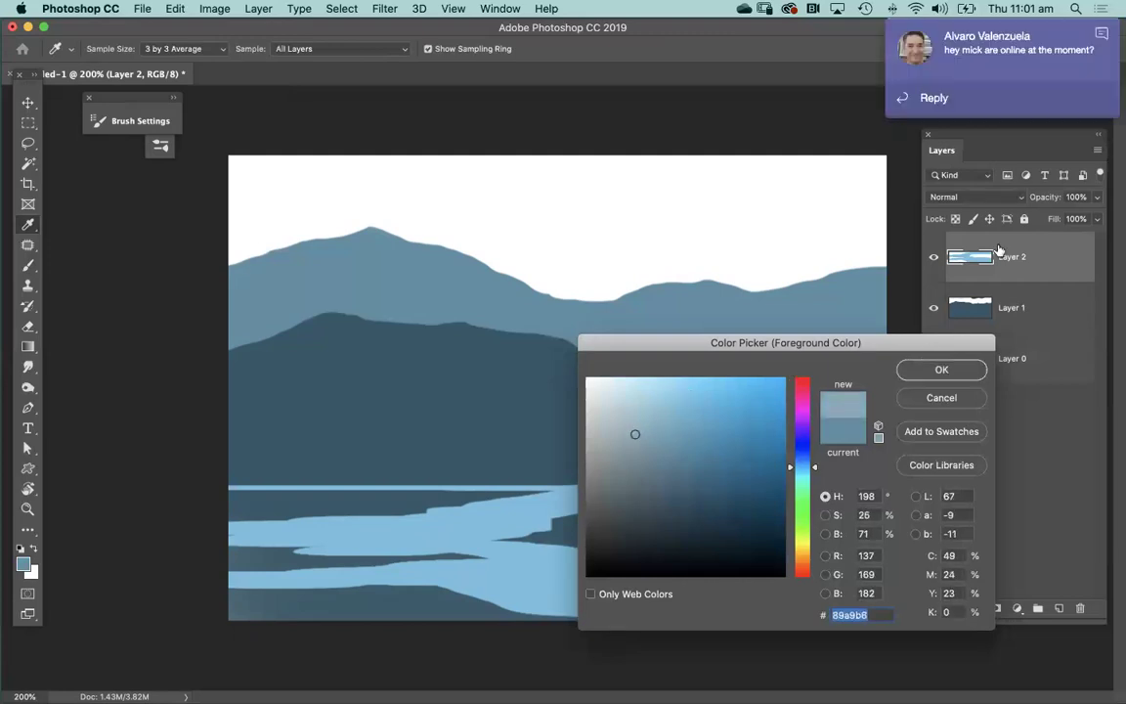
{"action": "left_click", "coordinate": [912, 370]}
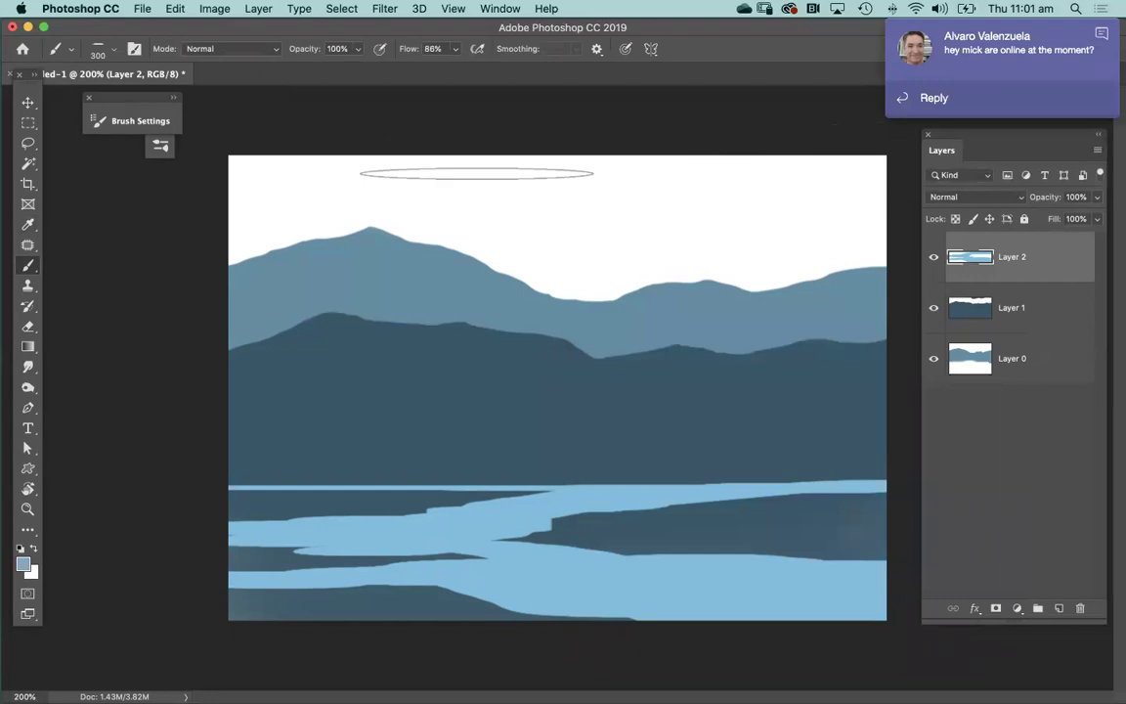
{"action": "key", "text": "d"}
{"action": "left_click", "coordinate": [1105, 36]}
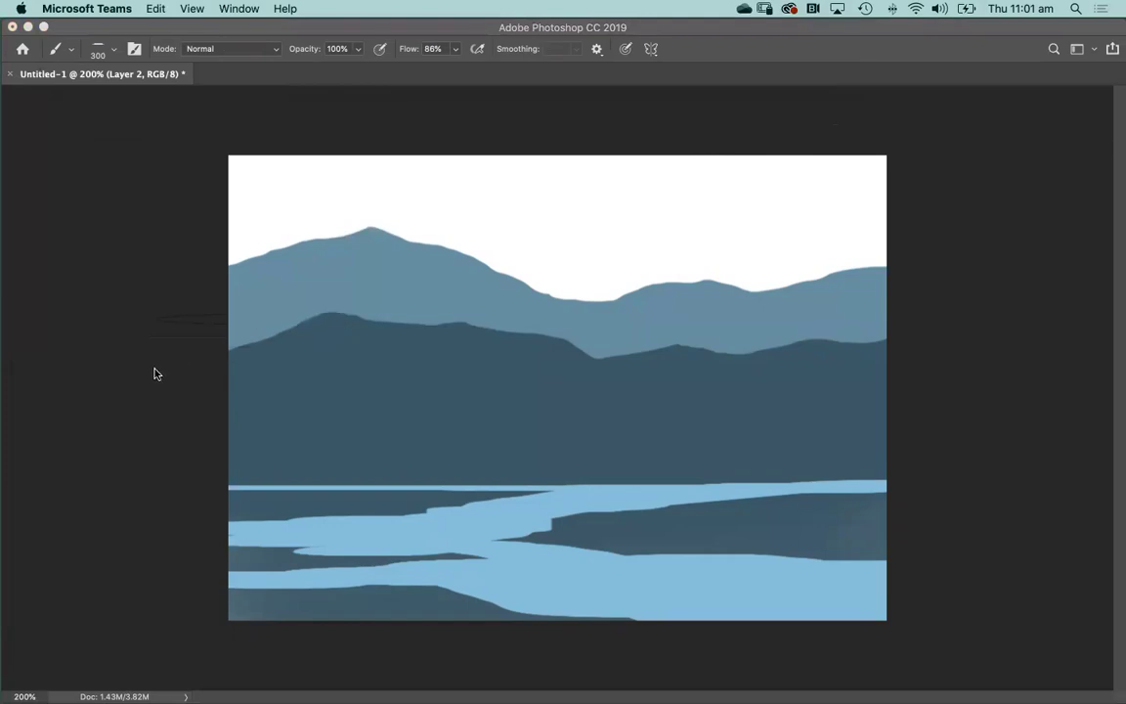
{"action": "left_click", "coordinate": [192, 386]}
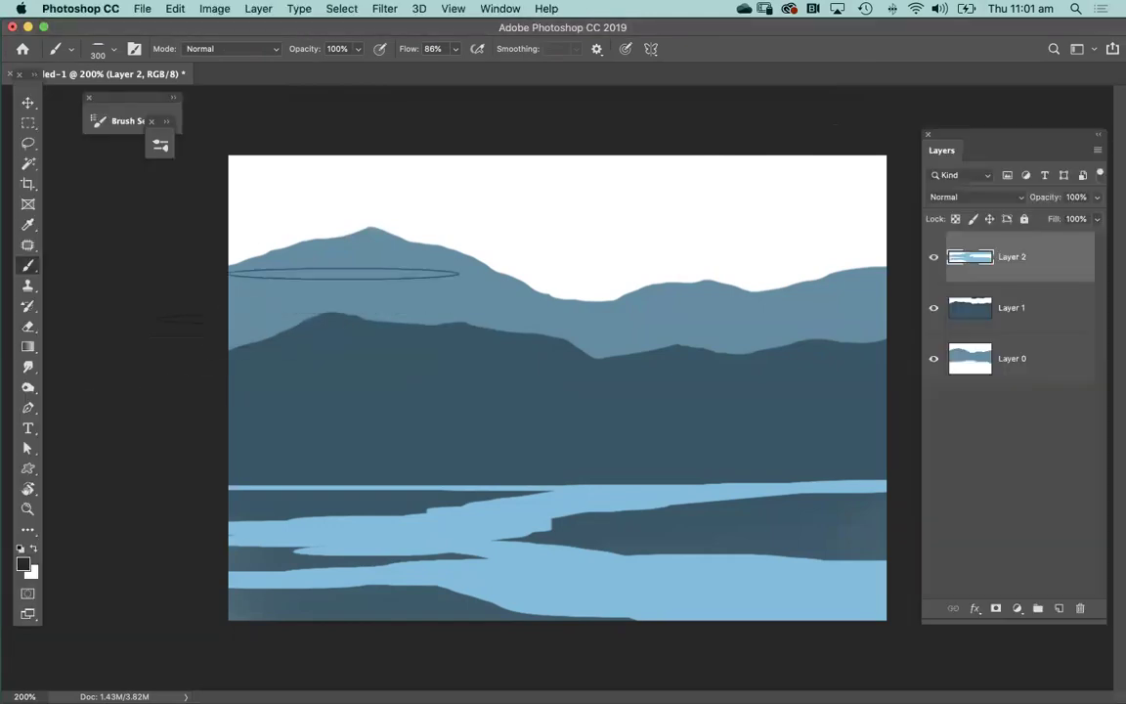
- Sample the far mountains' blue, lighten the foreground colour to #87b3c5, and reduce the brush to 175 px
{"action": "left_click", "coordinate": [315, 286], "text": "alt"}
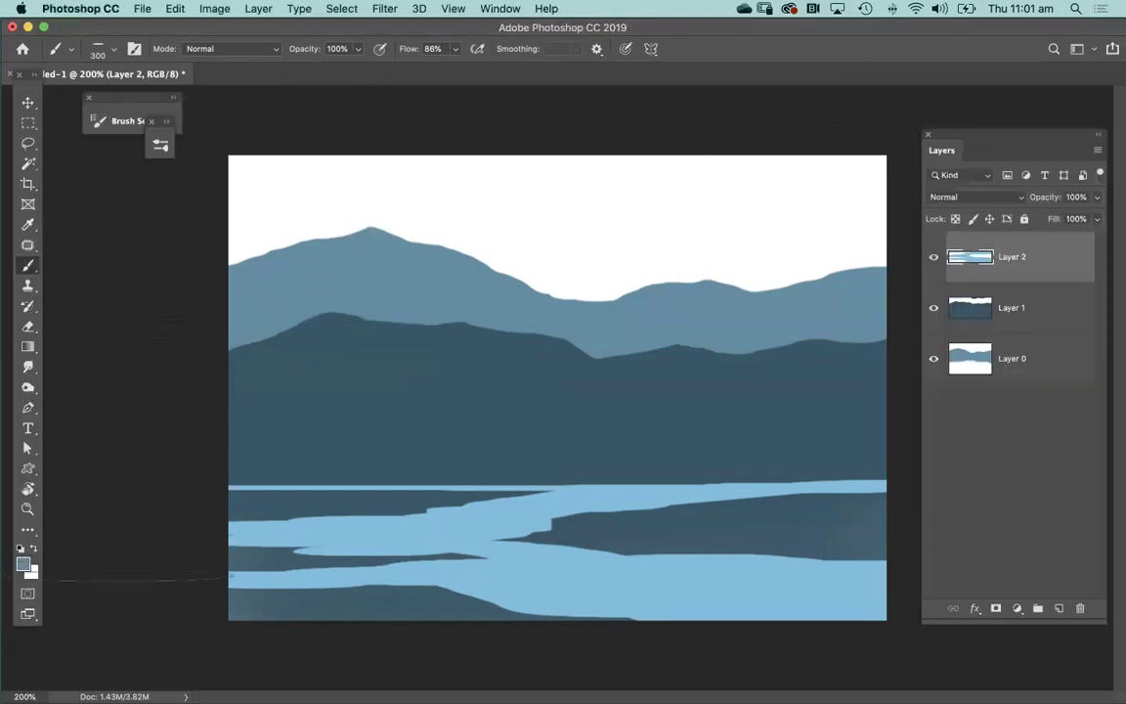
{"action": "left_click", "coordinate": [23, 565]}
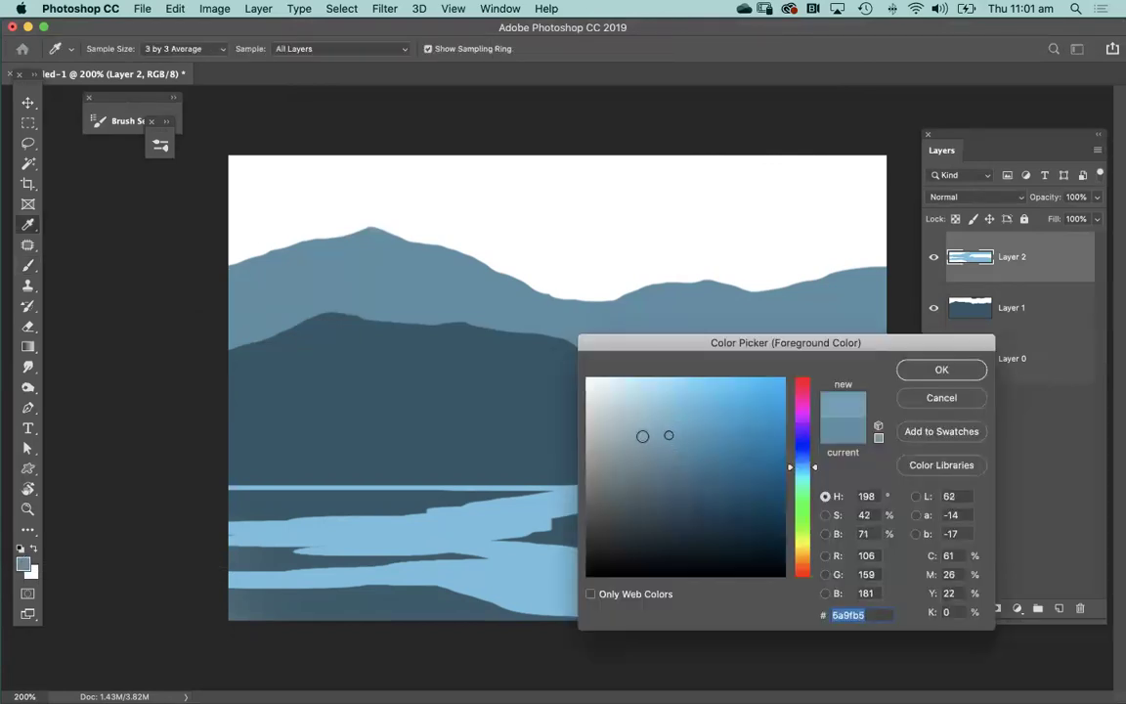
{"action": "key", "text": "Return"}
{"action": "key", "text": "b"}
{"action": "key", "text": "bracketleft"}
{"action": "key", "text": "bracketleft"}
{"action": "key", "text": "bracketleft"}
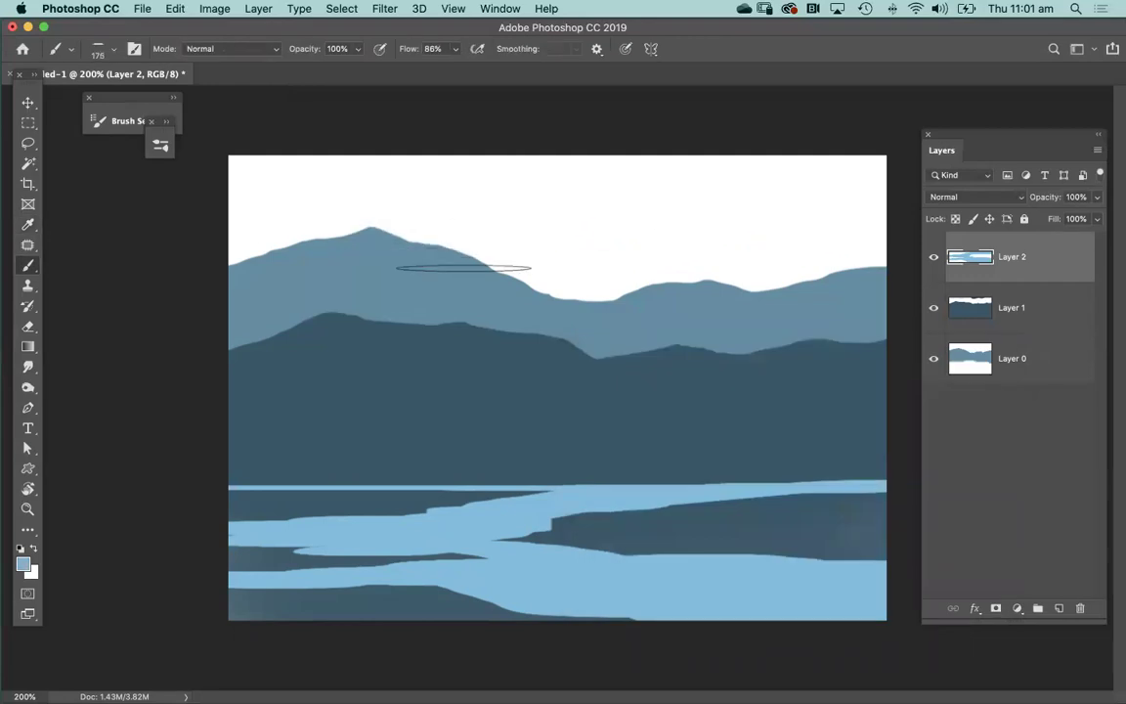
{"action": "key", "text": "super+z"}
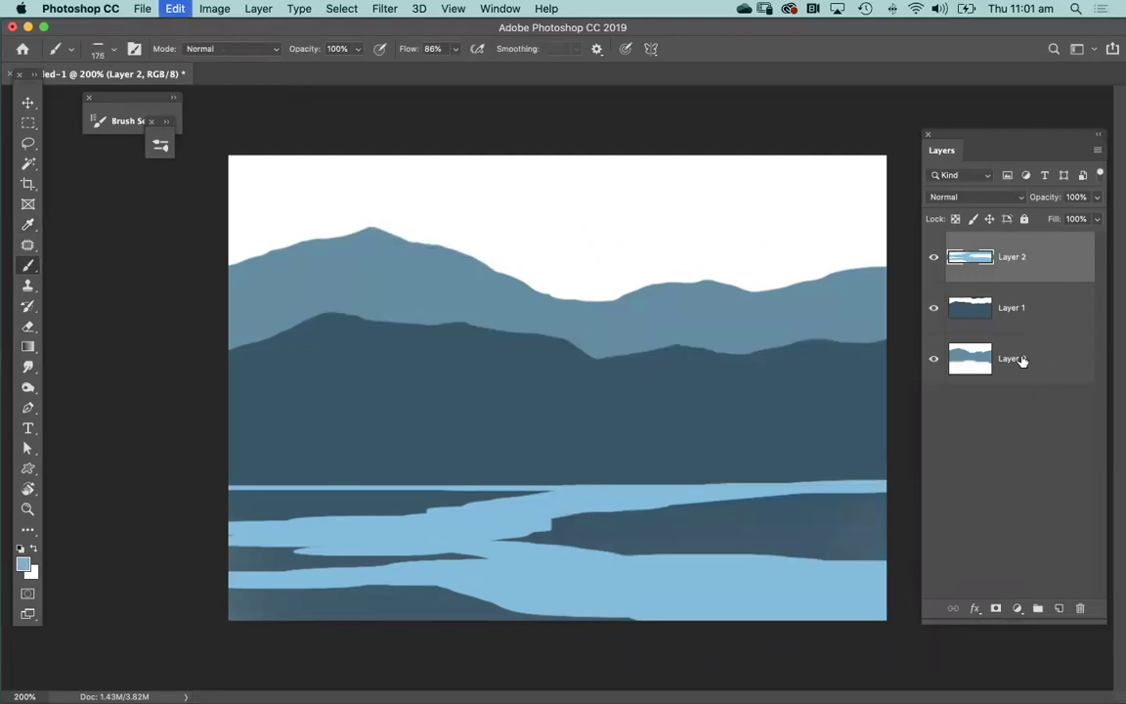
- Select Layer 0, undo a trial light blue patch over the peak, and lock the layer's transparent pixels
{"action": "left_click", "coordinate": [1021, 361]}
{"action": "mouse_move", "coordinate": [433, 239]}
{"action": "left_mouse_down"}
{"action": "mouse_move", "coordinate": [447, 247]}
{"action": "mouse_move", "coordinate": [445, 278]}
{"action": "left_mouse_up"}
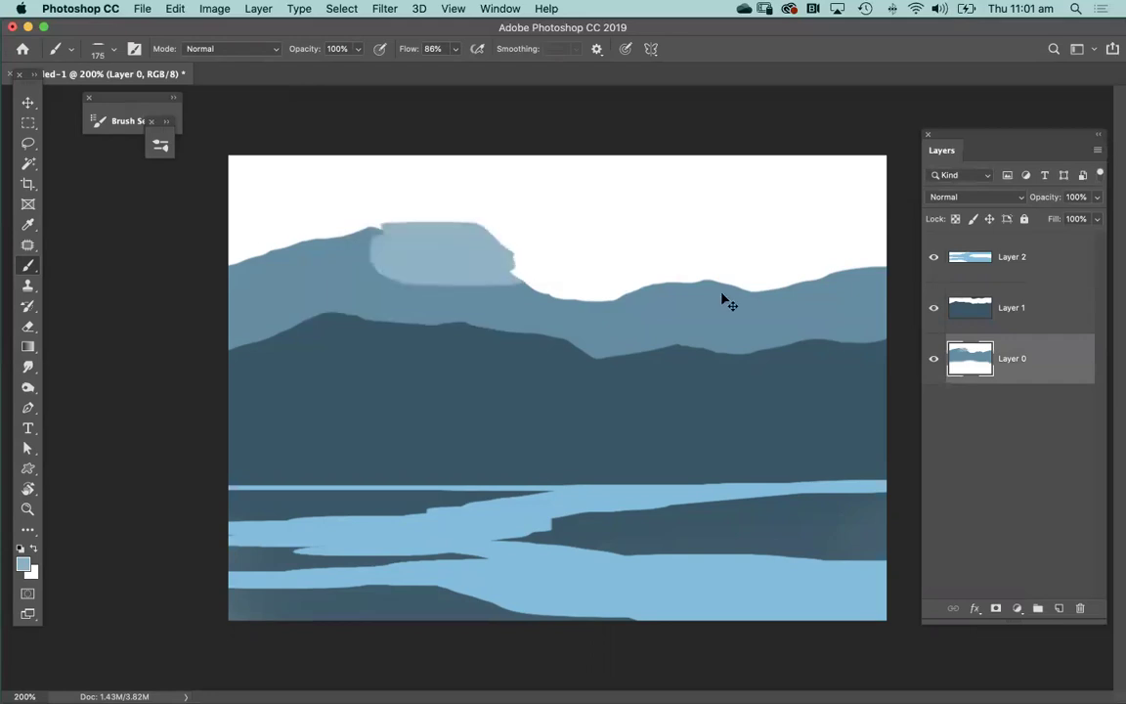
{"action": "key", "text": "super+z"}
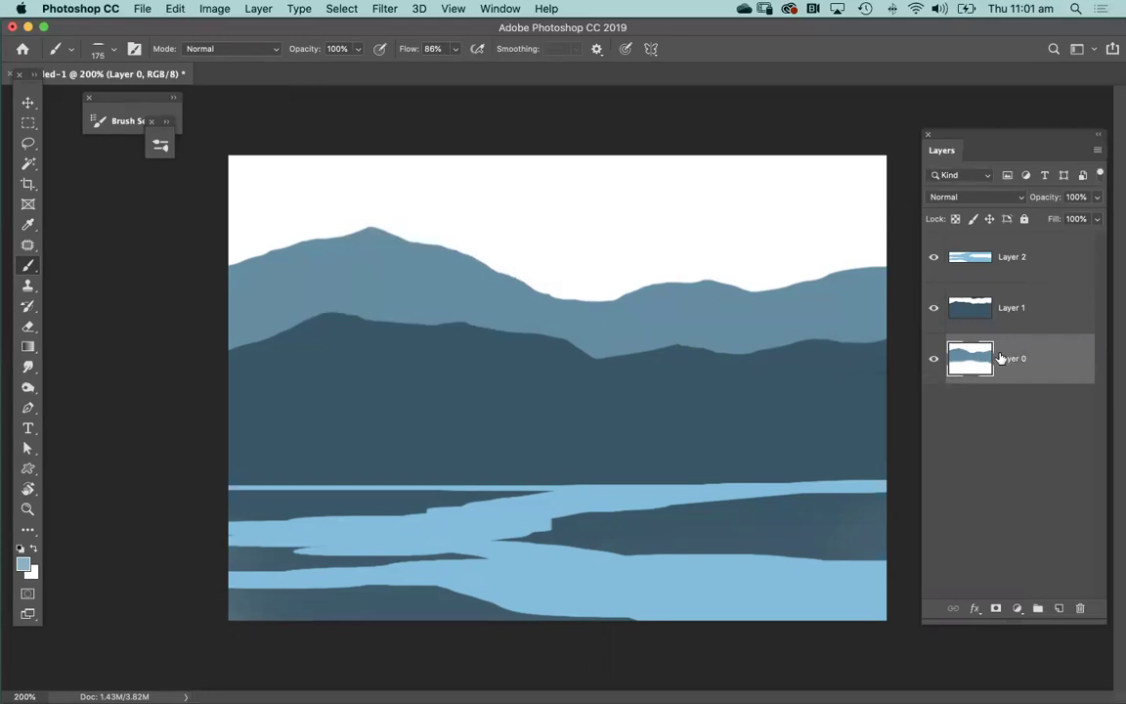
{"action": "left_click", "coordinate": [956, 219]}
- Try painting pink #c5879e over the far mountains to test the transparency lock, and undo the strokes
{"action": "left_click", "coordinate": [24, 565]}
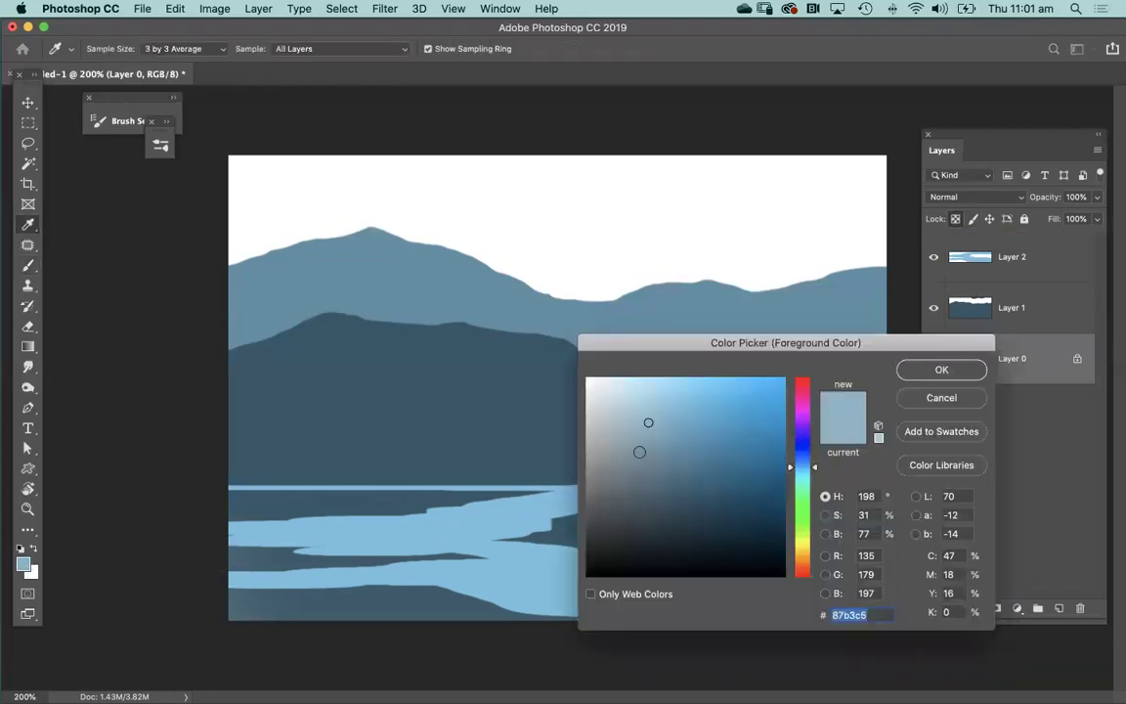
{"action": "left_click", "coordinate": [802, 395]}
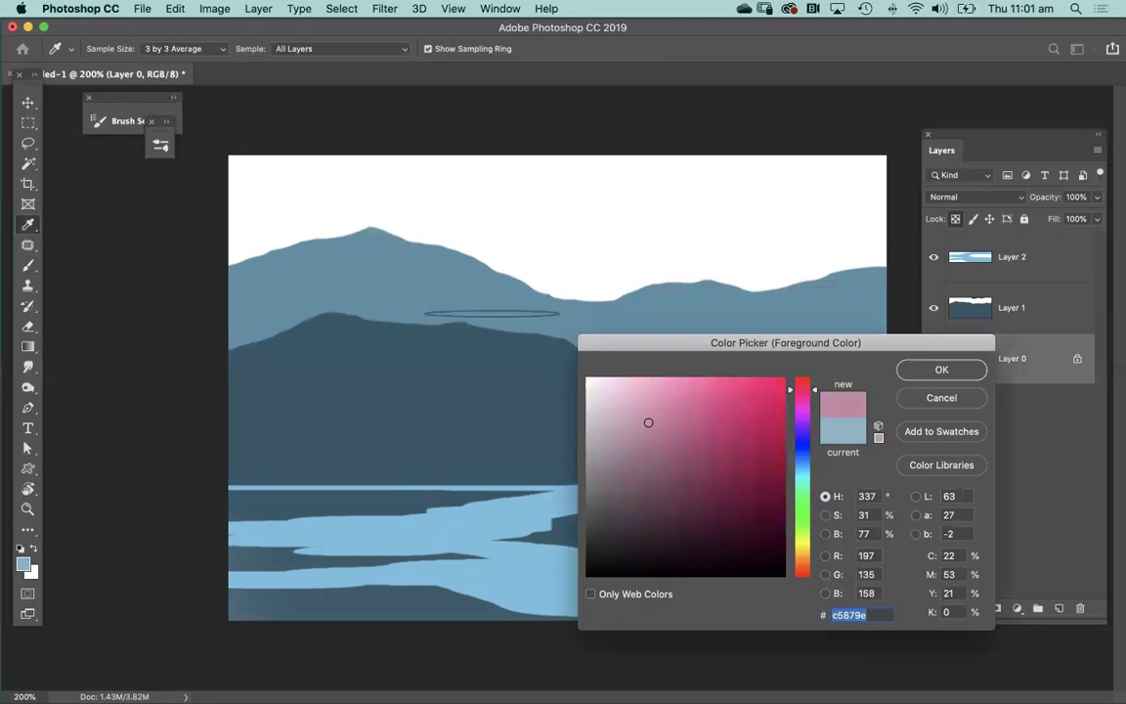
{"action": "key", "text": "Return"}
{"action": "key", "text": "b"}
{"action": "mouse_move", "coordinate": [487, 248]}
{"action": "left_mouse_down"}
{"action": "mouse_move", "coordinate": [427, 372]}
{"action": "mouse_move", "coordinate": [377, 369]}
{"action": "mouse_move", "coordinate": [295, 306]}
{"action": "mouse_move", "coordinate": [290, 336]}
{"action": "left_mouse_up"}
{"action": "left_click_drag", "start_coordinate": [579, 260], "coordinate": [654, 289]}
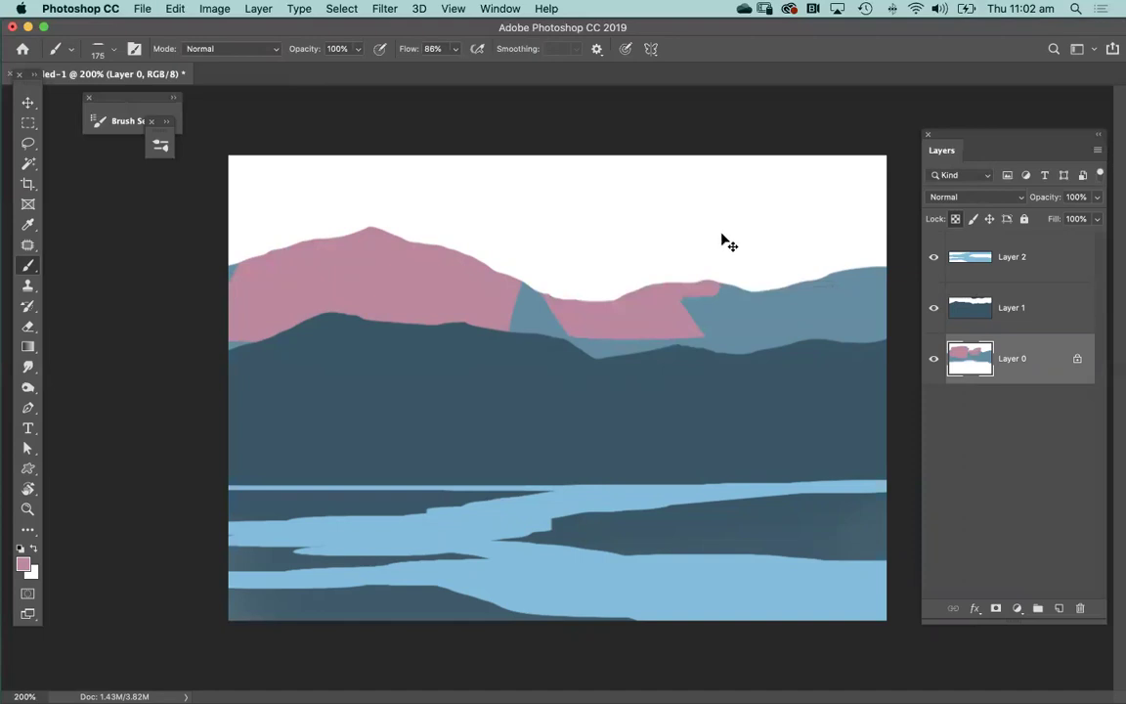
{"action": "key", "text": "super+z"}
{"action": "key", "text": "super+z"}
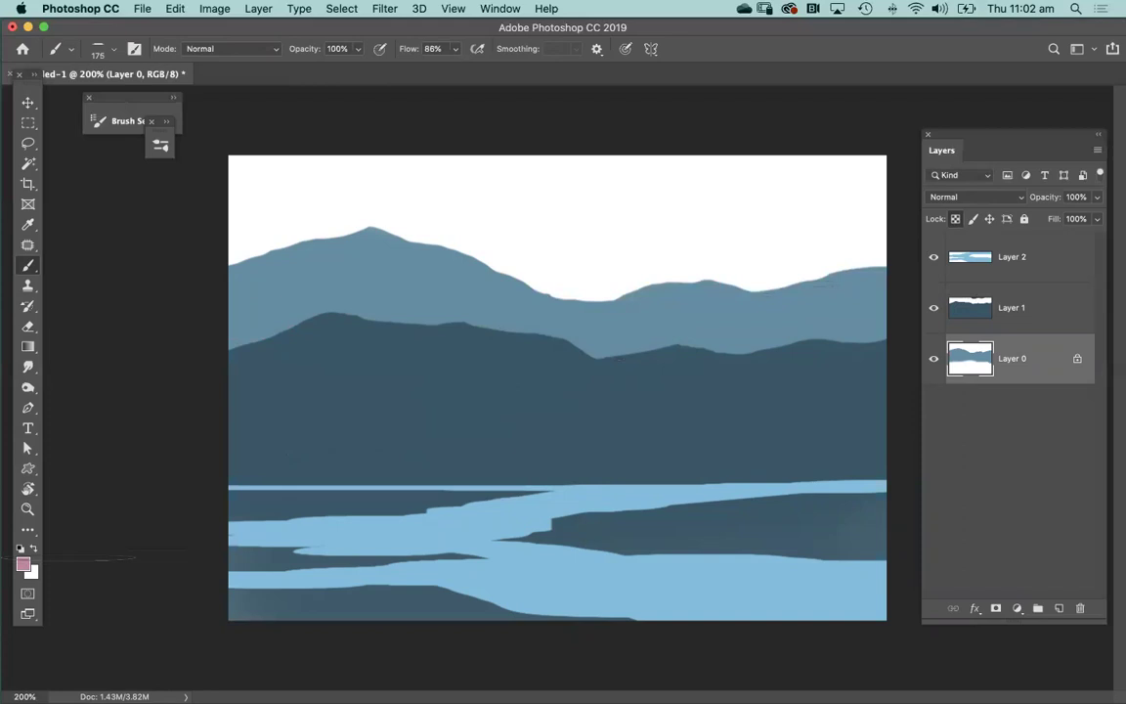
- Sample the far mountains' blue and lighten the foreground colour to #8bb0c0
{"action": "left_click", "coordinate": [367, 274], "text": "alt"}
{"action": "left_click", "coordinate": [24, 564]}
{"action": "left_click_drag", "start_coordinate": [679, 435], "coordinate": [640, 425]}
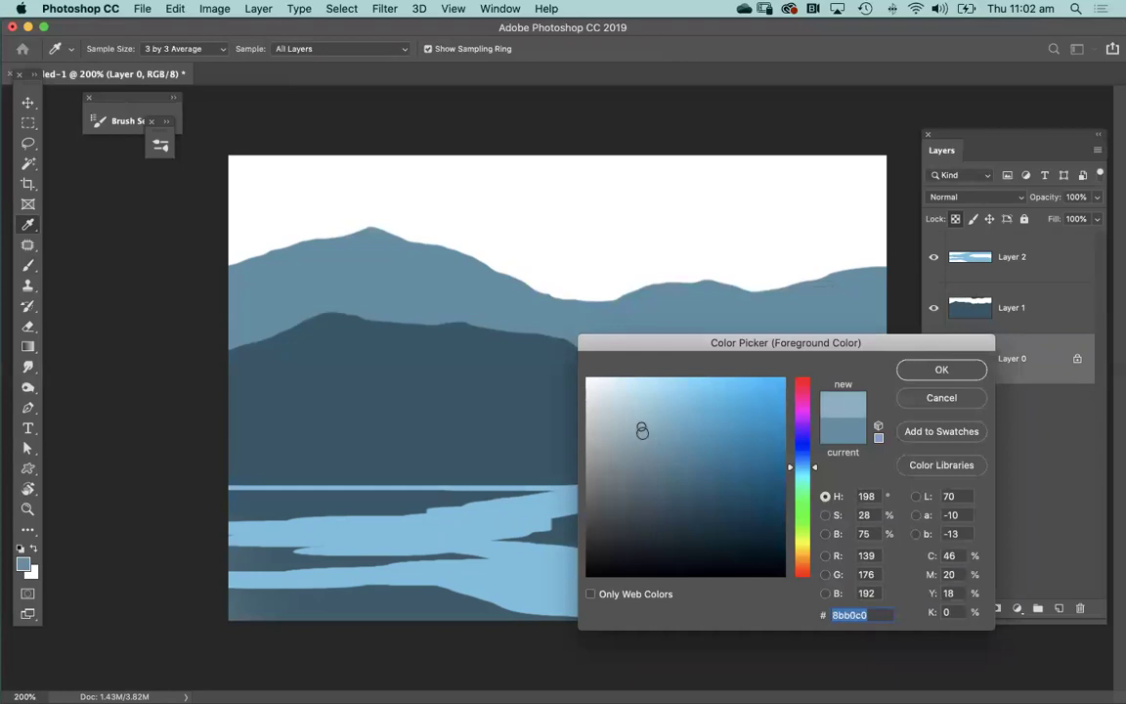
{"action": "left_click", "coordinate": [941, 371]}
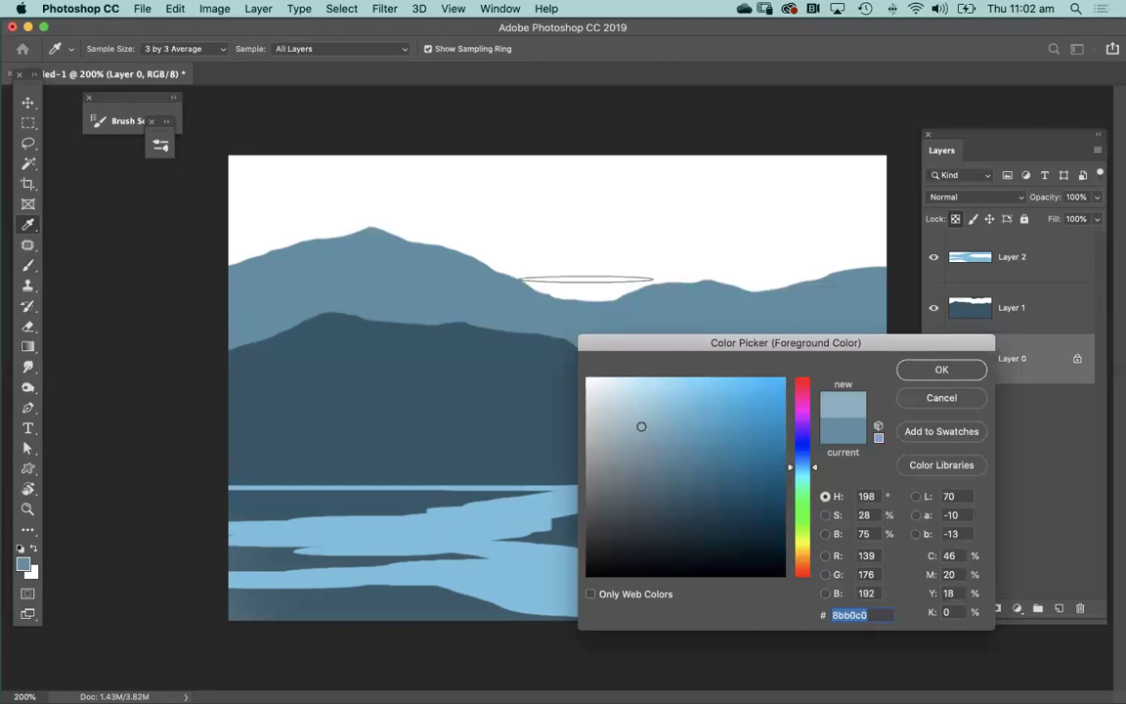
- Paint soft highlights on the far mountains' right-facing slopes at 20% opacity, reducing the brush from 125 to 80 px
{"action": "mouse_move", "coordinate": [438, 234]}
{"action": "left_mouse_down"}
{"action": "mouse_move", "coordinate": [411, 221]}
{"action": "mouse_move", "coordinate": [479, 247]}
{"action": "mouse_move", "coordinate": [472, 259]}
{"action": "mouse_move", "coordinate": [521, 281]}
{"action": "mouse_move", "coordinate": [565, 289]}
{"action": "left_mouse_up"}
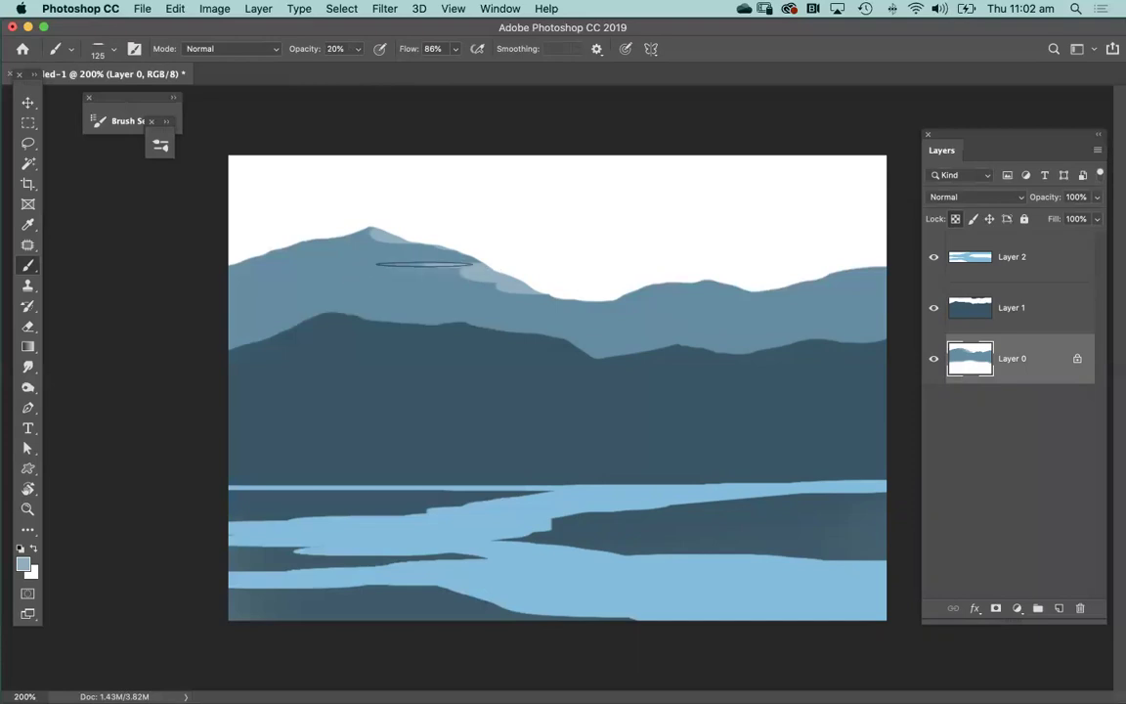
{"action": "left_click_drag", "start_coordinate": [448, 262], "coordinate": [478, 262]}
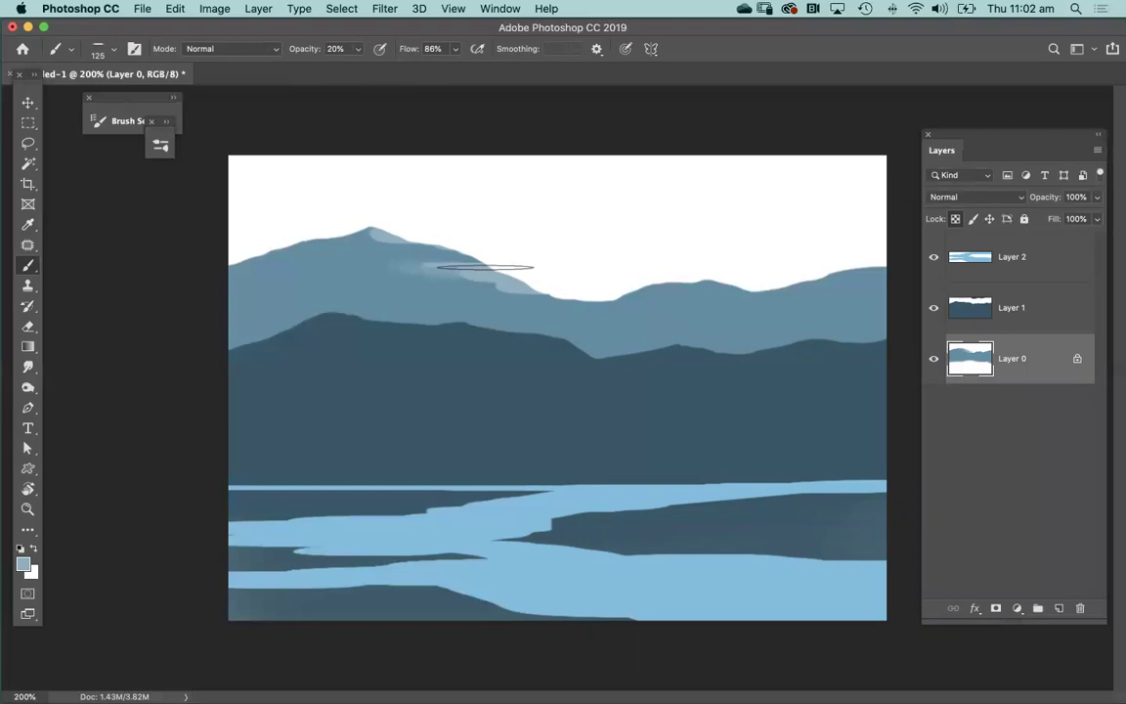
{"action": "key", "text": "bracketleft"}
{"action": "key", "text": "bracketleft"}
{"action": "key", "text": "bracketleft"}
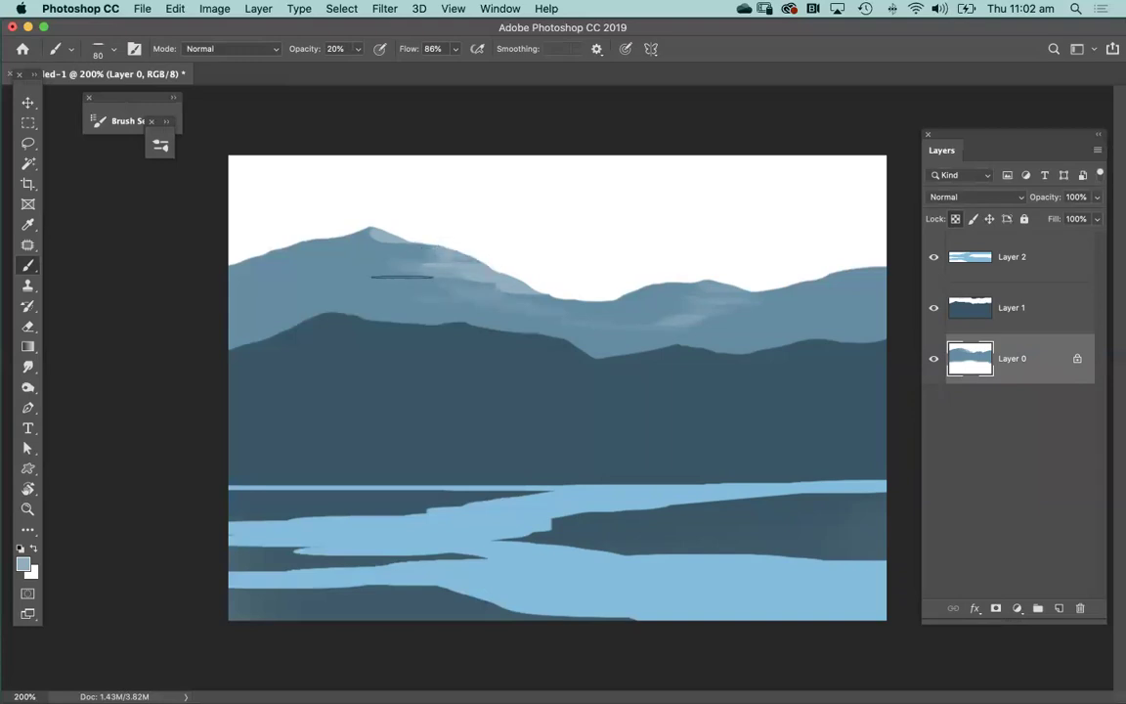
{"action": "mouse_move", "coordinate": [329, 279]}
{"action": "left_mouse_down"}
{"action": "mouse_move", "coordinate": [397, 277]}
{"action": "mouse_move", "coordinate": [467, 293]}
{"action": "mouse_move", "coordinate": [459, 277]}
{"action": "mouse_move", "coordinate": [492, 278]}
{"action": "left_mouse_up"}
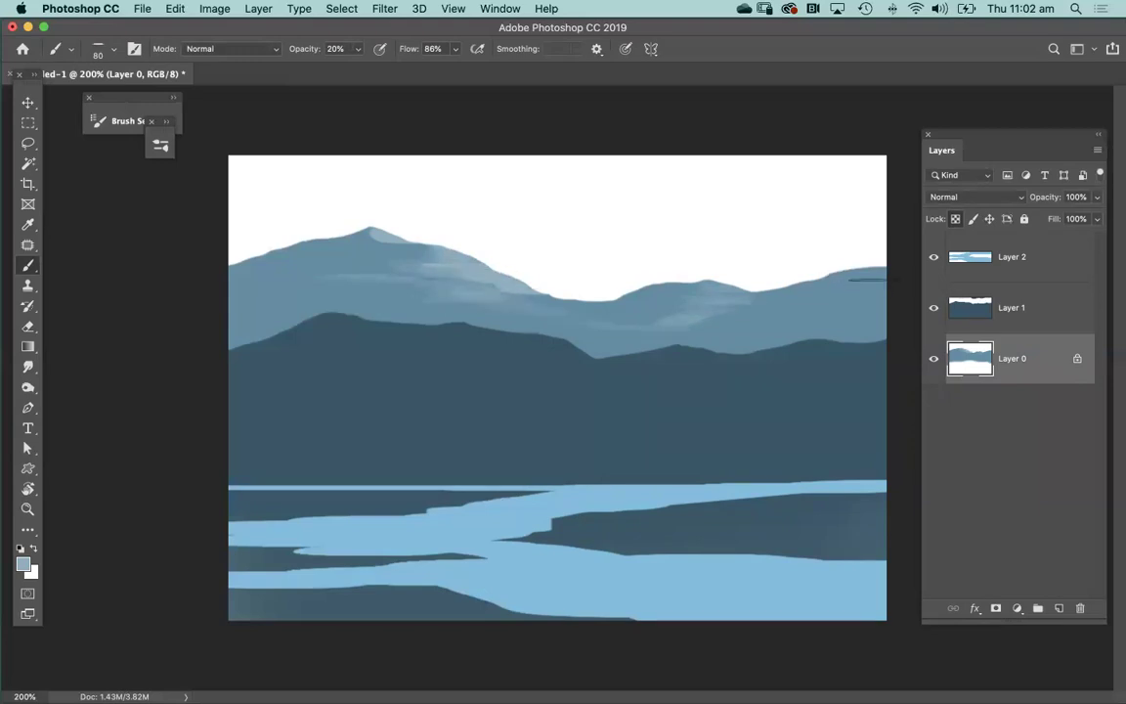
- Sample the far mountains' blue, darken it to #506974, and shade the left-facing slopes with the 80 px brush at 20% opacity
{"action": "left_click", "coordinate": [278, 237], "text": "alt"}
{"action": "left_click", "coordinate": [23, 565]}
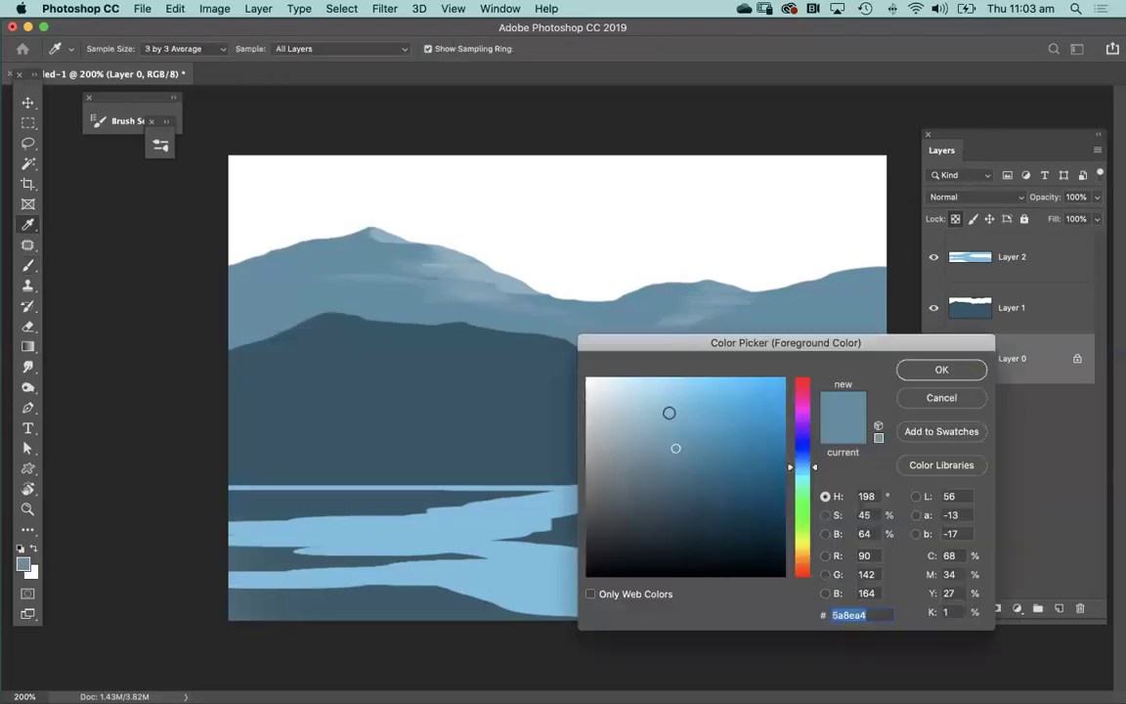
{"action": "left_click_drag", "start_coordinate": [674, 453], "coordinate": [648, 486]}
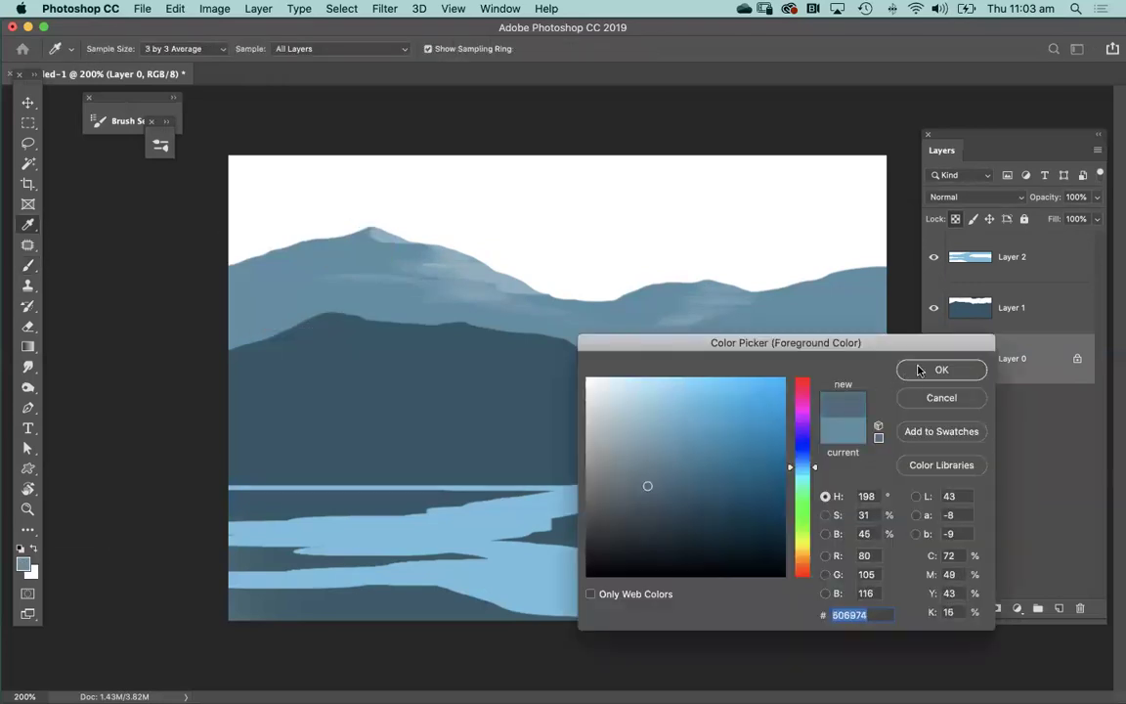
{"action": "left_click", "coordinate": [919, 370]}
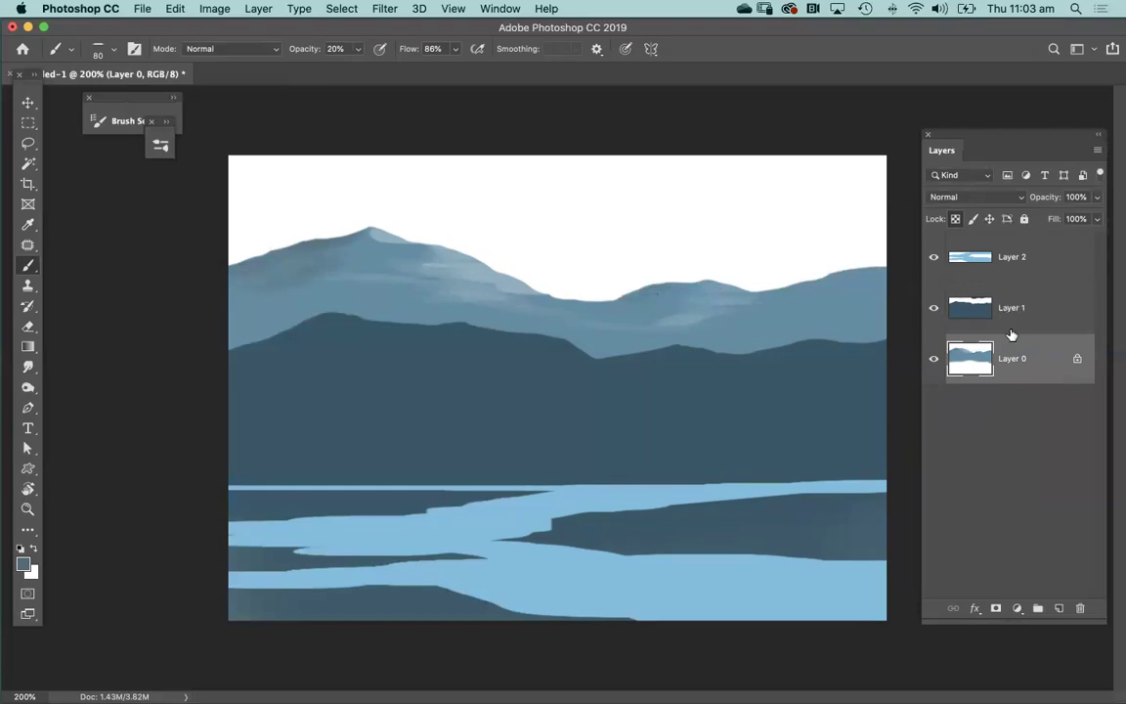
- Lock Layer 1's transparent pixels and paint soft #557c8d highlights on the middle mountains' ridges with a 50 px brush at 20% opacity
{"action": "left_click", "coordinate": [950, 317]}
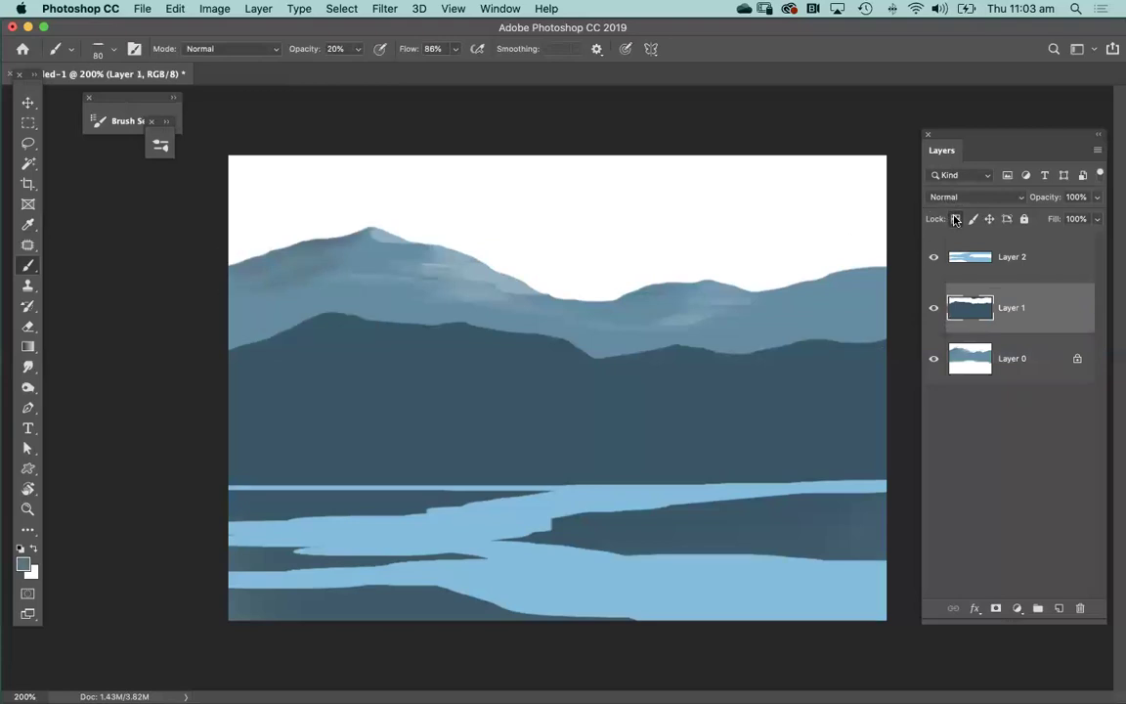
{"action": "left_click", "coordinate": [934, 309]}
{"action": "left_click", "coordinate": [933, 307]}
{"action": "left_click_drag", "start_coordinate": [409, 338], "coordinate": [468, 338]}
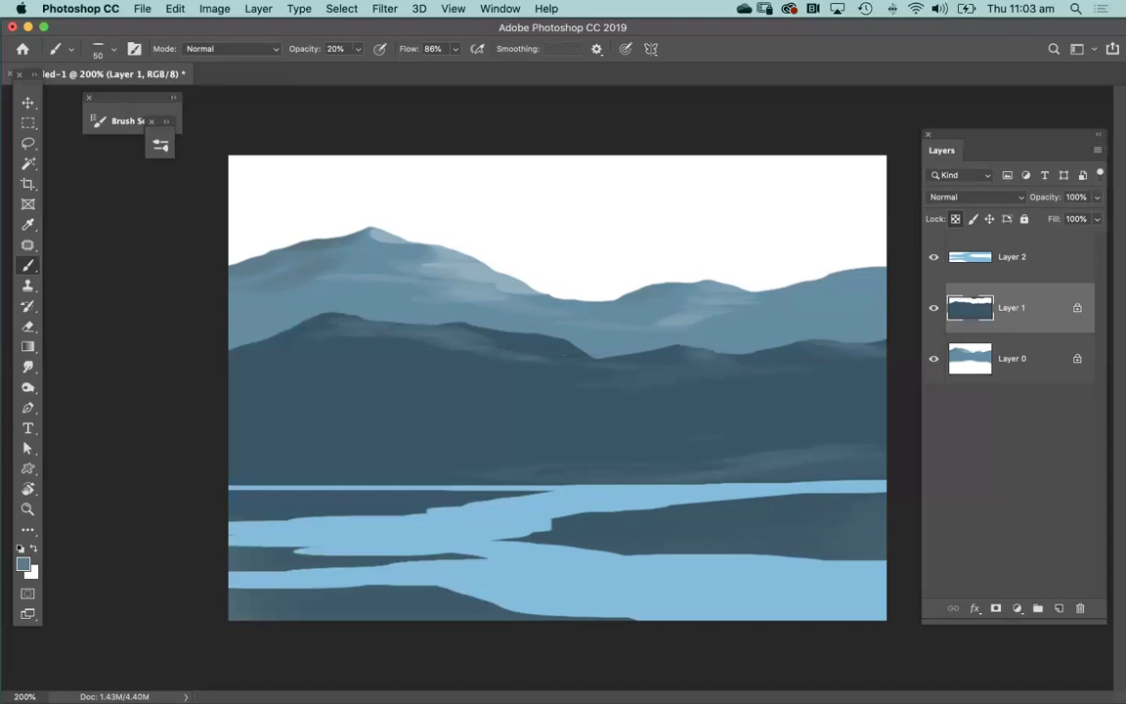
{"action": "left_click_drag", "start_coordinate": [570, 353], "coordinate": [604, 354]}
- Darken the foreground colour to #313f45 and paint soft shadowy bushes along the middle mountains' base above the waterline at 20% opacity
{"action": "left_click", "coordinate": [24, 567]}
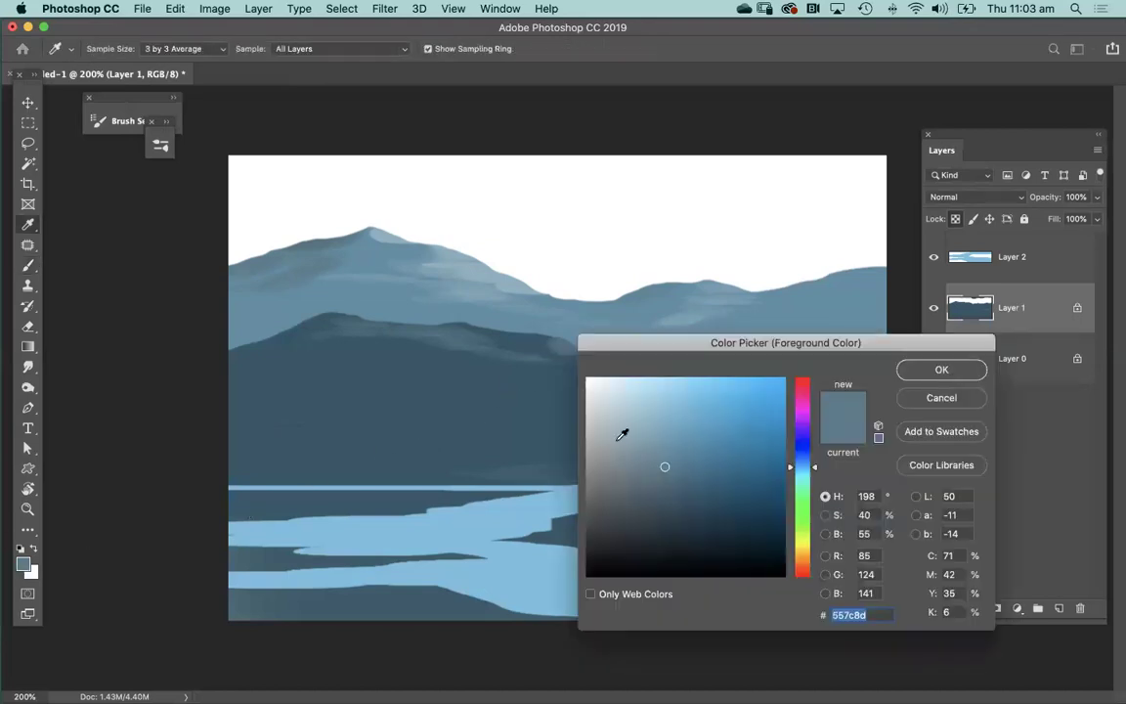
{"action": "left_click", "coordinate": [644, 522]}
{"action": "key", "text": "Return"}
{"action": "left_click_drag", "start_coordinate": [262, 483], "coordinate": [303, 483]}
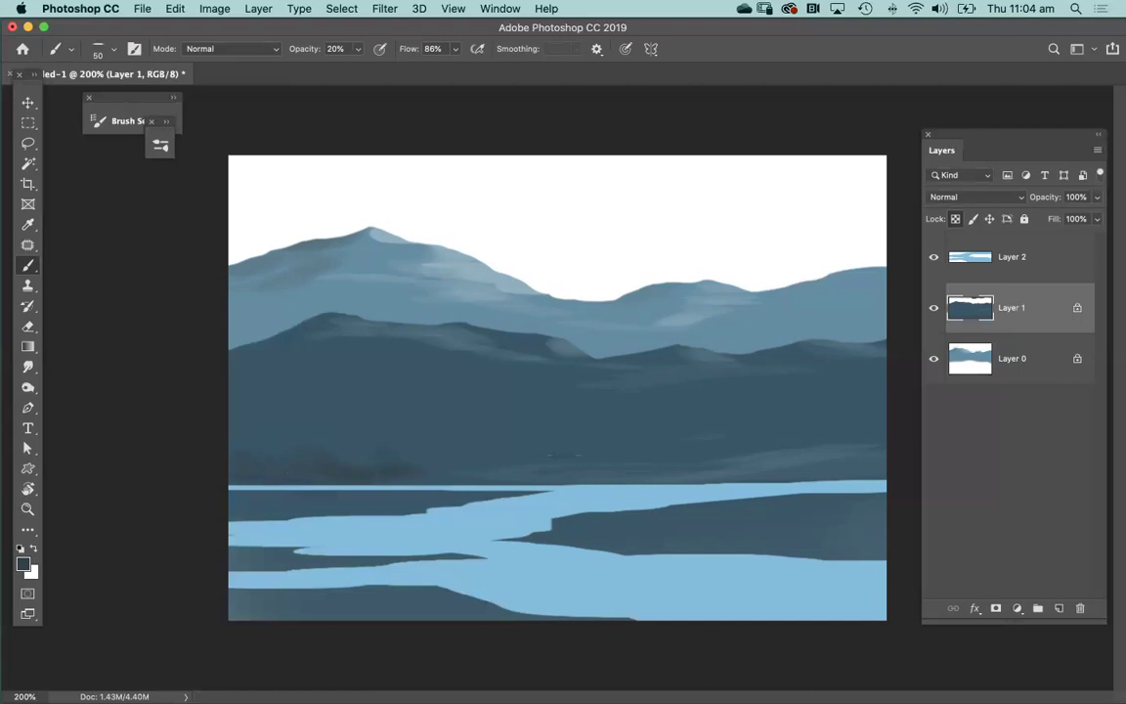
{"action": "left_click_drag", "start_coordinate": [569, 468], "coordinate": [592, 469]}
{"action": "key", "text": "2"}
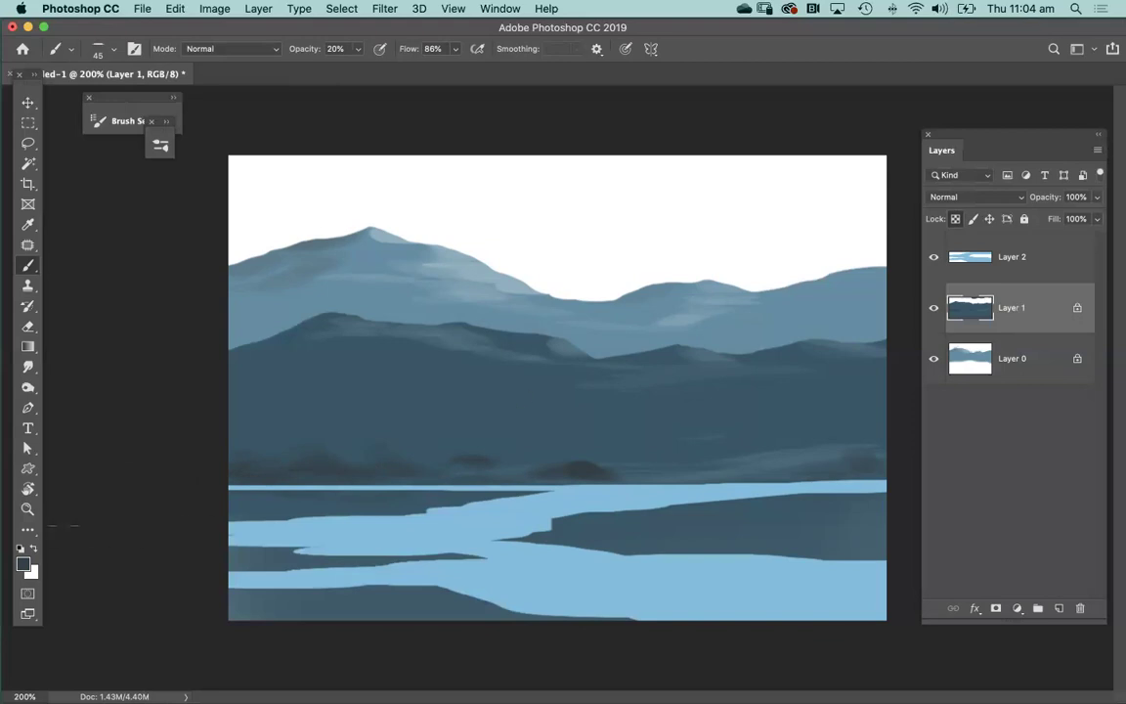
- Swap the foreground colour to white and set the brush to 90 px at 100% opacity
{"action": "left_click", "coordinate": [33, 548]}
{"action": "left_click", "coordinate": [934, 257]}
{"action": "left_click", "coordinate": [934, 258]}
{"action": "key", "text": "bracketright"}
{"action": "key", "text": "bracketright"}
{"action": "key", "text": "bracketright"}
{"action": "key", "text": "bracketright"}
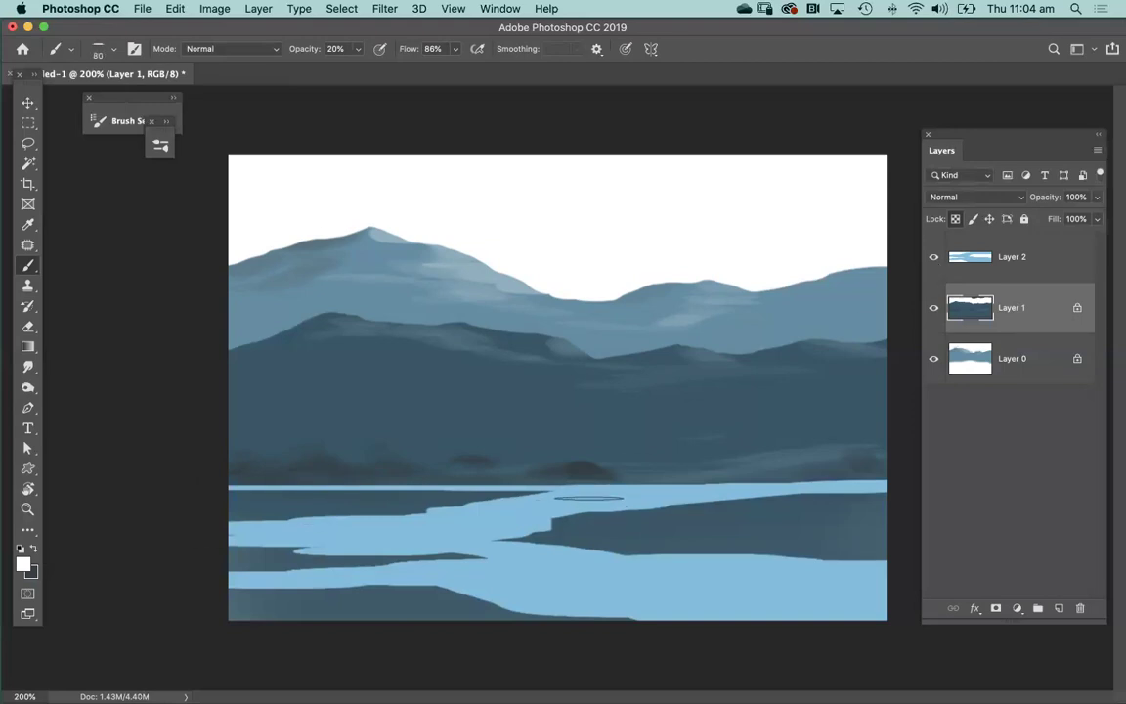
{"action": "key", "text": "bracketright"}
{"action": "left_click", "coordinate": [359, 49]}
{"action": "left_click_drag", "start_coordinate": [363, 71], "coordinate": [511, 76]}
{"action": "left_click", "coordinate": [520, 446]}
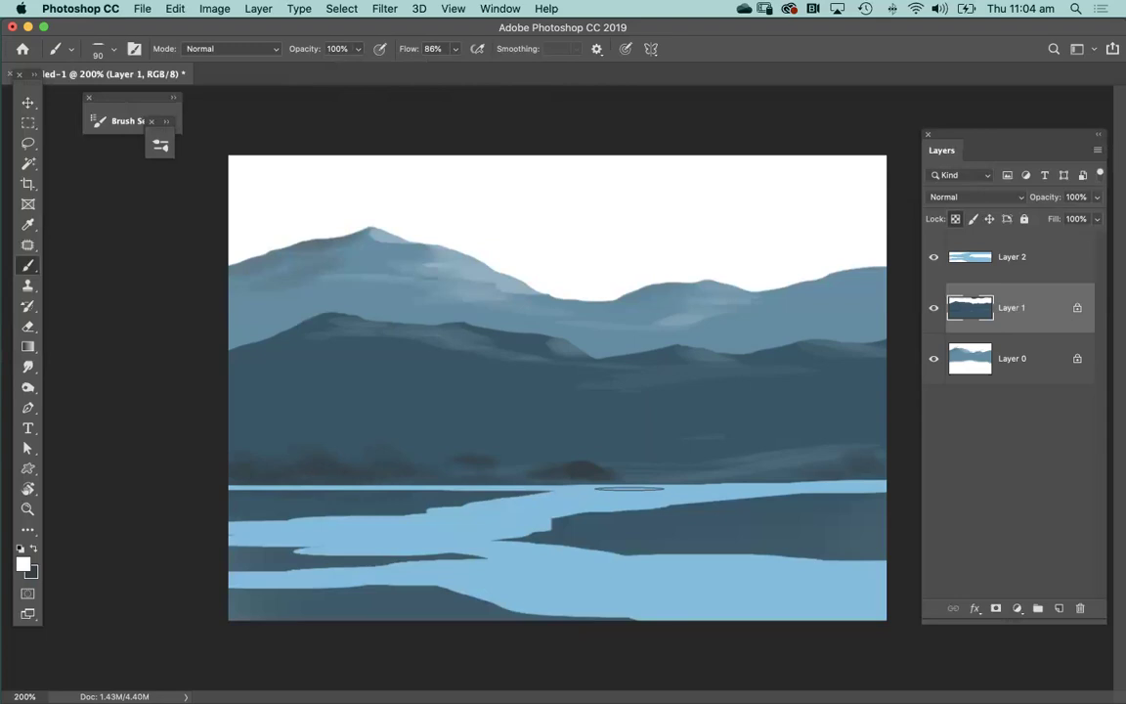
- On Layer 2, flatten the brush tip to a thin horizontal line and paint small white glints on the far part of the river
{"action": "left_click", "coordinate": [1027, 256]}
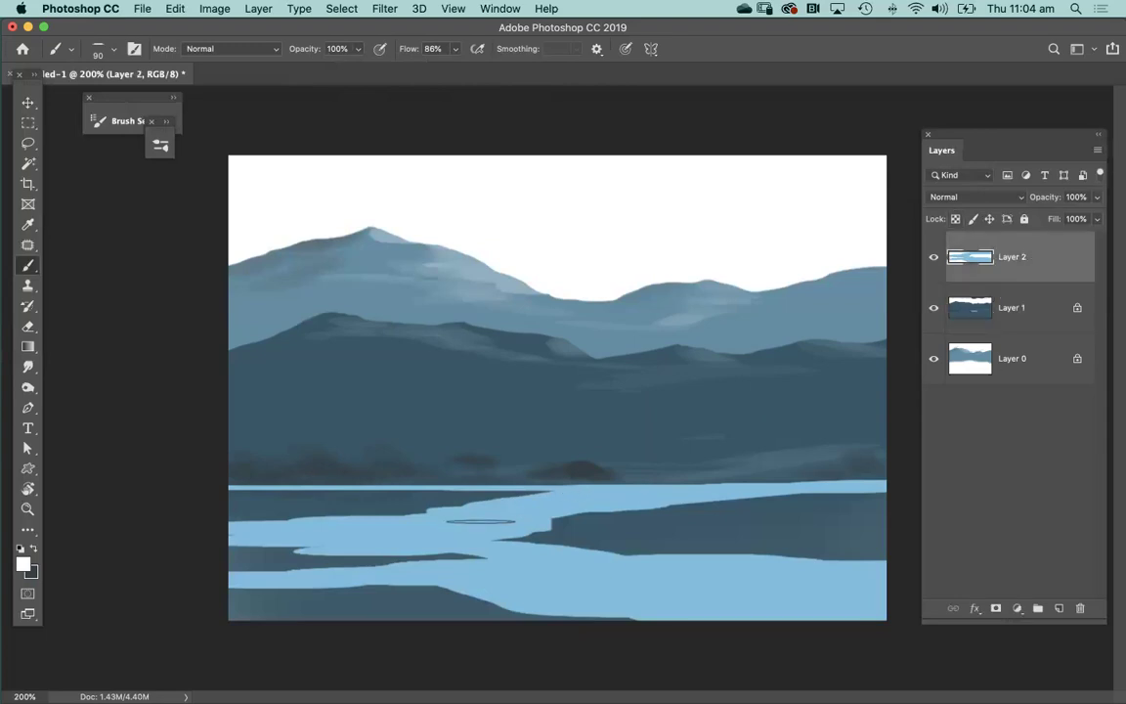
{"action": "key", "text": "super+z"}
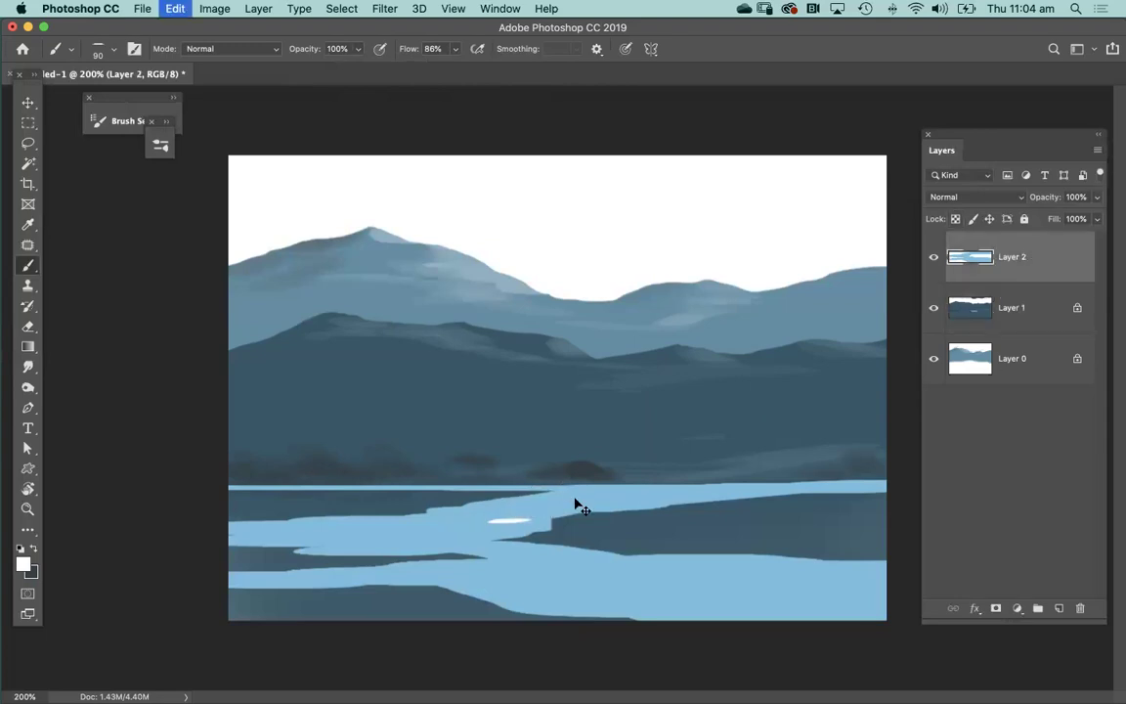
{"action": "left_click", "coordinate": [97, 49]}
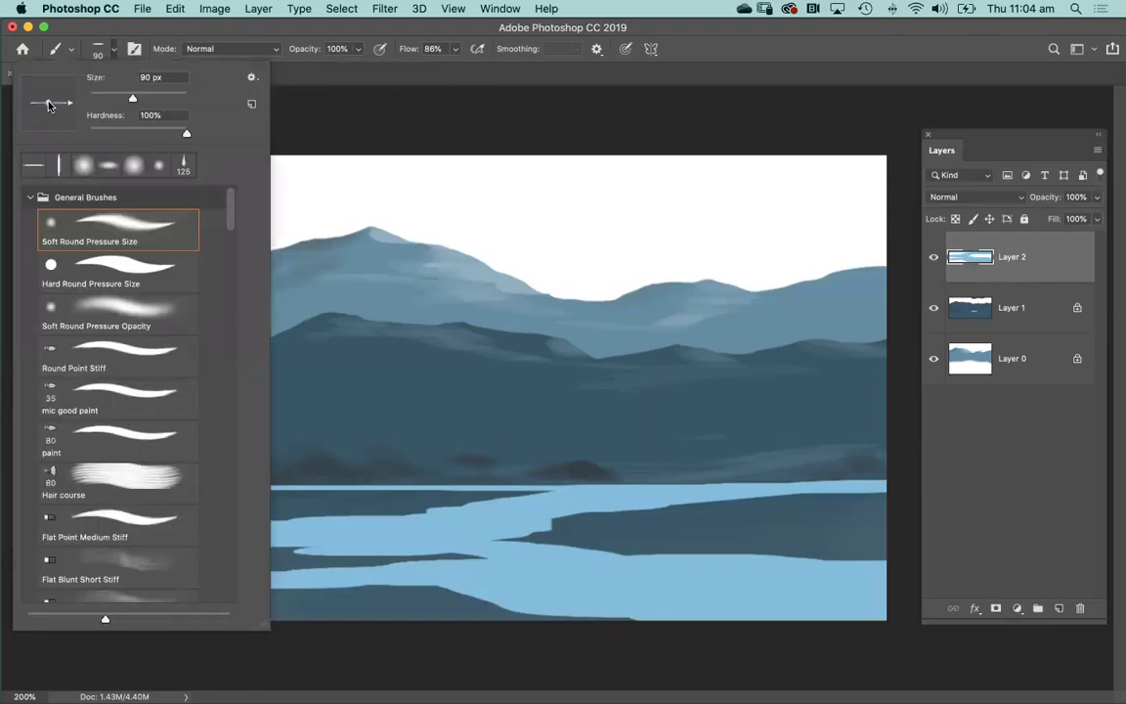
{"action": "left_click", "coordinate": [576, 494]}
{"action": "left_click", "coordinate": [627, 492]}
{"action": "left_click", "coordinate": [606, 492]}
{"action": "left_click", "coordinate": [558, 500]}
{"action": "left_click", "coordinate": [473, 510]}
- Enlarge the brush to 200 px and add longer white glints across the river's middle bend
{"action": "key", "text": "bracketright"}
{"action": "key", "text": "bracketright"}
{"action": "key", "text": "bracketright"}
{"action": "key", "text": "bracketright"}
{"action": "key", "text": "bracketright"}
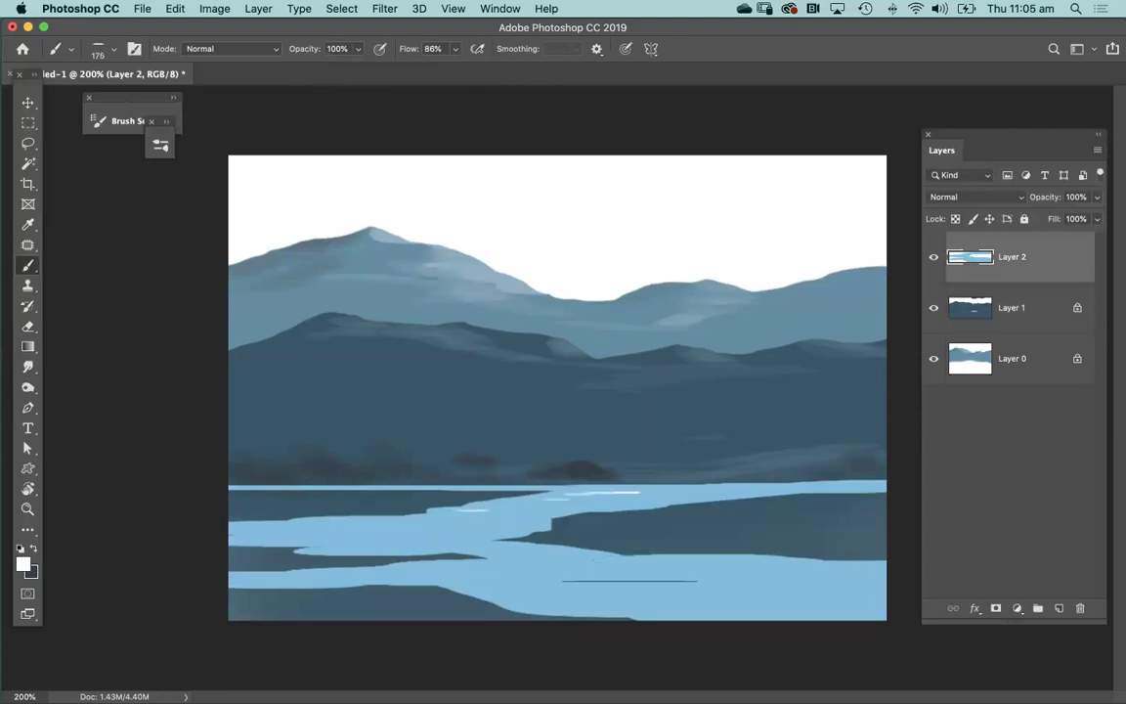
{"action": "left_click", "coordinate": [606, 553]}
{"action": "left_click", "coordinate": [524, 541]}
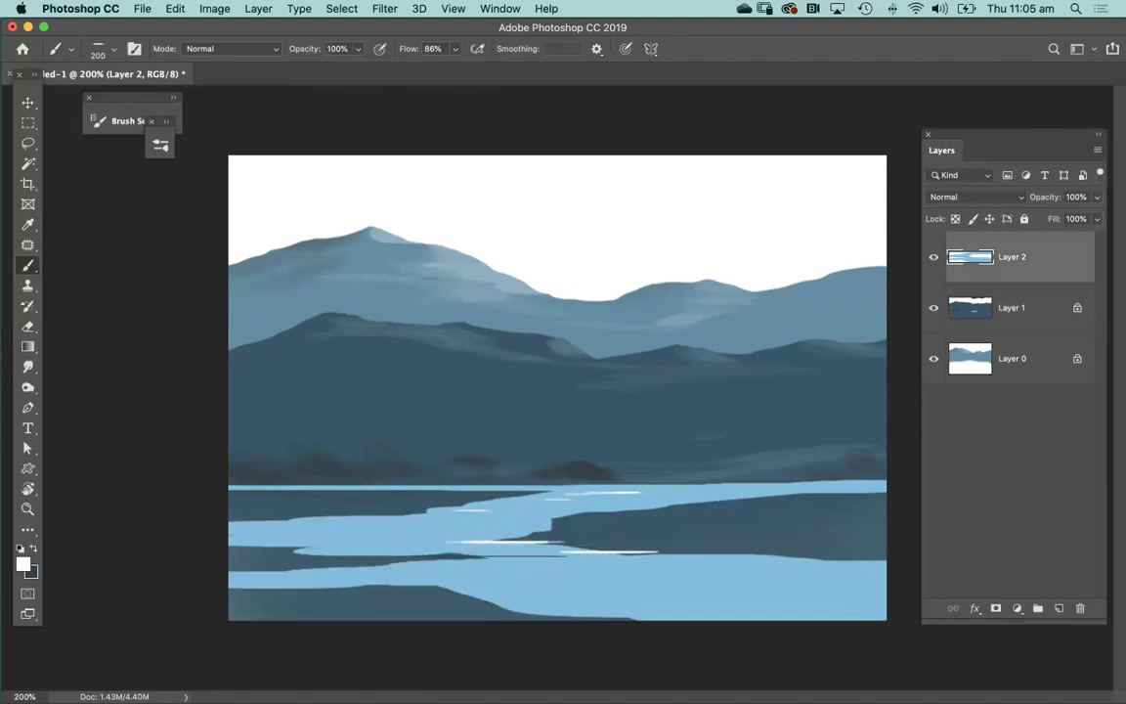
- Lower the brush opacity to 22% and paint faint white streaks across the foreground water
{"action": "key", "text": "2"}
{"action": "key", "text": "2"}
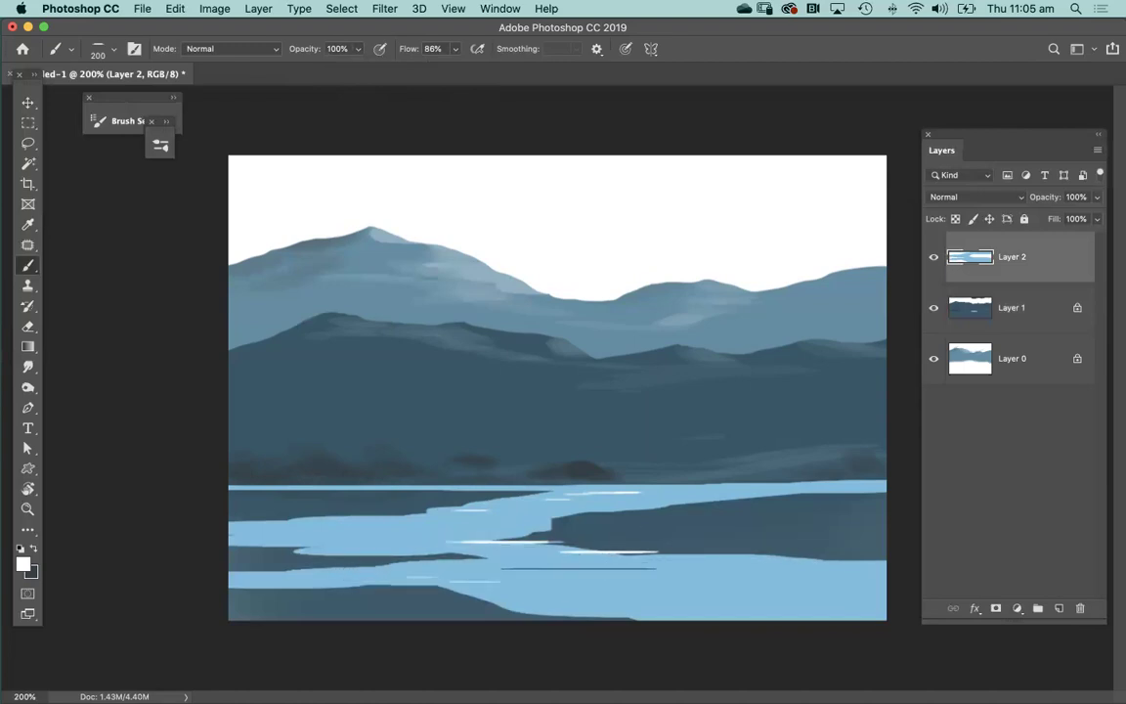
{"action": "left_click_drag", "start_coordinate": [519, 587], "coordinate": [557, 590]}
{"action": "left_click_drag", "start_coordinate": [665, 586], "coordinate": [924, 592]}
{"action": "key", "text": "super+z"}
{"action": "left_click_drag", "start_coordinate": [699, 585], "coordinate": [668, 583]}
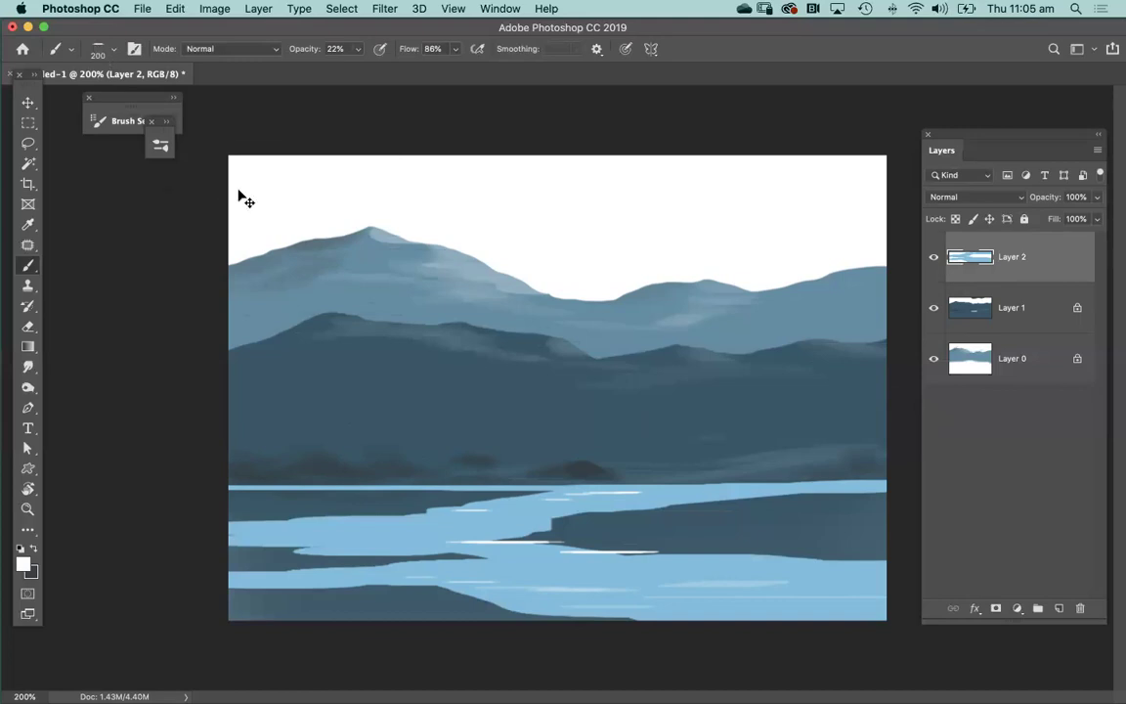
- Add a new layer above the river and set the foreground colour to dark blue-grey #2b353a for the brush
{"action": "left_click", "coordinate": [1059, 608]}
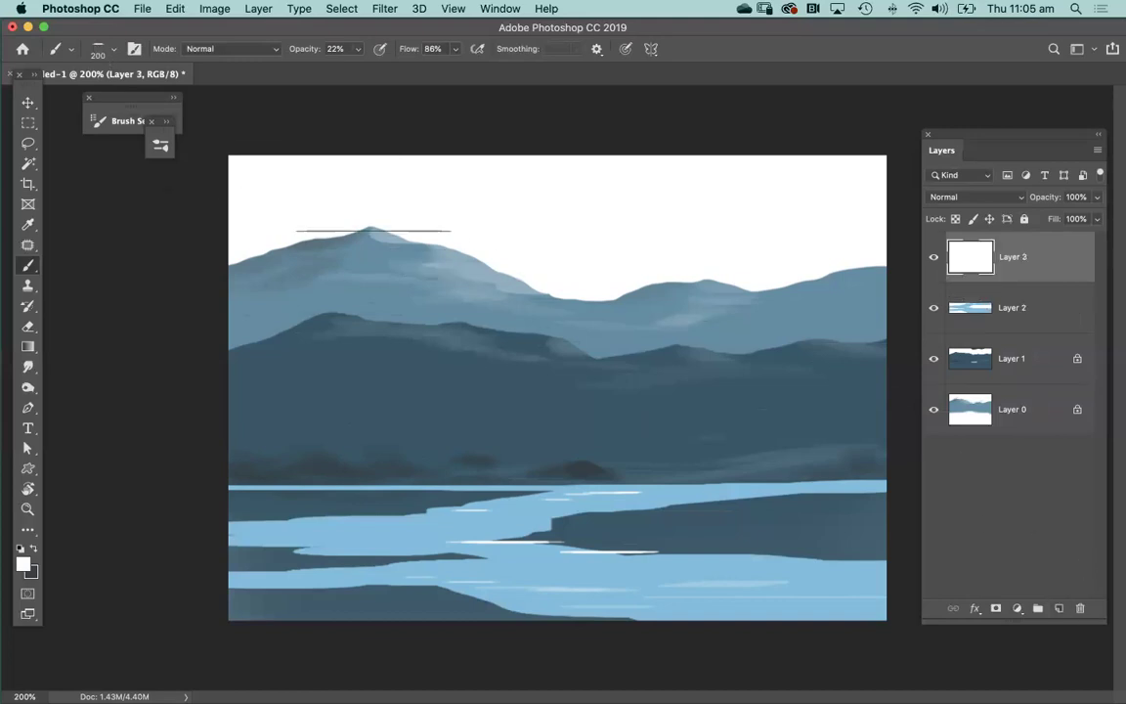
{"action": "left_click", "coordinate": [369, 384], "text": "alt"}
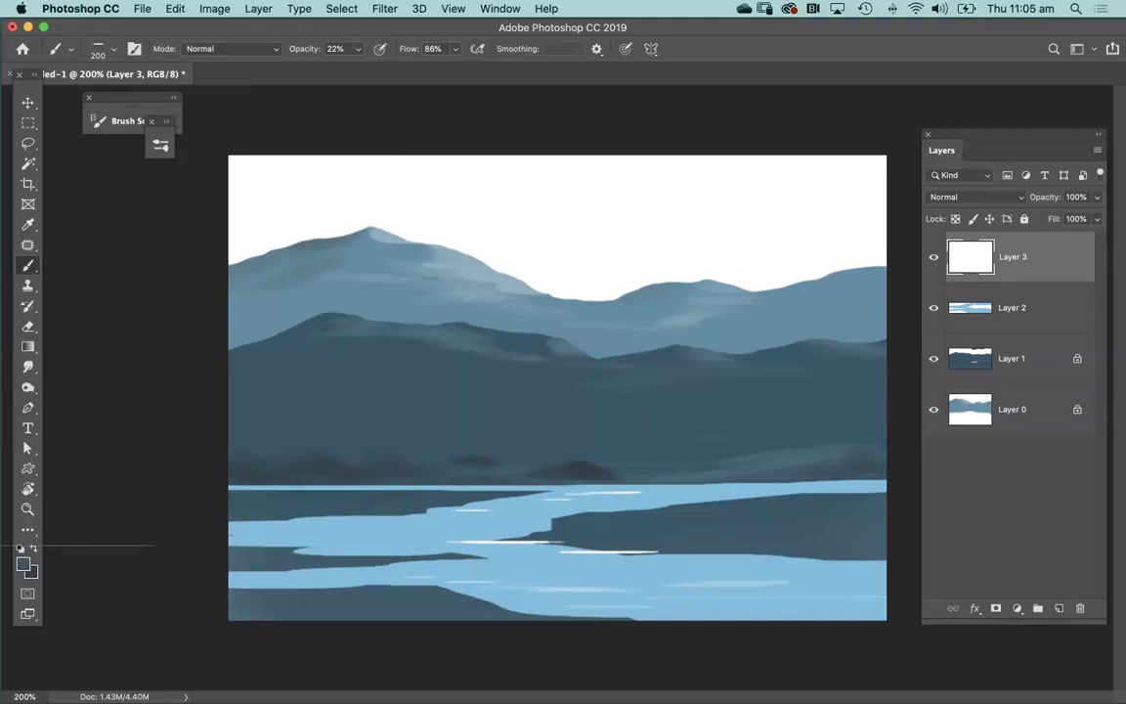
{"action": "left_click", "coordinate": [24, 566]}
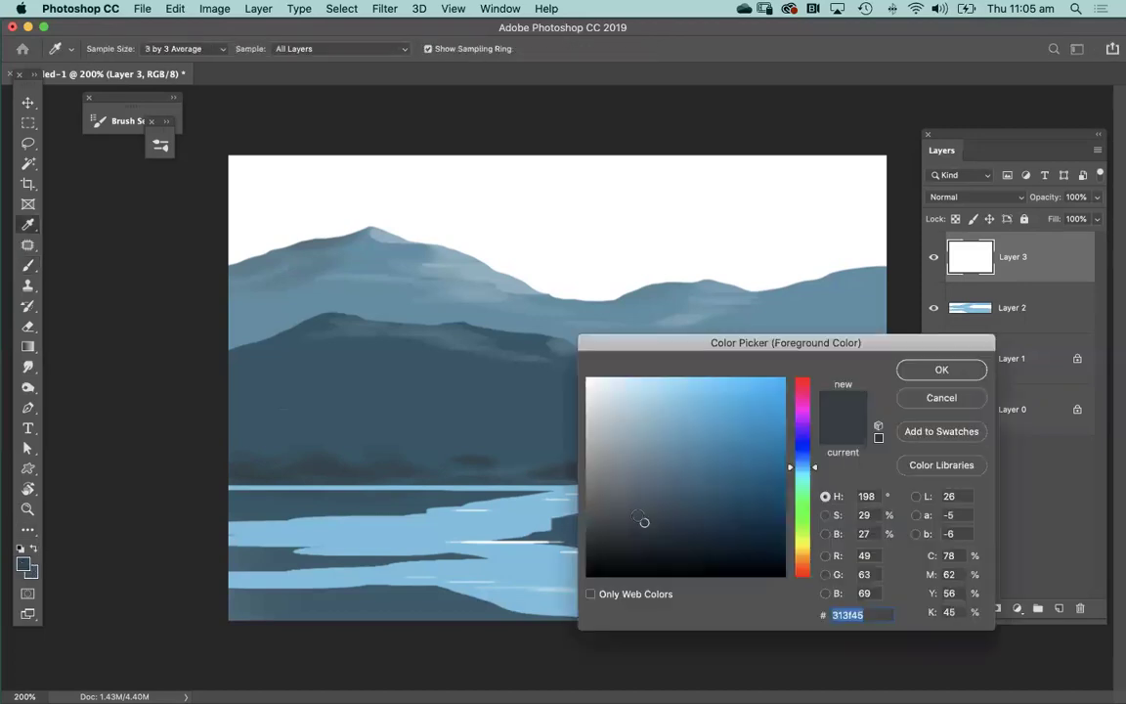
{"action": "left_click_drag", "start_coordinate": [642, 524], "coordinate": [637, 530]}
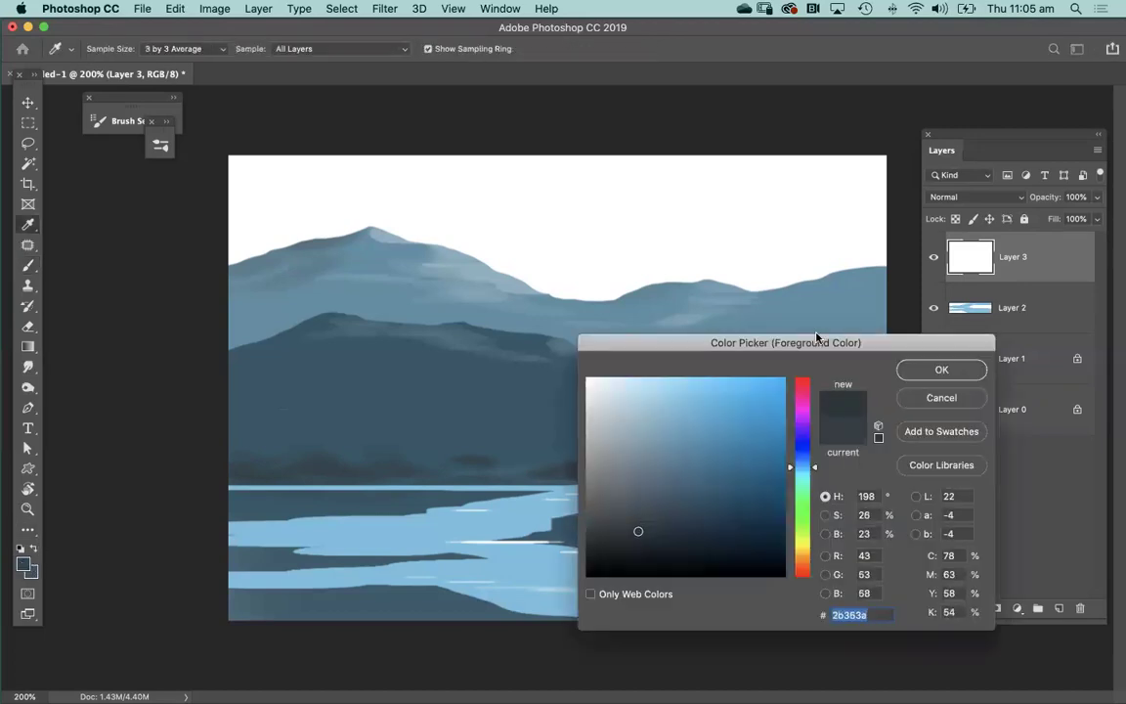
{"action": "key", "text": "Return"}
{"action": "key", "text": "b"}
- Rotate the thin brush tip to vertical, then test it with a stroke in the sky and undo the stroke
{"action": "left_click", "coordinate": [90, 44]}
{"action": "left_click_drag", "start_coordinate": [69, 101], "coordinate": [46, 61]}
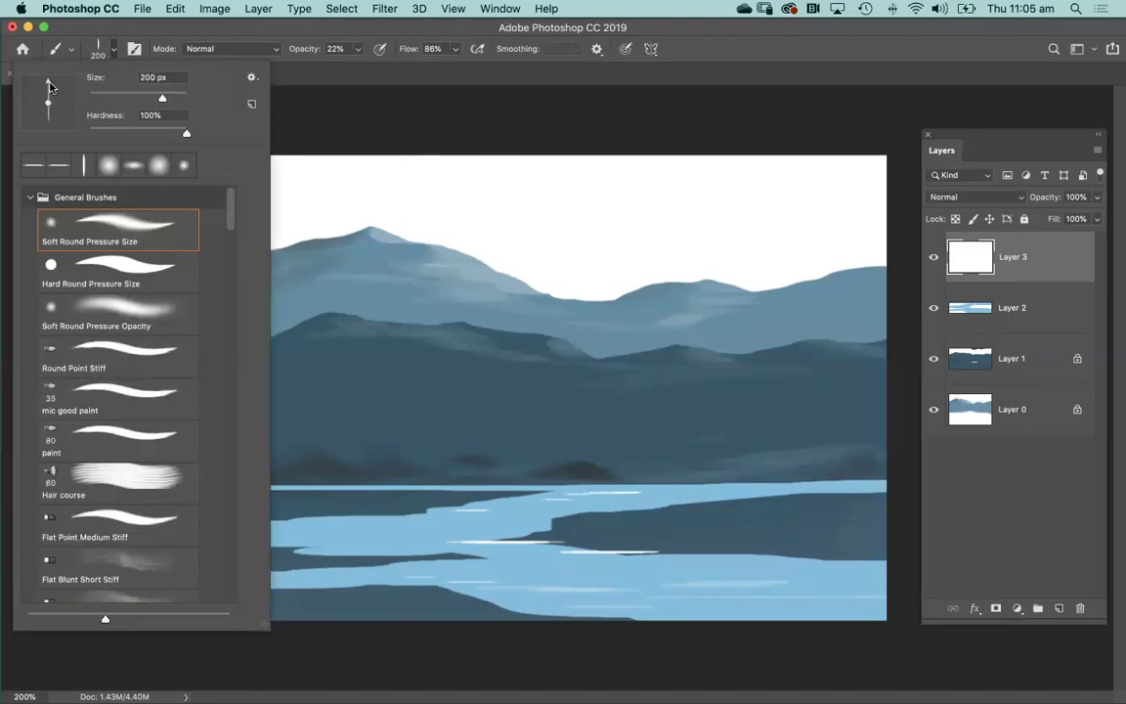
{"action": "left_click", "coordinate": [545, 205]}
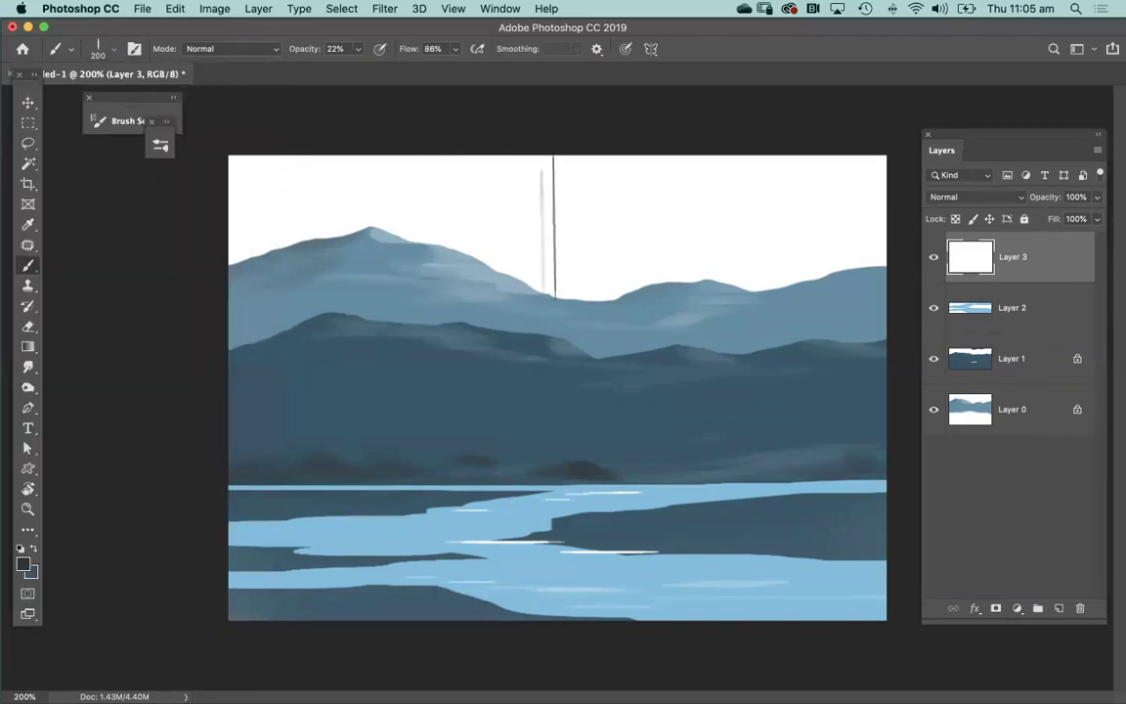
{"action": "left_click_drag", "start_coordinate": [542, 227], "coordinate": [580, 227]}
{"action": "key", "text": "super+z"}
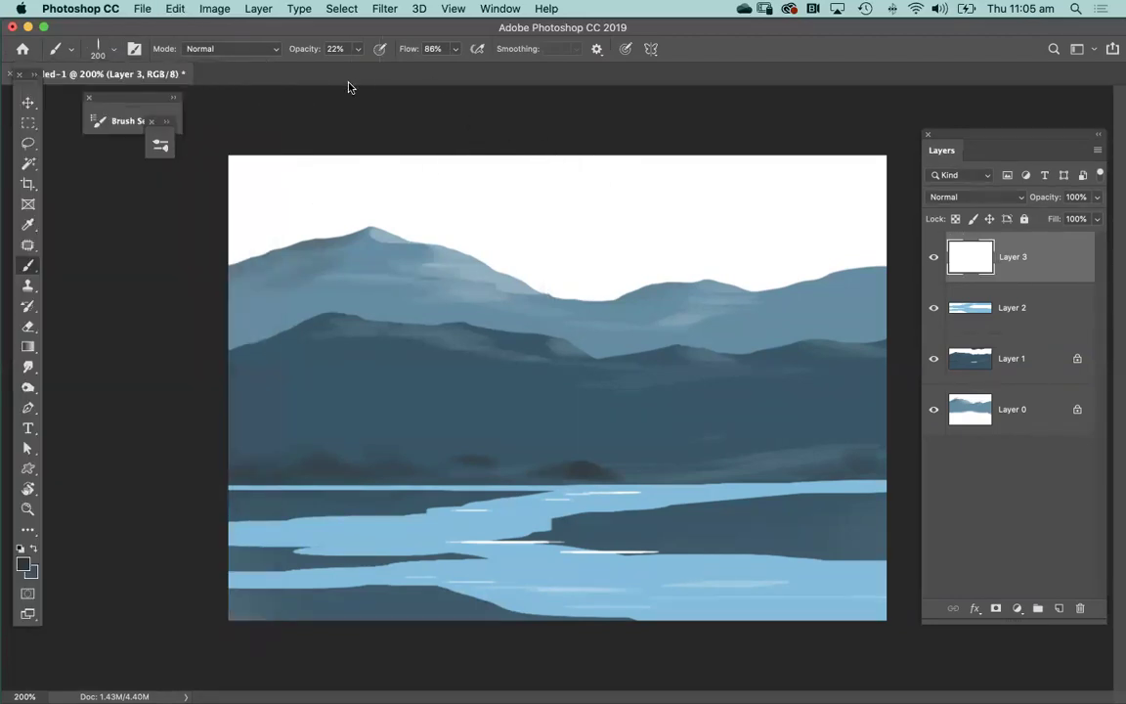
- Raise the brush opacity to 100% and undo a test mark in the sky
{"action": "left_click", "coordinate": [357, 49]}
{"action": "left_click_drag", "start_coordinate": [424, 66], "coordinate": [440, 66]}
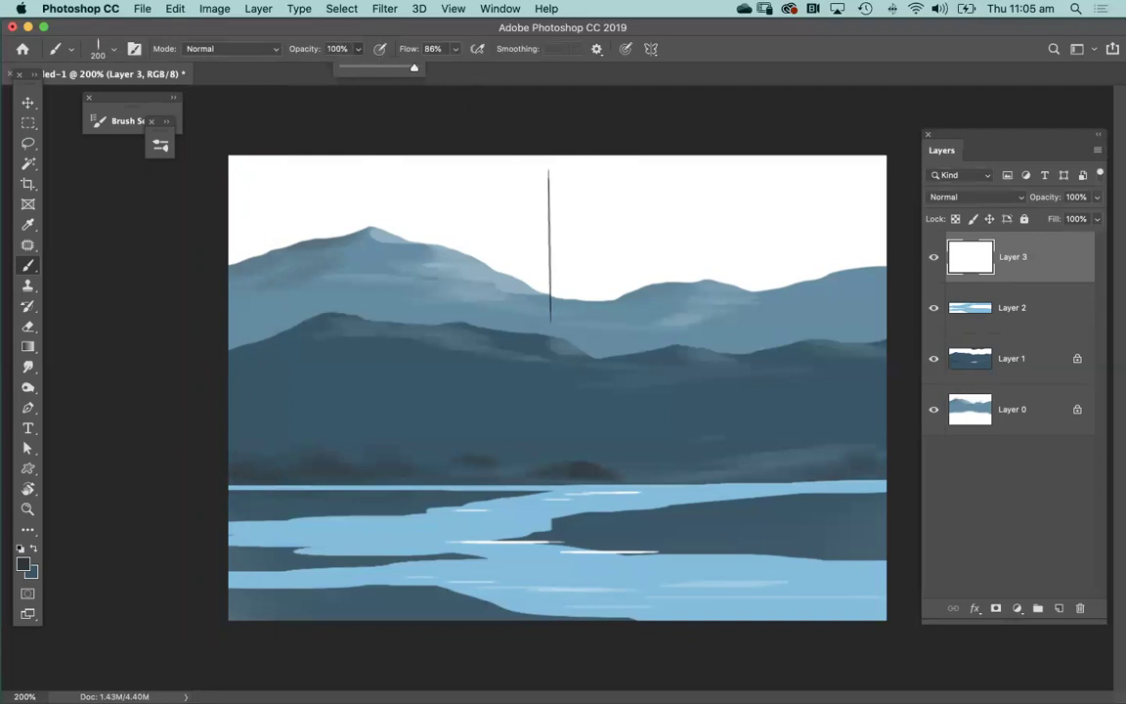
{"action": "left_click", "coordinate": [540, 273]}
{"action": "key", "text": "super+z"}
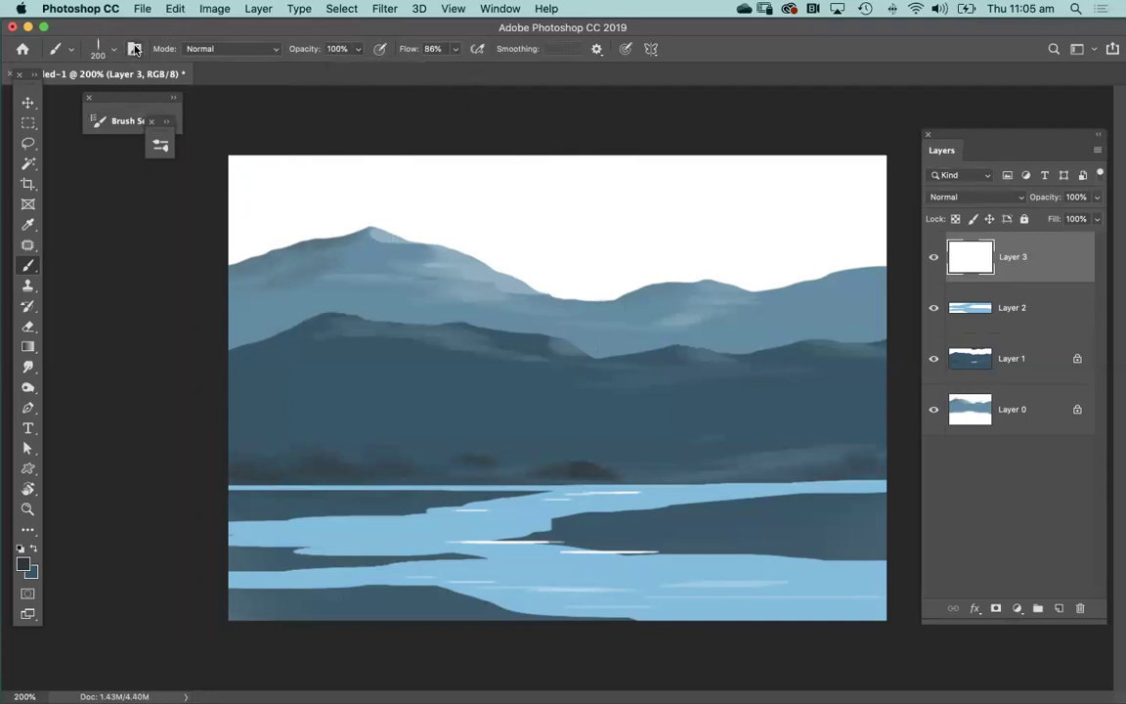
- Reduce the vertical brush to 80 px, try a dab and a horizontal stroke in the sky, and undo both
{"action": "key", "text": "super+space"}
{"action": "mouse_move", "coordinate": [581, 238]}
{"action": "left_mouse_down"}
{"action": "mouse_move", "coordinate": [576, 254]}
{"action": "mouse_move", "coordinate": [588, 234]}
{"action": "mouse_move", "coordinate": [578, 316]}
{"action": "mouse_move", "coordinate": [555, 337]}
{"action": "left_mouse_up"}
{"action": "key", "text": "bracketleft"}
{"action": "key", "text": "bracketleft"}
{"action": "key", "text": "bracketleft"}
{"action": "key", "text": "bracketleft"}
{"action": "key", "text": "bracketleft"}
{"action": "key", "text": "bracketleft"}
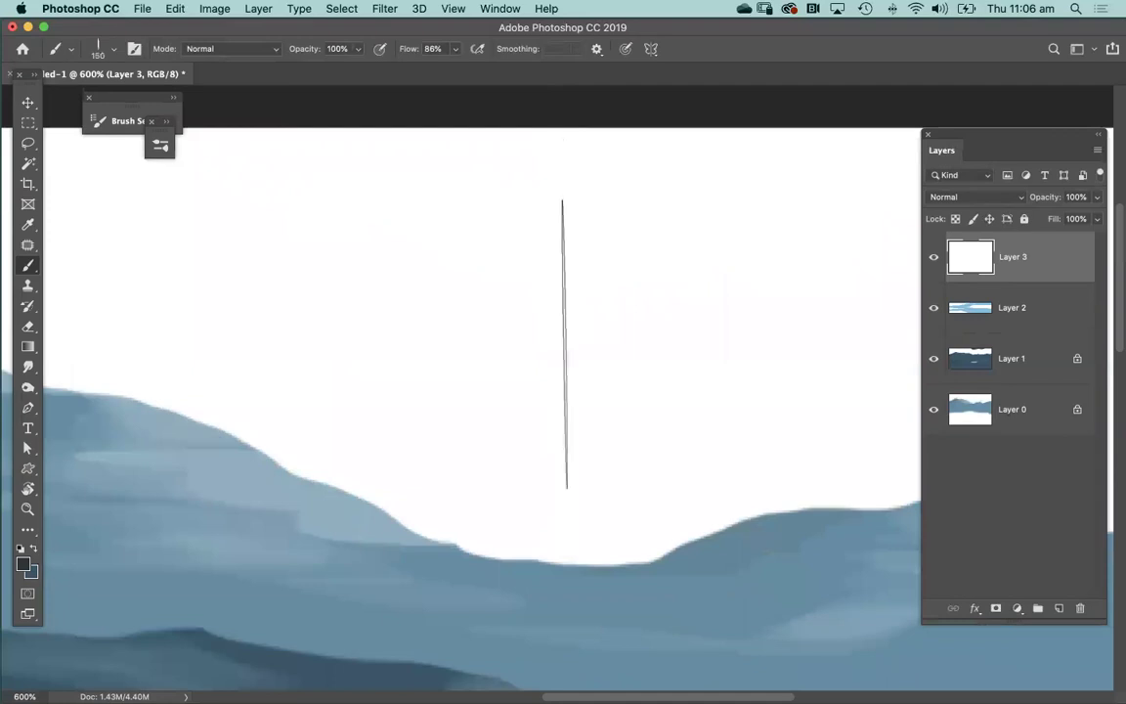
{"action": "left_click", "coordinate": [565, 345]}
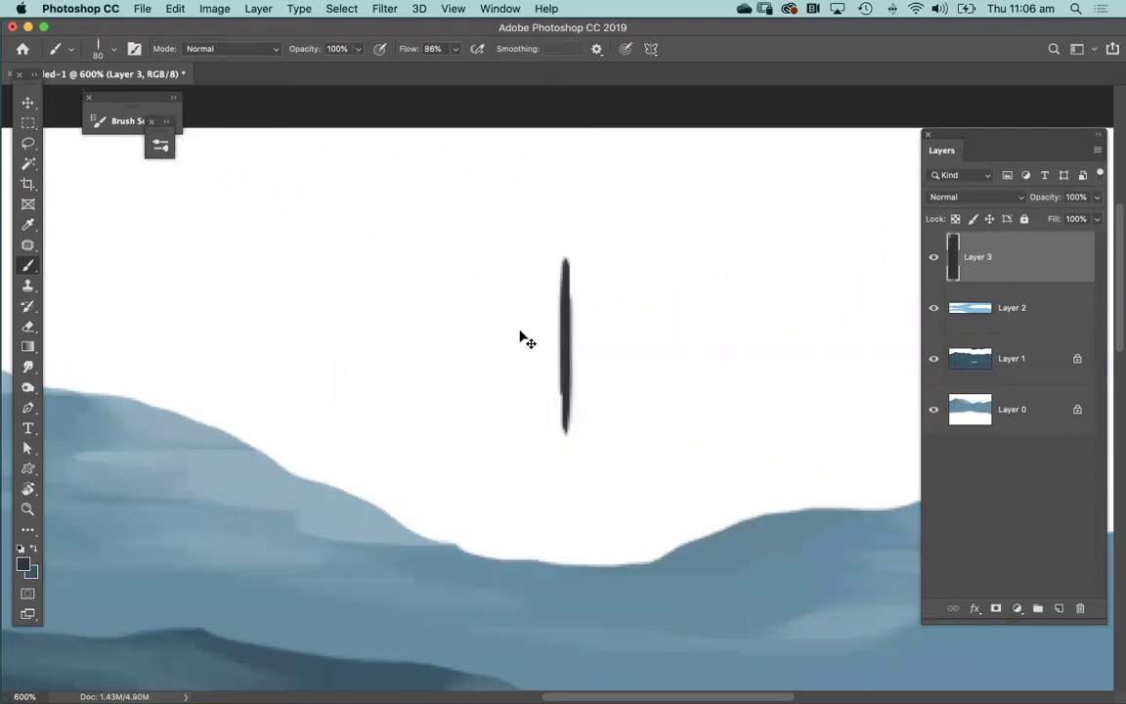
{"action": "key", "text": "ctrl+z"}
{"action": "left_click_drag", "start_coordinate": [472, 328], "coordinate": [648, 323]}
{"action": "key", "text": "ctrl+z"}
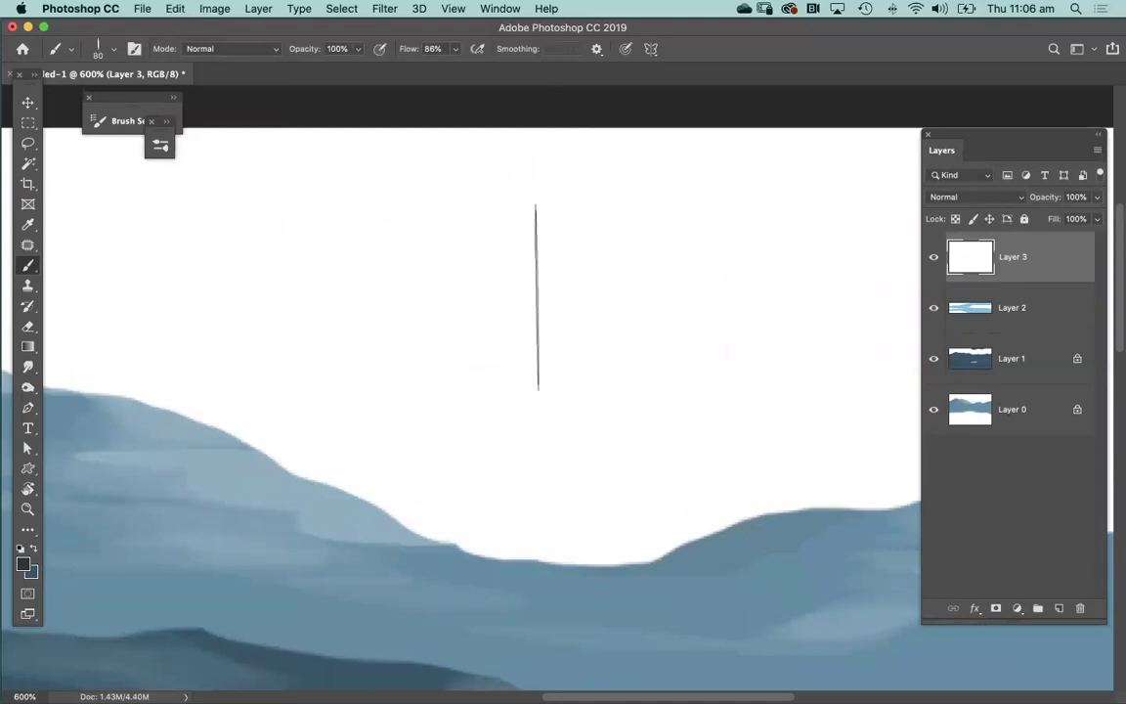
- Set the brush tip's spacing to 1000%, test it with a horizontal stroke in the sky, and undo the stroke
{"action": "left_click", "coordinate": [135, 48]}
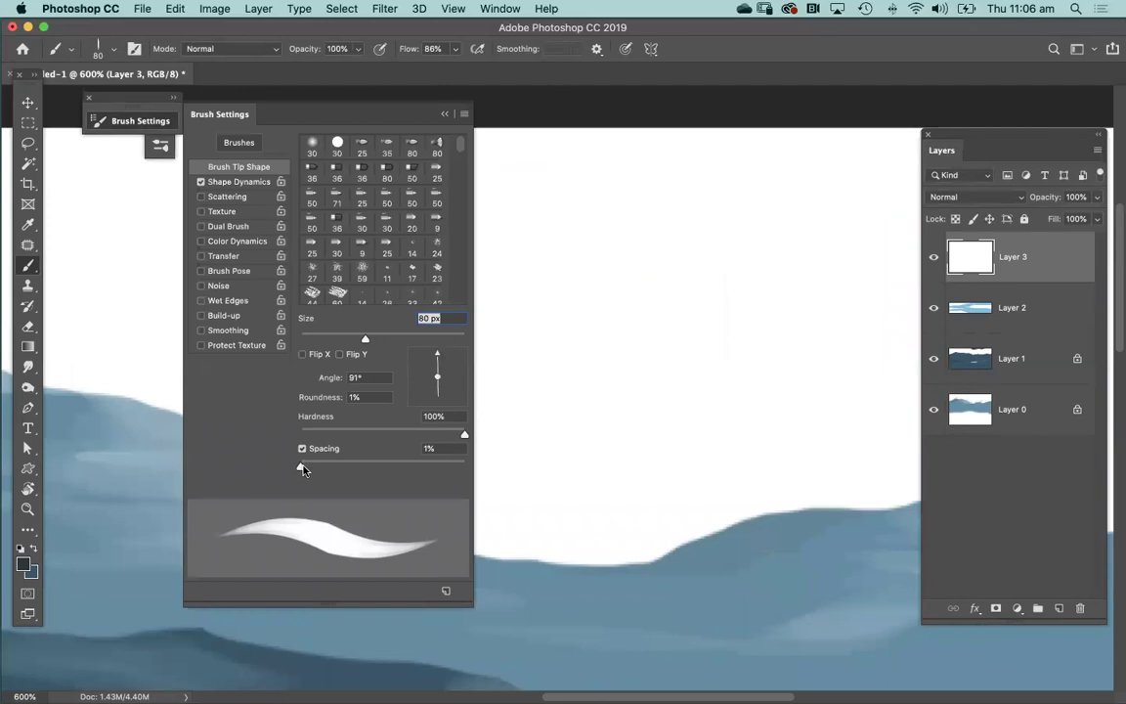
{"action": "left_click", "coordinate": [302, 450]}
{"action": "left_click", "coordinate": [302, 450]}
{"action": "mouse_move", "coordinate": [425, 468]}
{"action": "left_mouse_down"}
{"action": "mouse_move", "coordinate": [386, 469]}
{"action": "mouse_move", "coordinate": [467, 469]}
{"action": "left_mouse_up"}
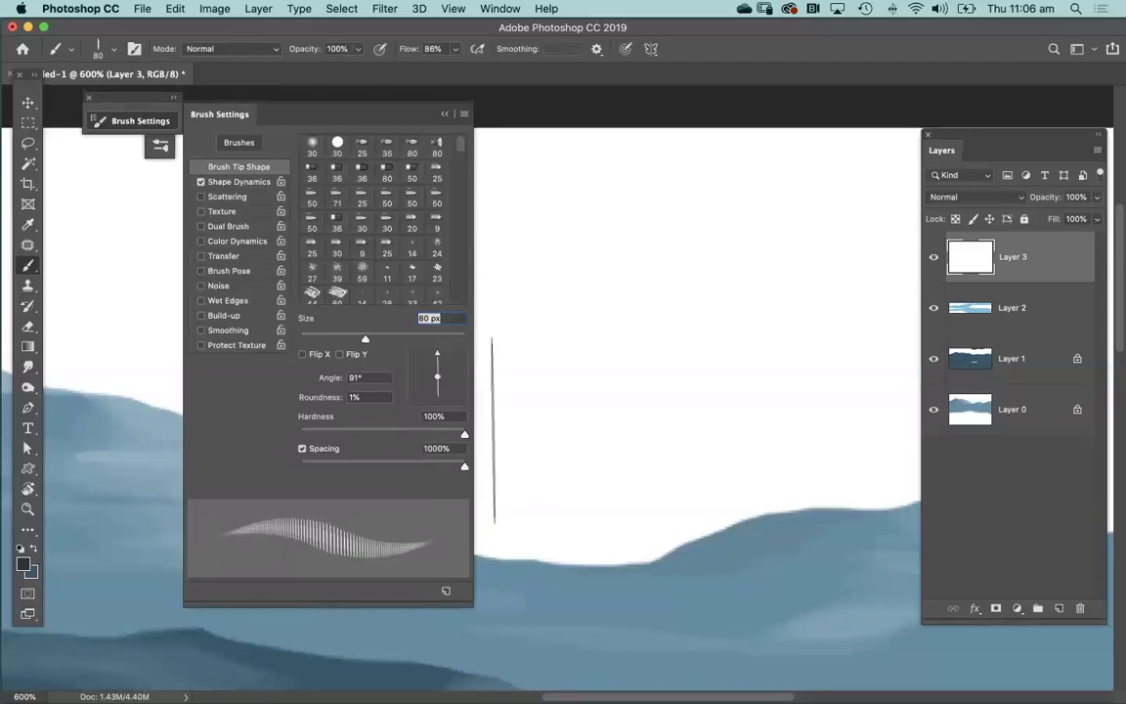
{"action": "left_click_drag", "start_coordinate": [545, 318], "coordinate": [767, 320]}
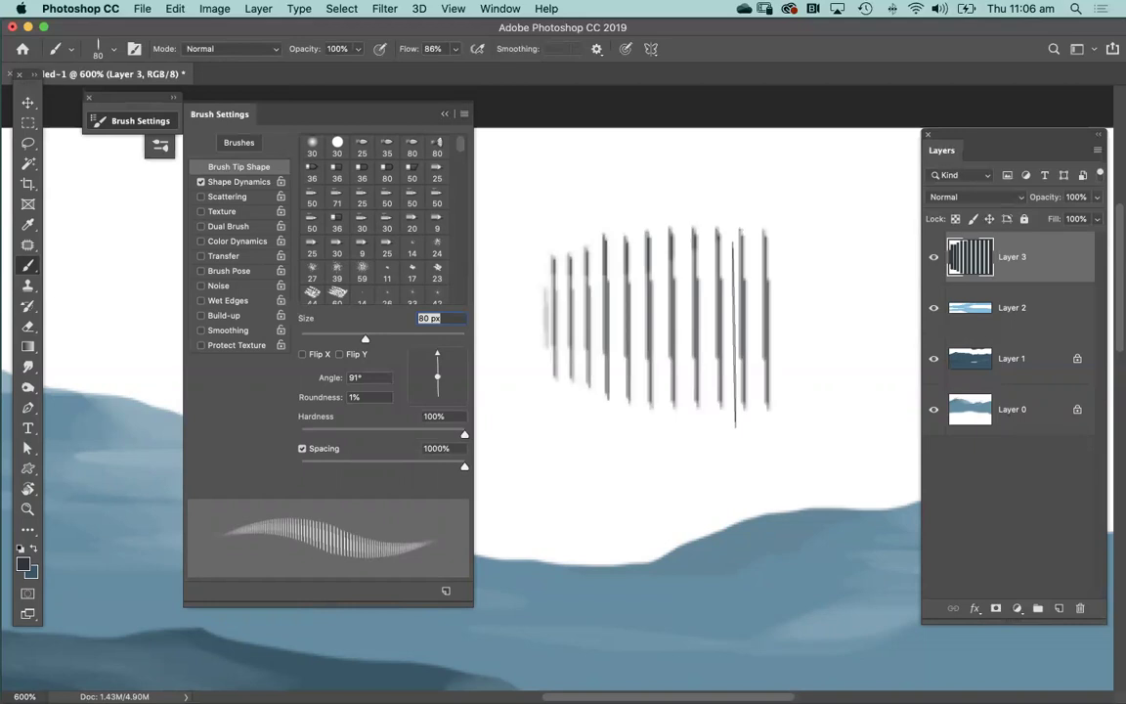
{"action": "key", "text": "ctrl+z"}
{"action": "mouse_move", "coordinate": [440, 468]}
{"action": "left_mouse_down"}
{"action": "mouse_move", "coordinate": [386, 468]}
{"action": "mouse_move", "coordinate": [457, 469]}
{"action": "mouse_move", "coordinate": [469, 452]}
{"action": "left_mouse_up"}
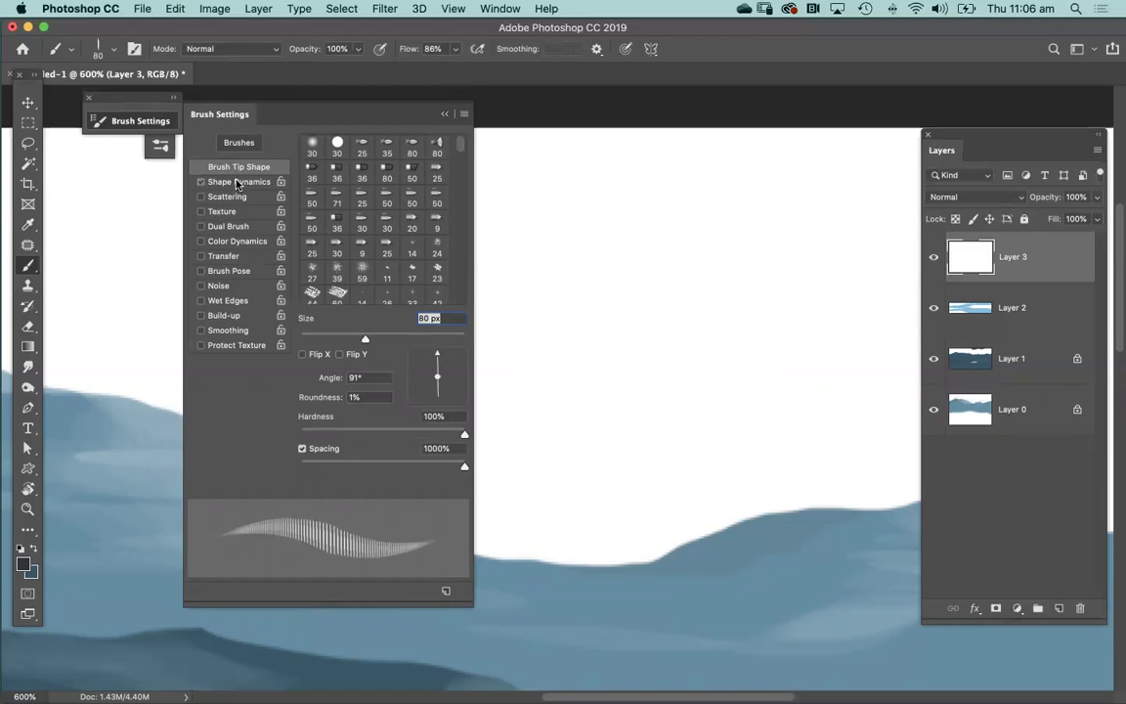
- Try switching the brush's Shape Dynamics and Scattering on and off to compare the stroke preview
{"action": "left_click", "coordinate": [217, 182]}
{"action": "left_click", "coordinate": [220, 197]}
{"action": "left_click", "coordinate": [237, 168]}
{"action": "left_click", "coordinate": [217, 182]}
{"action": "left_click", "coordinate": [215, 196]}
{"action": "left_click", "coordinate": [200, 196]}
{"action": "left_click", "coordinate": [200, 182]}
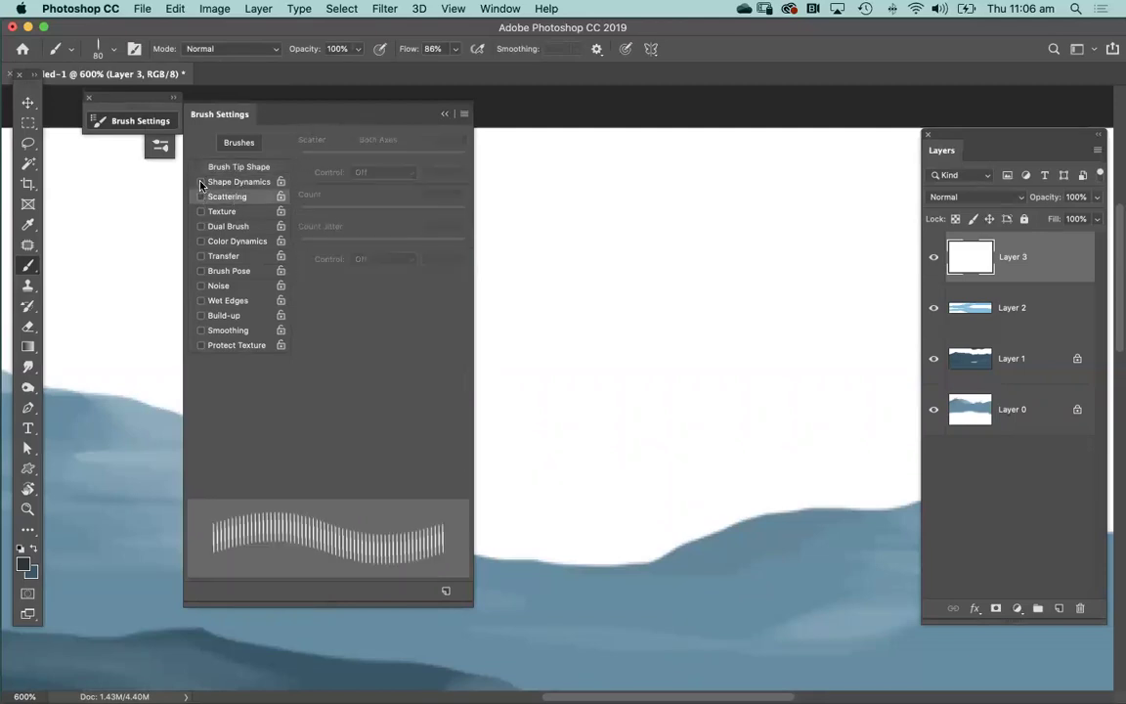
{"action": "left_click", "coordinate": [225, 168]}
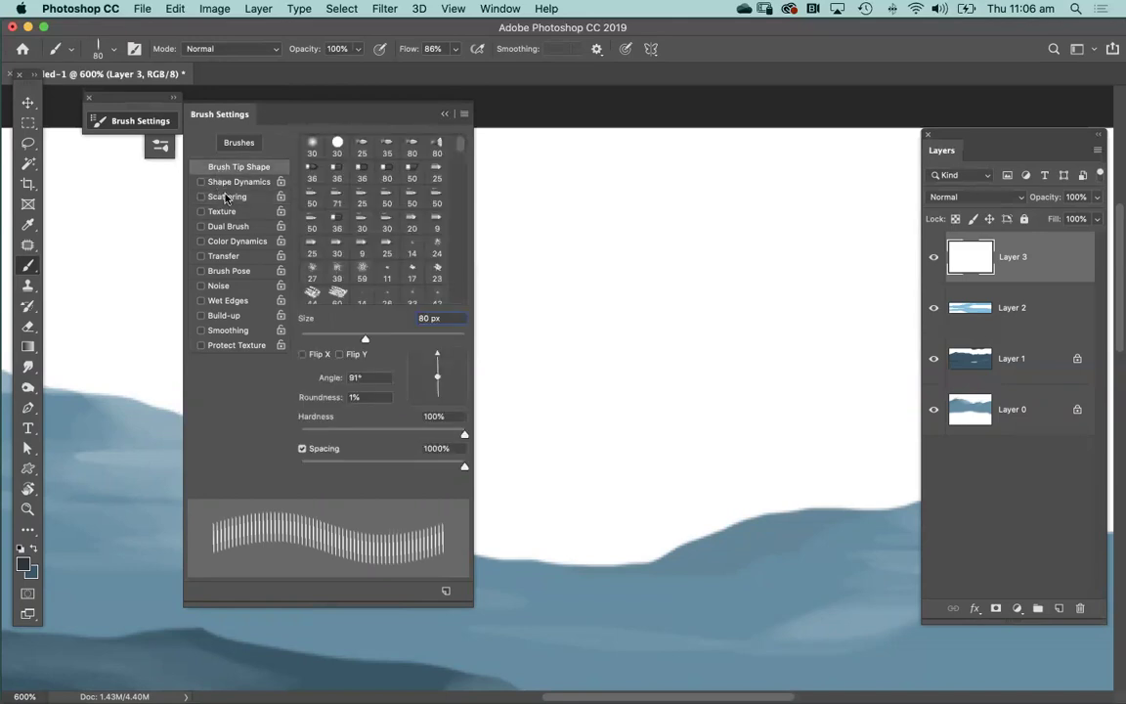
{"action": "left_click", "coordinate": [225, 197]}
{"action": "left_click", "coordinate": [200, 196]}
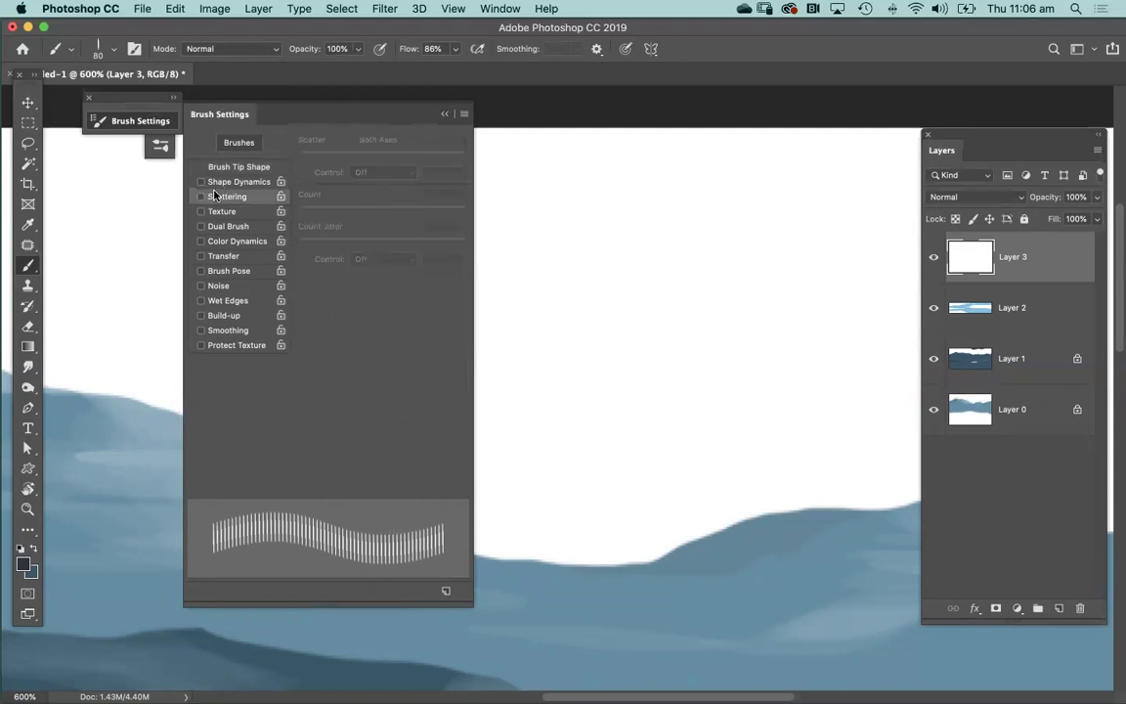
{"action": "left_click", "coordinate": [212, 165]}
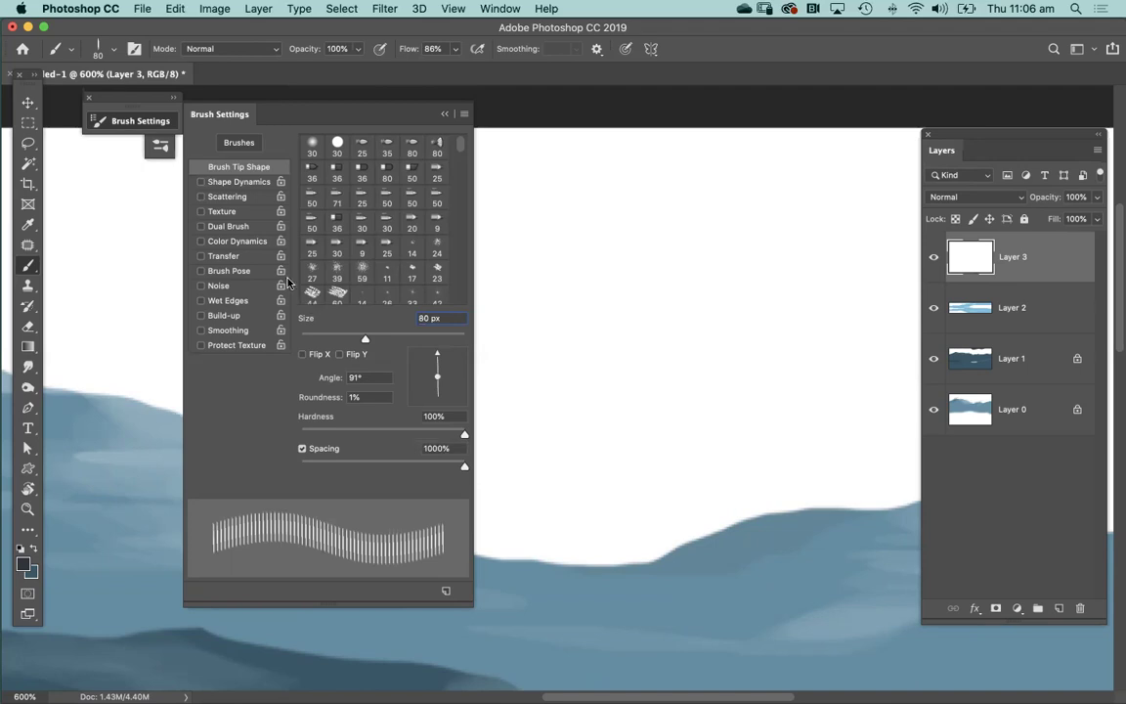
- Enable the brush's Shape Dynamics with a size jitter of 86% and an angle jitter of 5%
{"action": "left_click", "coordinate": [240, 184]}
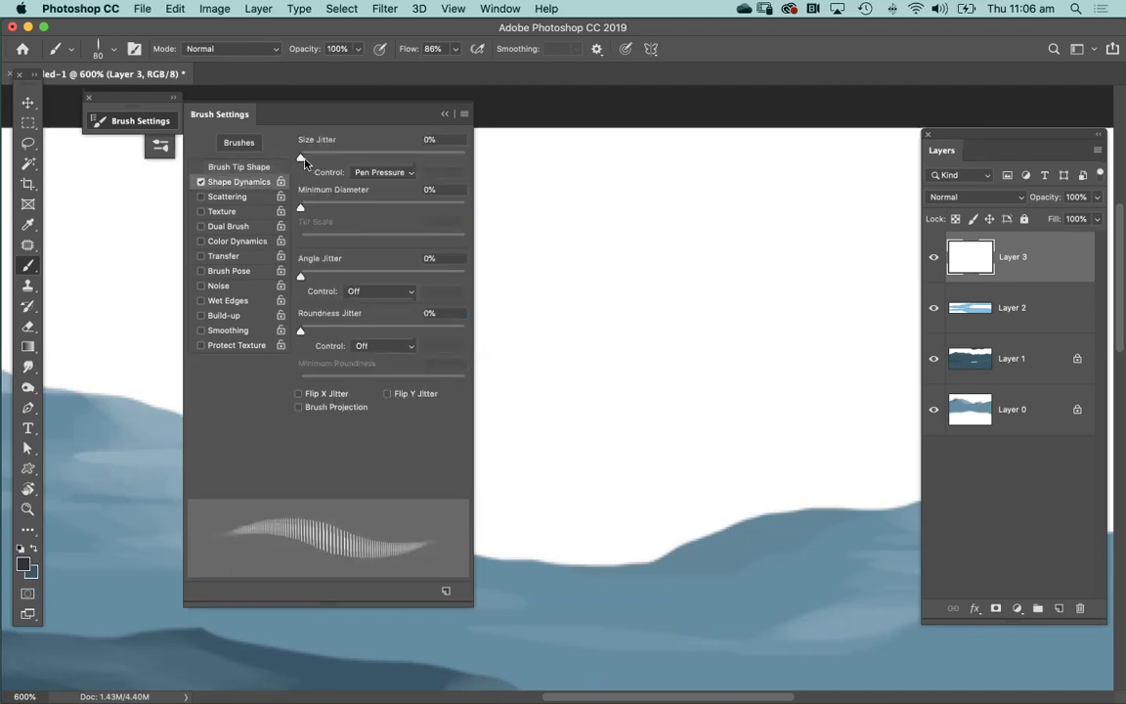
{"action": "left_click_drag", "start_coordinate": [317, 159], "coordinate": [439, 158]}
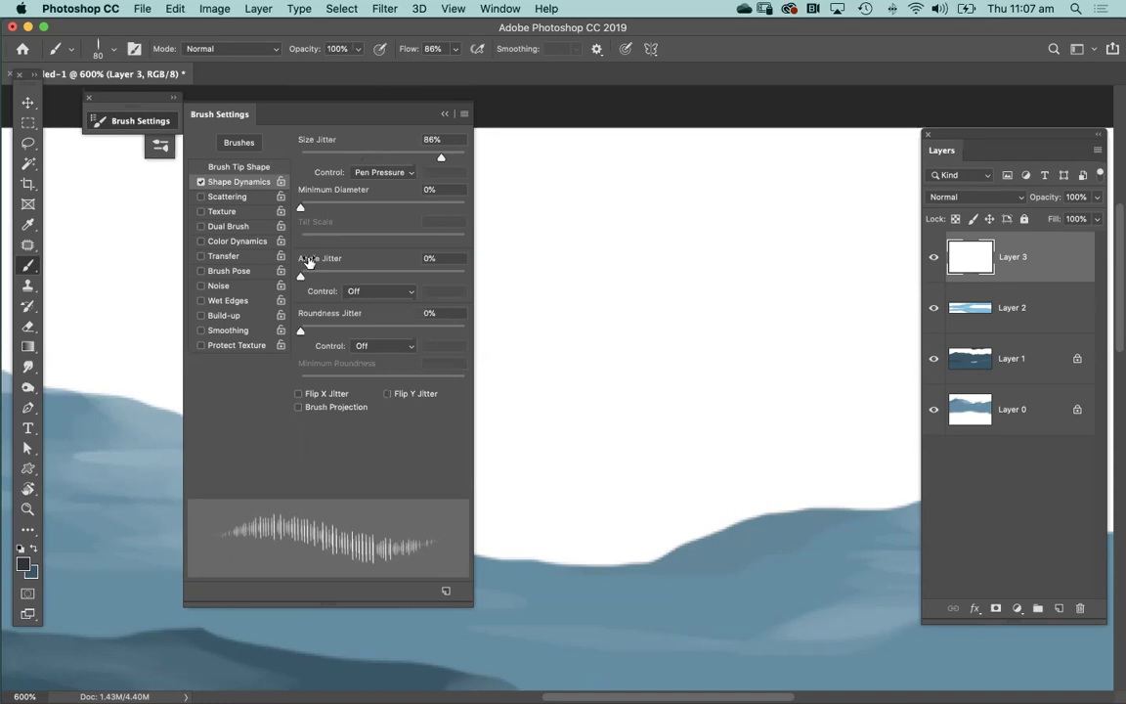
{"action": "mouse_move", "coordinate": [300, 277]}
{"action": "left_mouse_down"}
{"action": "mouse_move", "coordinate": [350, 279]}
{"action": "mouse_move", "coordinate": [272, 296]}
{"action": "left_mouse_up"}
{"action": "left_click_drag", "start_coordinate": [297, 293], "coordinate": [309, 293]}
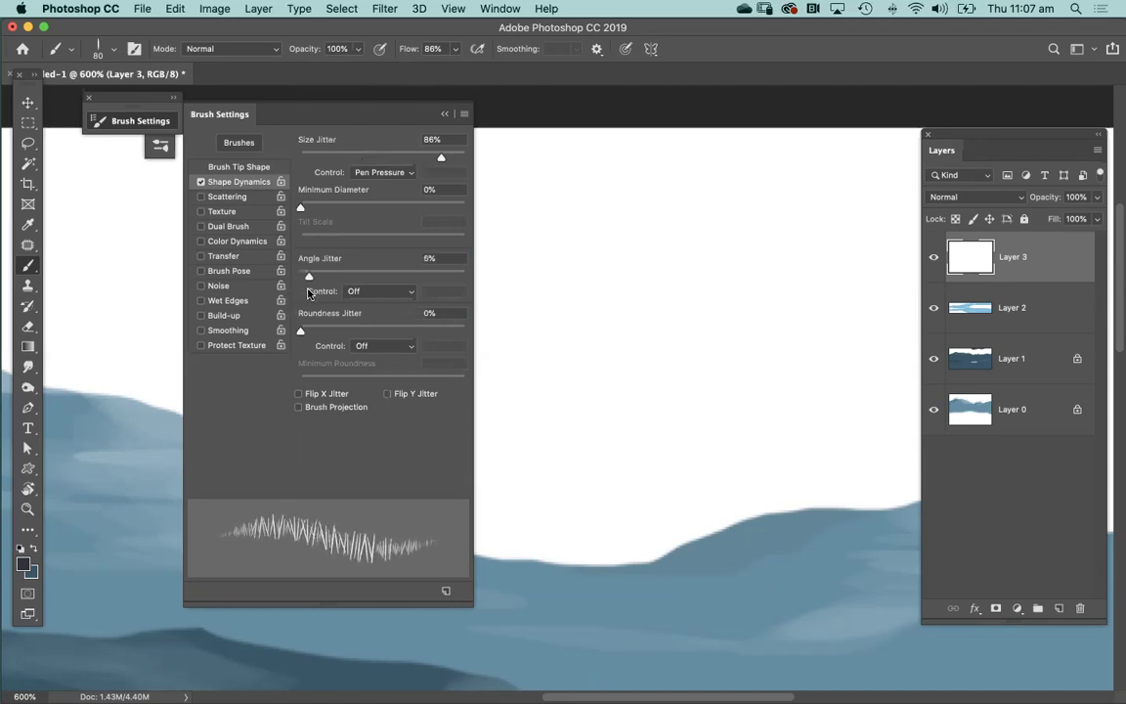
- Enable Scattering with a scatter of 33% and reduce the brush tip size to 37 px
{"action": "left_click", "coordinate": [238, 197]}
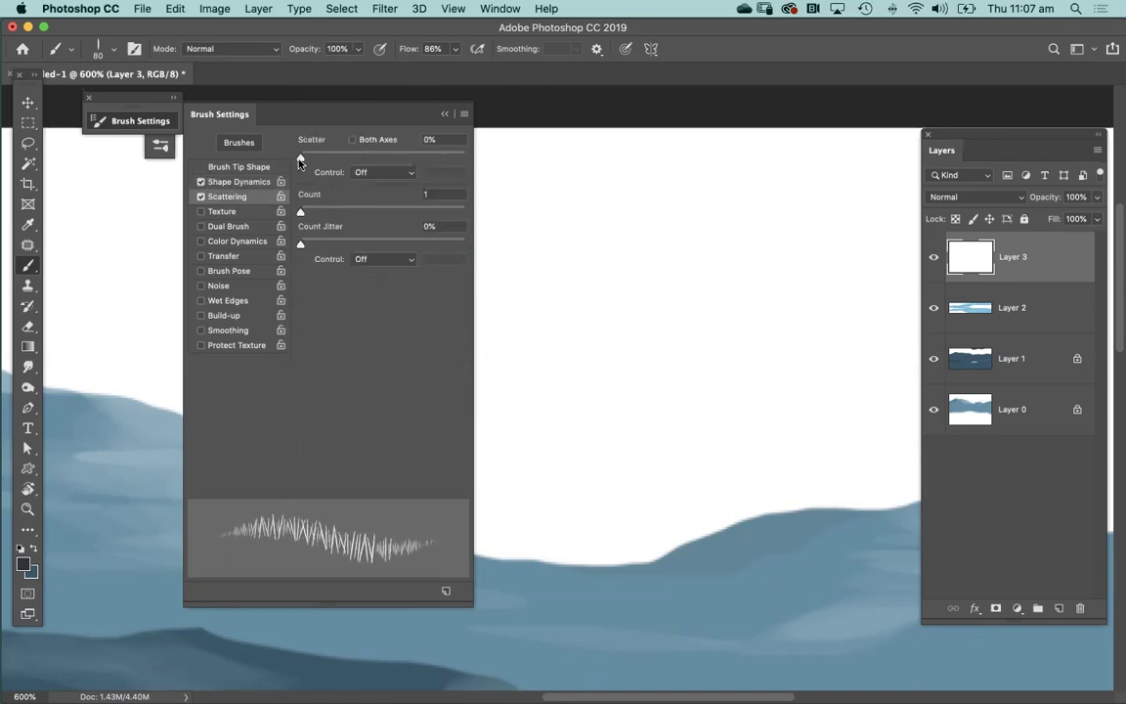
{"action": "mouse_move", "coordinate": [303, 161]}
{"action": "left_mouse_down"}
{"action": "mouse_move", "coordinate": [359, 159]}
{"action": "mouse_move", "coordinate": [306, 180]}
{"action": "left_mouse_up"}
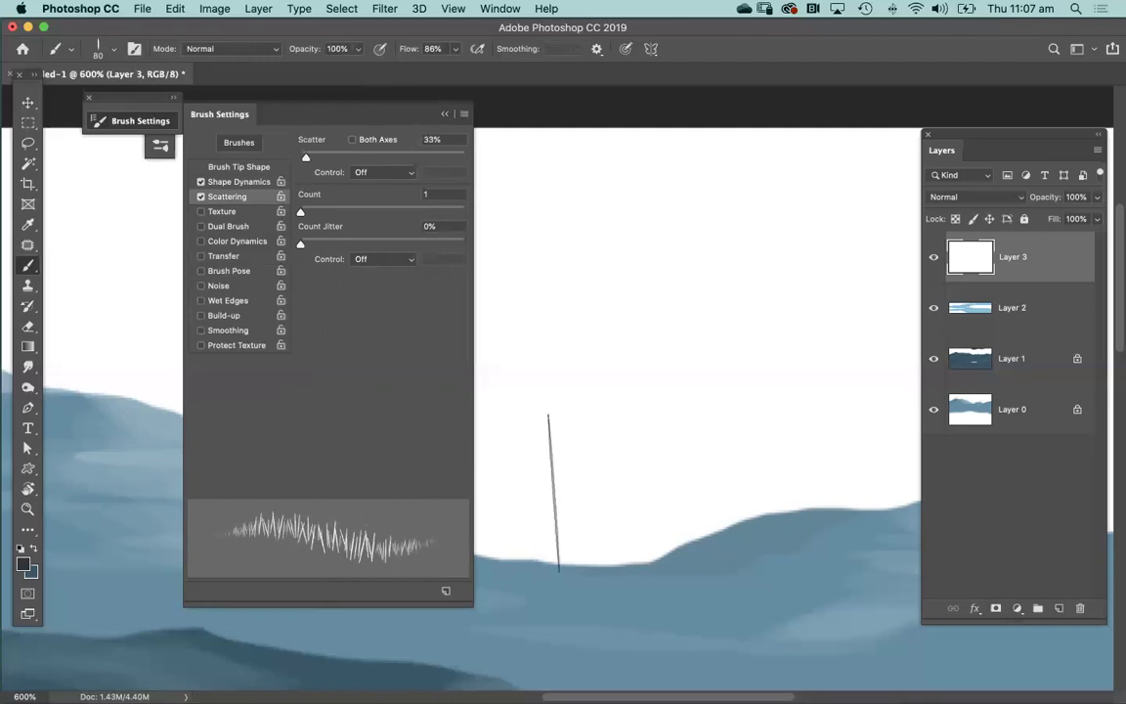
{"action": "left_click", "coordinate": [232, 168]}
{"action": "left_click_drag", "start_coordinate": [365, 342], "coordinate": [329, 340]}
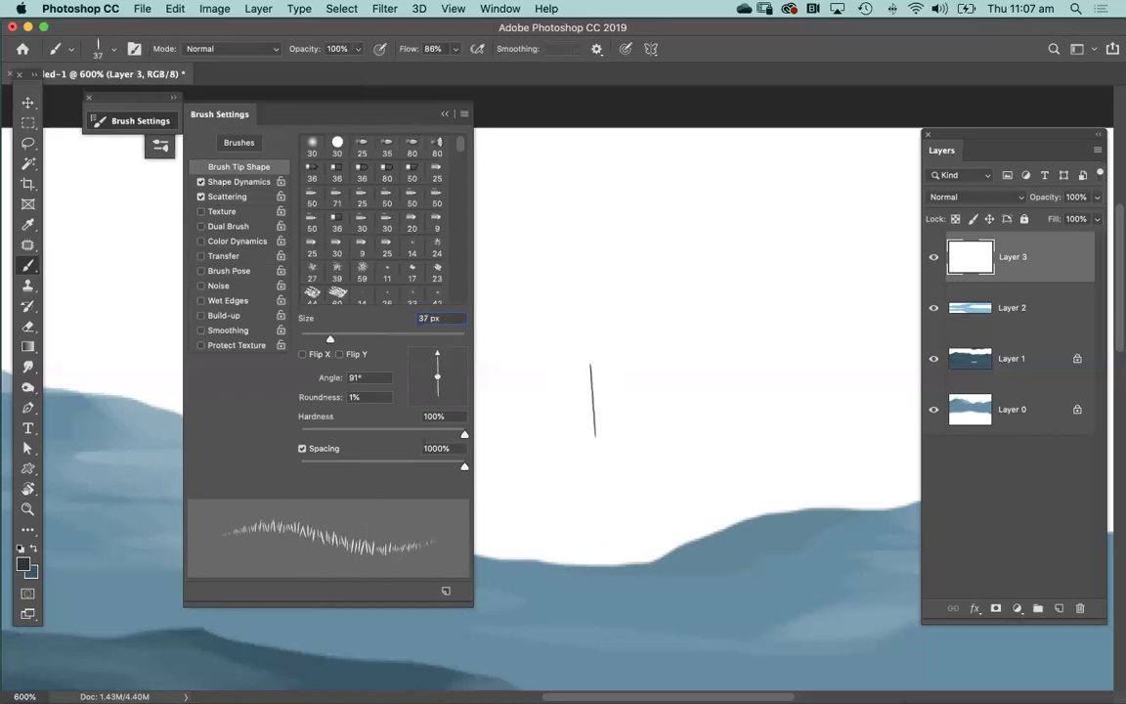
- Collapse the brush settings, try a stroke with the scattered brush over the painting, and undo it
{"action": "key", "text": "super+minus"}
{"action": "key", "text": "super+minus"}
{"action": "key", "text": "super+minus"}
{"action": "key", "text": "super+minus"}
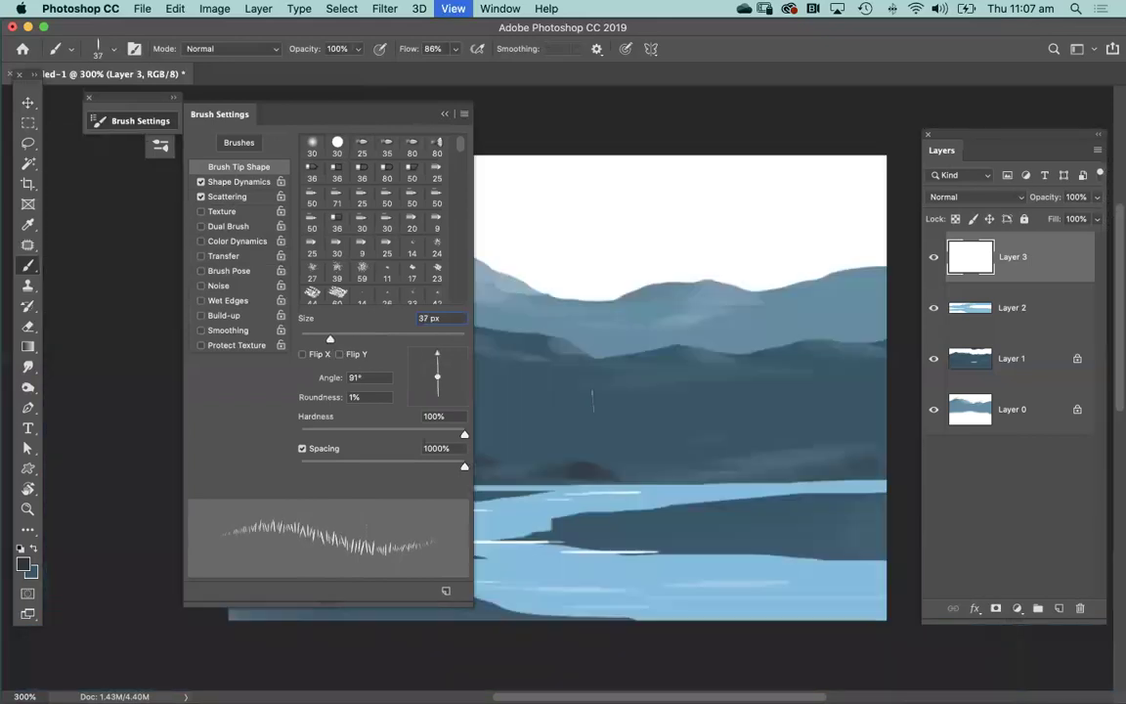
{"action": "left_click", "coordinate": [454, 115]}
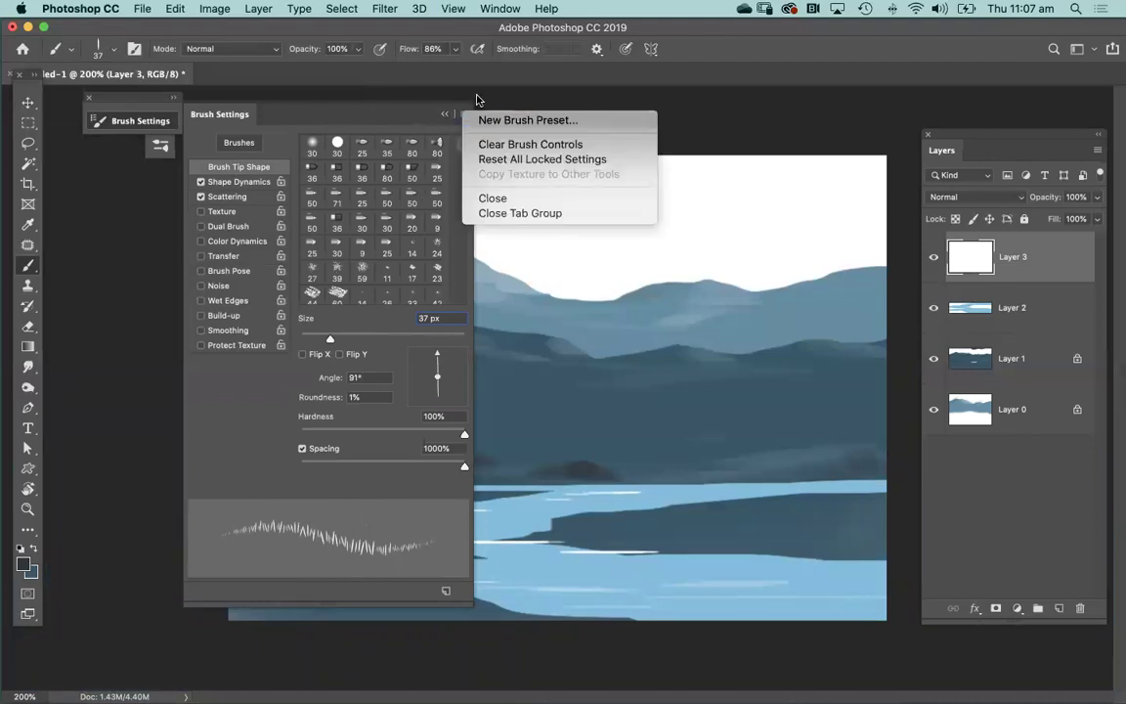
{"action": "left_click", "coordinate": [447, 117]}
{"action": "left_click", "coordinate": [445, 114]}
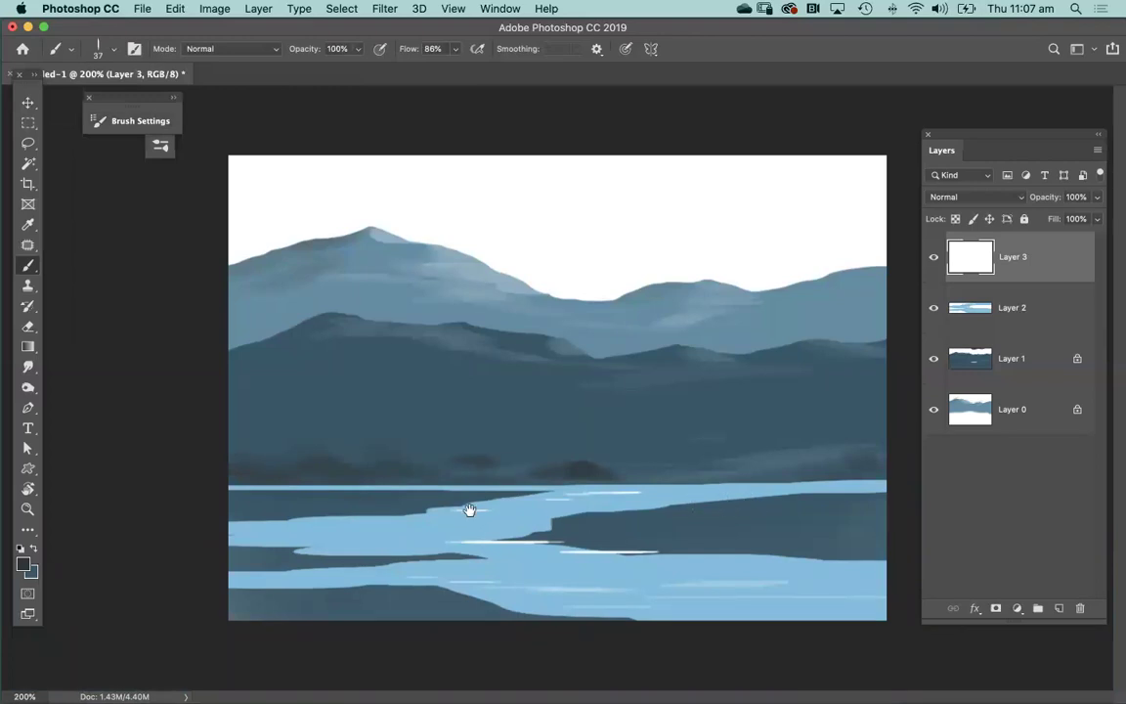
{"action": "key", "text": "super+equal"}
{"action": "mouse_move", "coordinate": [436, 370]}
{"action": "left_mouse_down"}
{"action": "mouse_move", "coordinate": [456, 328]}
{"action": "mouse_move", "coordinate": [495, 318]}
{"action": "left_mouse_up"}
{"action": "key", "text": "super+z"}
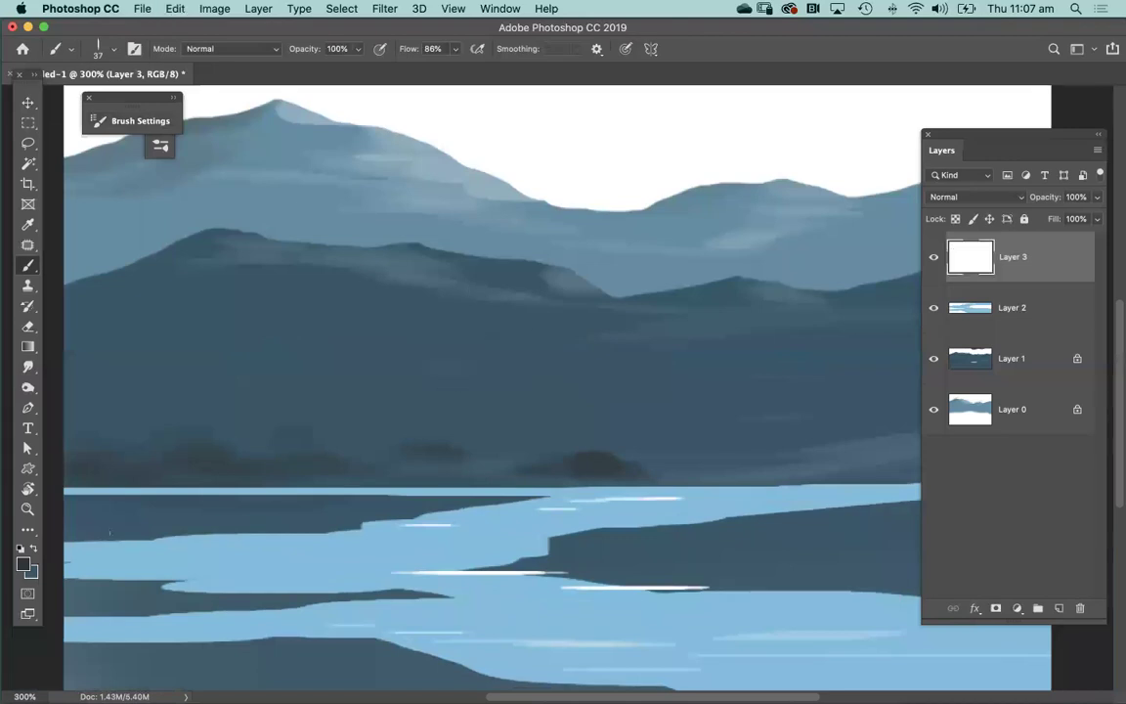
- Enable Color Dynamics for the vertical brush and collapse the brush settings
{"action": "left_click", "coordinate": [134, 51]}
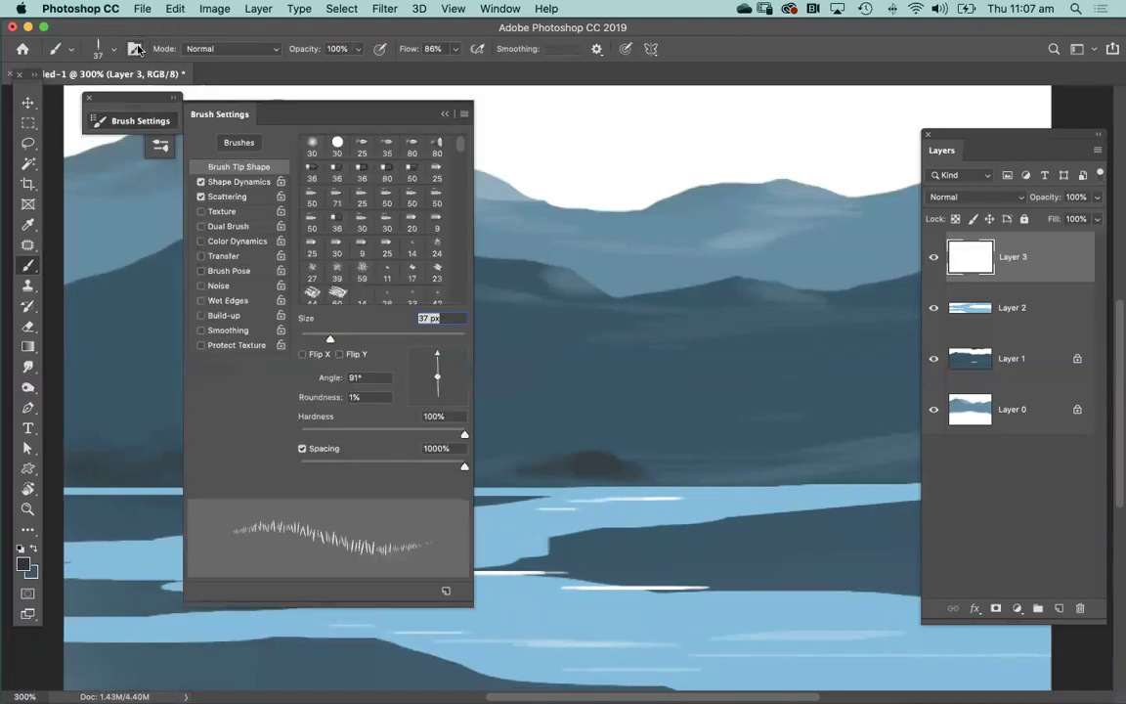
{"action": "left_click", "coordinate": [240, 241]}
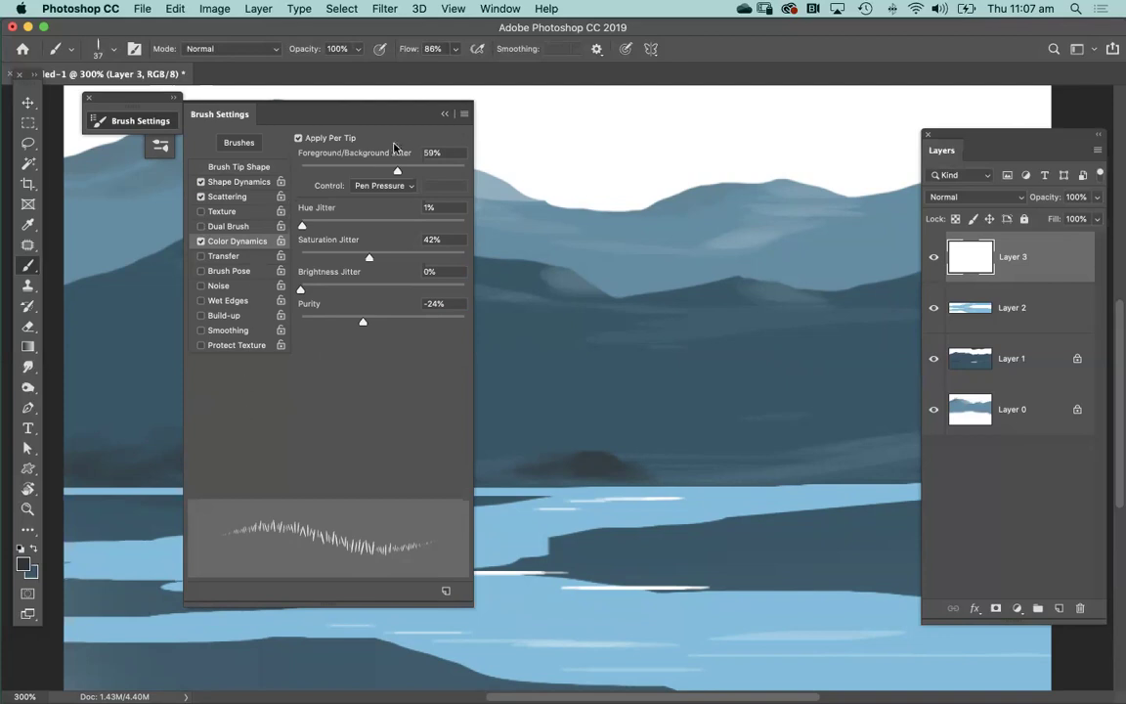
{"action": "left_click", "coordinate": [444, 117]}
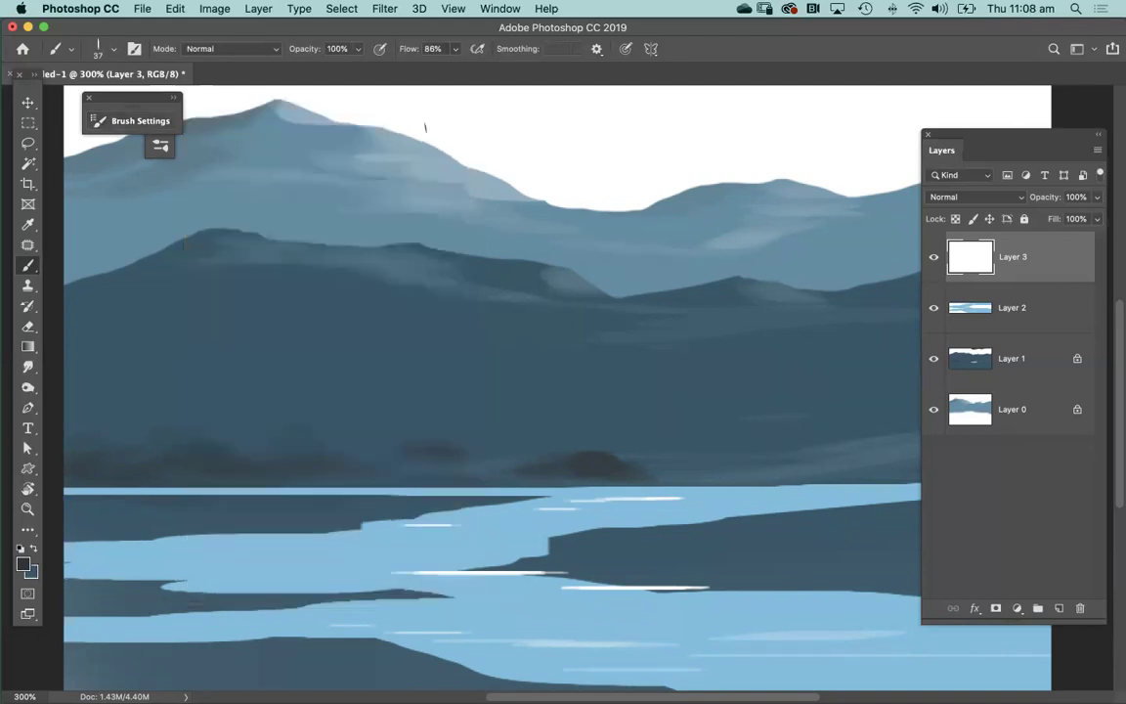
- Set the background color to a muted green, #456b55, and return to the Brush tool
{"action": "left_click", "coordinate": [32, 577]}
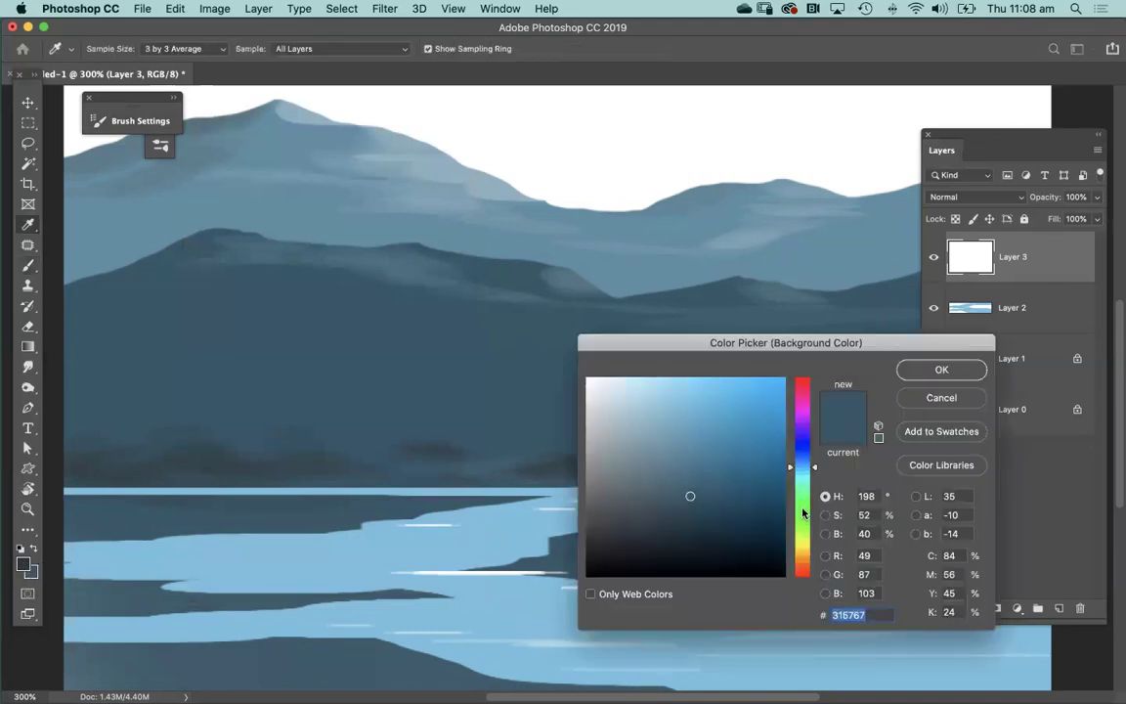
{"action": "left_click_drag", "start_coordinate": [804, 503], "coordinate": [792, 494]}
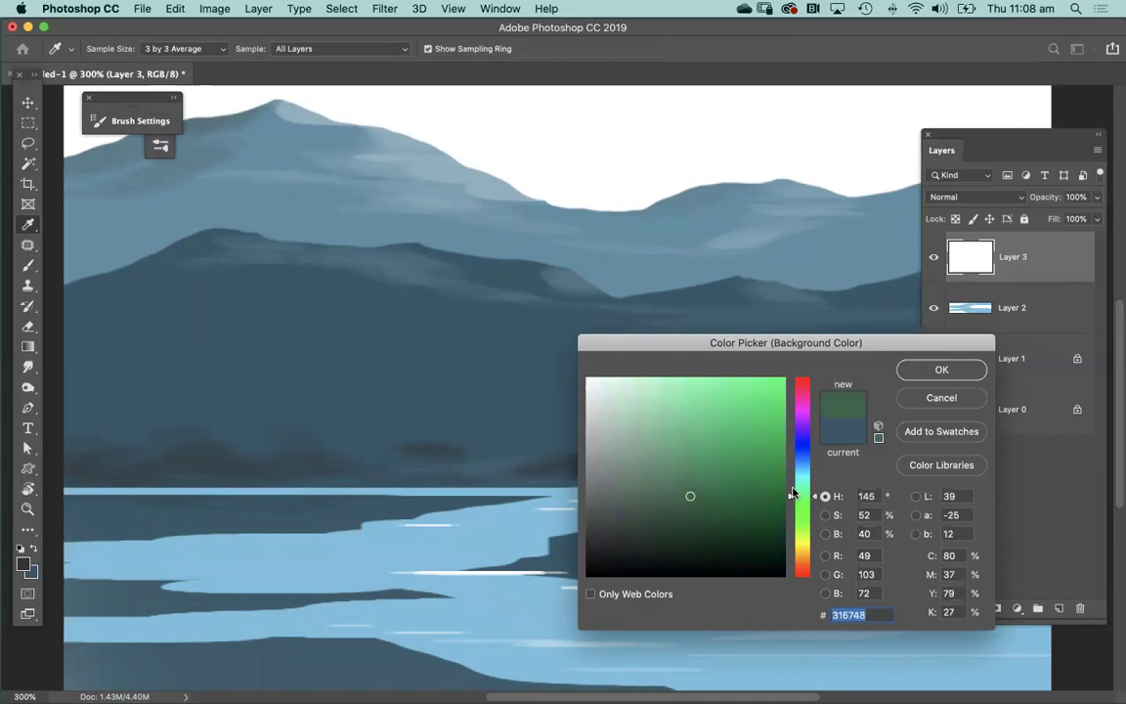
{"action": "left_click_drag", "start_coordinate": [690, 497], "coordinate": [657, 493]}
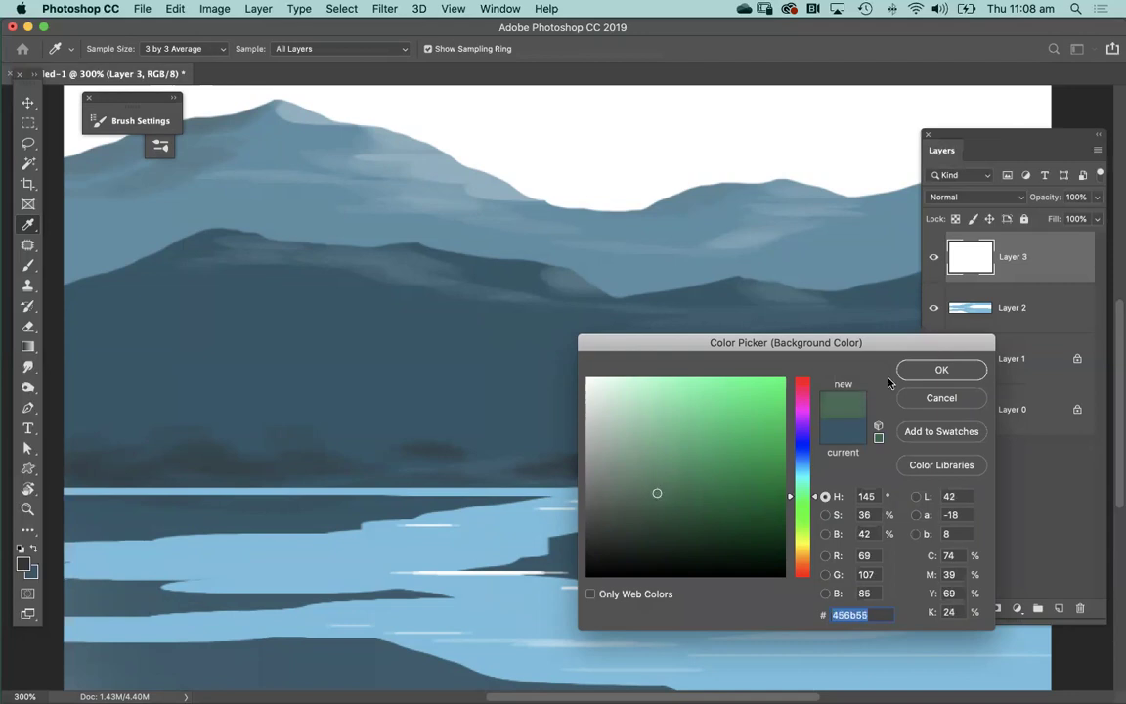
{"action": "key", "text": "Return"}
{"action": "key", "text": "b"}
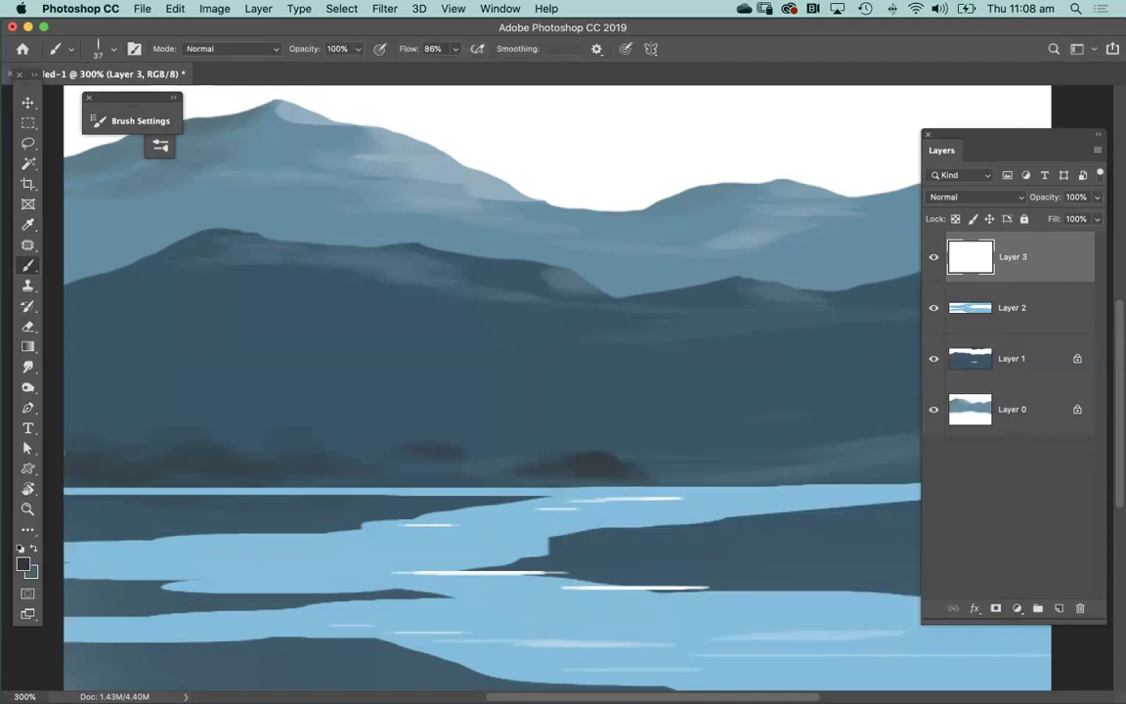
- Paint reeds along the upper edge of the right riverbank and set the Color Dynamics purity to -69%
{"action": "left_click", "coordinate": [132, 49]}
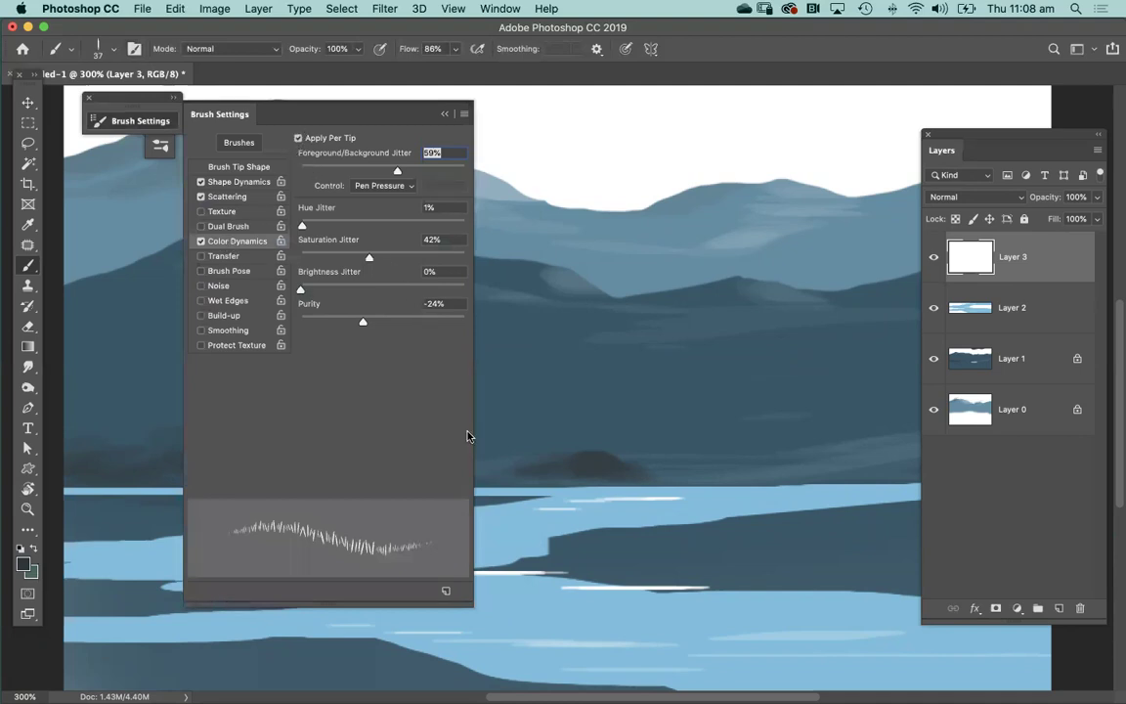
{"action": "mouse_move", "coordinate": [723, 518]}
{"action": "left_mouse_down"}
{"action": "mouse_move", "coordinate": [827, 503]}
{"action": "mouse_move", "coordinate": [809, 507]}
{"action": "left_mouse_up"}
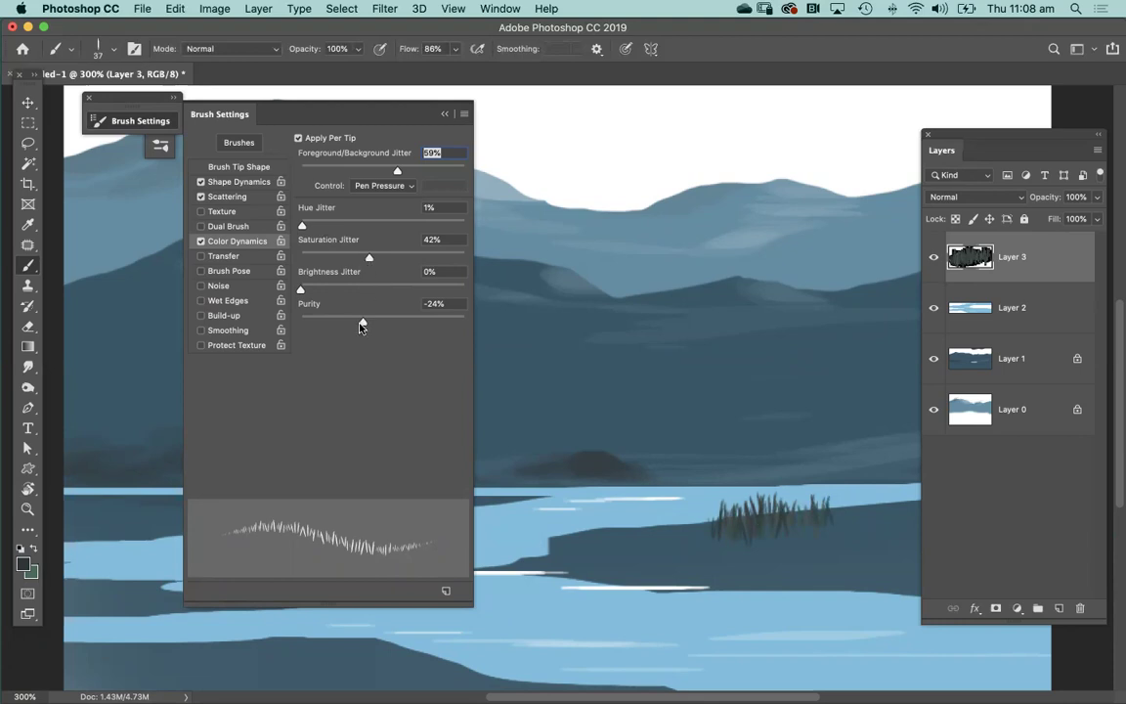
{"action": "left_click_drag", "start_coordinate": [718, 528], "coordinate": [702, 529]}
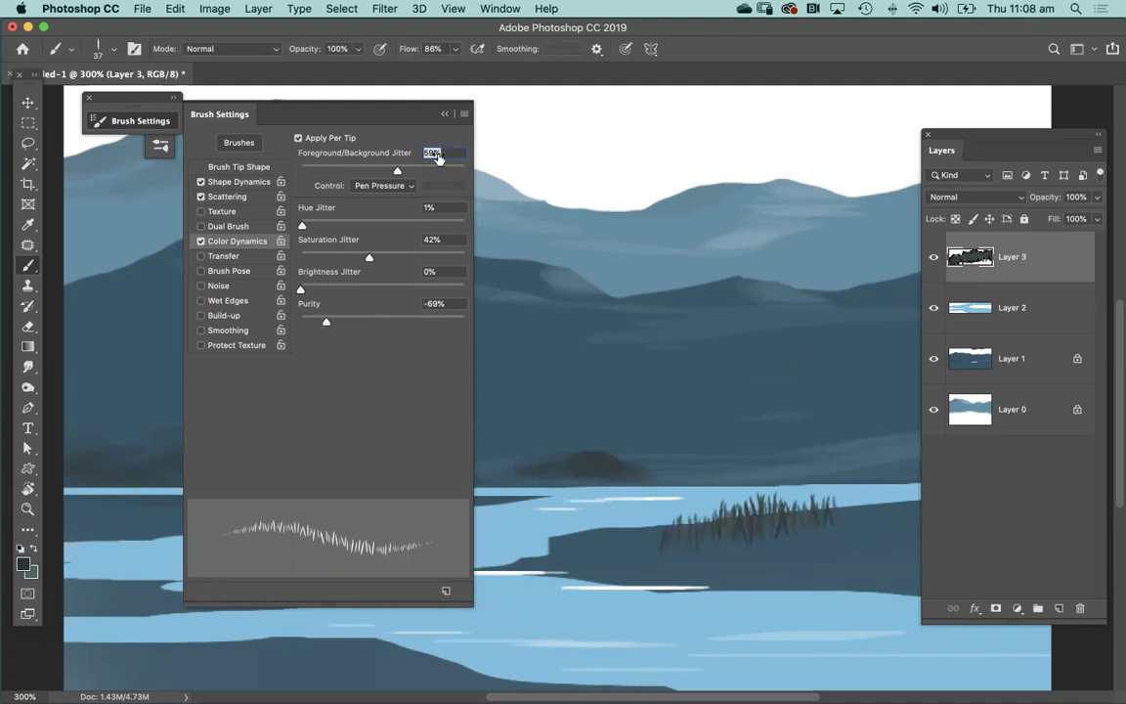
- Hide the panels and paint reeds on the middle-left bank and across the lower-left foreground bank
{"action": "key", "text": "super+minus"}
{"action": "key", "text": "Tab"}
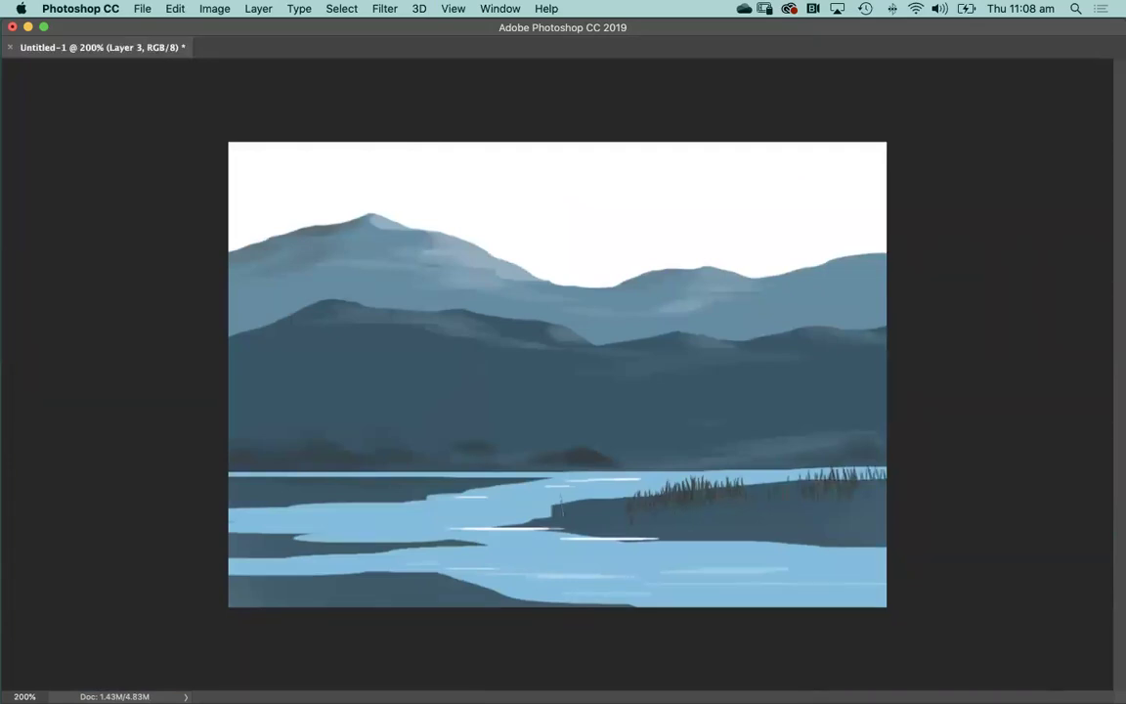
{"action": "mouse_move", "coordinate": [241, 544]}
{"action": "left_mouse_down"}
{"action": "mouse_move", "coordinate": [239, 520]}
{"action": "mouse_move", "coordinate": [268, 530]}
{"action": "left_mouse_up"}
{"action": "left_click_drag", "start_coordinate": [279, 587], "coordinate": [265, 562]}
{"action": "left_click_drag", "start_coordinate": [254, 587], "coordinate": [253, 560]}
{"action": "mouse_move", "coordinate": [240, 585]}
{"action": "left_mouse_down"}
{"action": "mouse_move", "coordinate": [235, 561]}
{"action": "mouse_move", "coordinate": [259, 565]}
{"action": "left_mouse_up"}
{"action": "mouse_move", "coordinate": [293, 589]}
{"action": "left_mouse_down"}
{"action": "mouse_move", "coordinate": [292, 570]}
{"action": "mouse_move", "coordinate": [345, 574]}
{"action": "left_mouse_up"}
{"action": "mouse_move", "coordinate": [284, 591]}
{"action": "left_mouse_down"}
{"action": "mouse_move", "coordinate": [281, 567]}
{"action": "mouse_move", "coordinate": [304, 567]}
{"action": "left_mouse_up"}
{"action": "left_click_drag", "start_coordinate": [322, 590], "coordinate": [320, 568]}
{"action": "left_click_drag", "start_coordinate": [341, 590], "coordinate": [338, 567]}
{"action": "left_click_drag", "start_coordinate": [360, 590], "coordinate": [358, 569]}
{"action": "left_click_drag", "start_coordinate": [378, 590], "coordinate": [376, 572]}
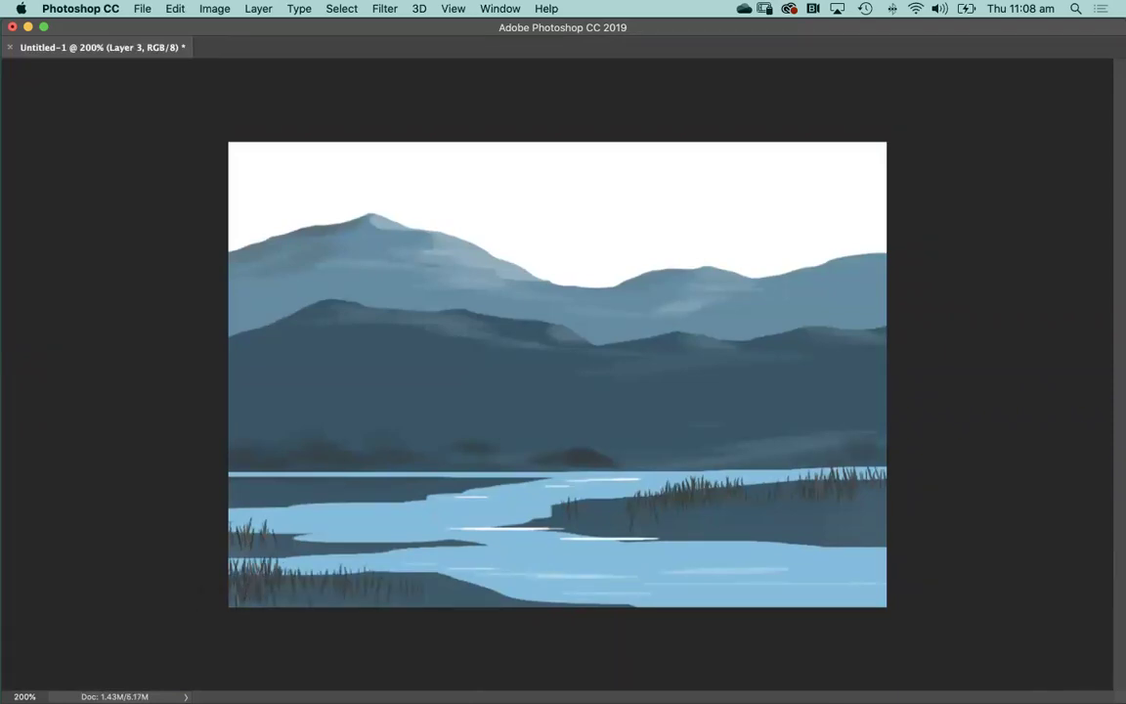
- Fill the right riverbank with dense reeds from its pointed tip to the canvas edge
{"action": "left_click_drag", "start_coordinate": [747, 480], "coordinate": [890, 486]}
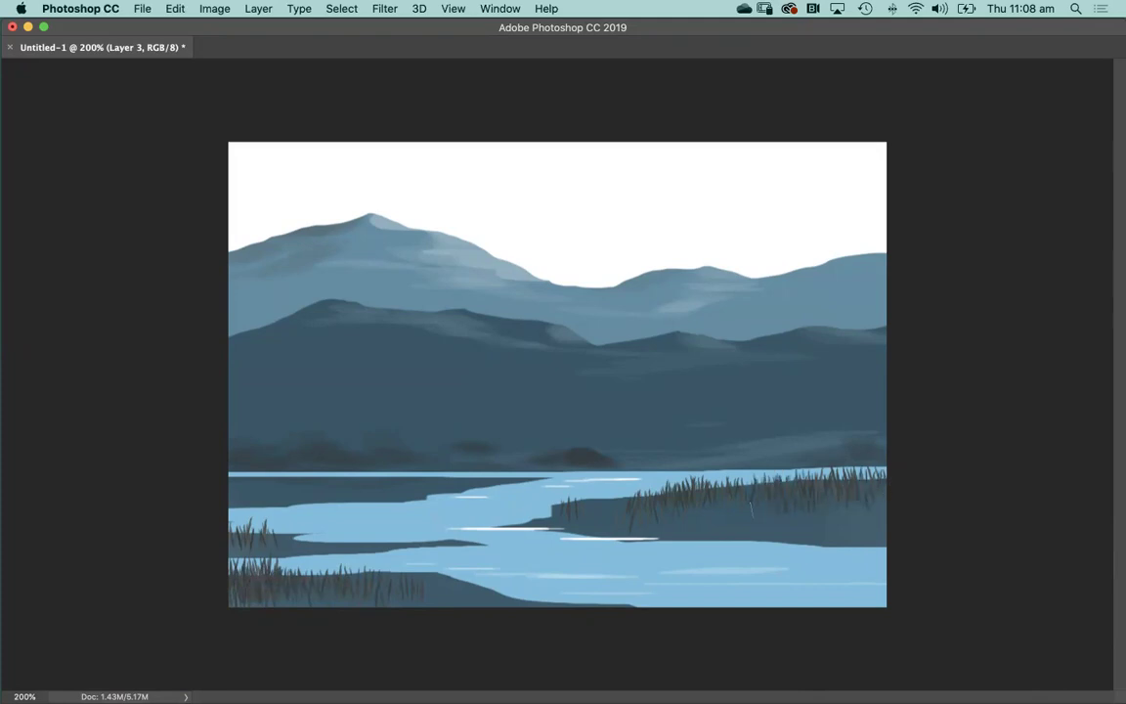
{"action": "mouse_move", "coordinate": [622, 501]}
{"action": "left_mouse_down"}
{"action": "mouse_move", "coordinate": [625, 480]}
{"action": "mouse_move", "coordinate": [607, 485]}
{"action": "left_mouse_up"}
{"action": "mouse_move", "coordinate": [530, 529]}
{"action": "left_mouse_down"}
{"action": "mouse_move", "coordinate": [525, 503]}
{"action": "mouse_move", "coordinate": [544, 506]}
{"action": "left_mouse_up"}
{"action": "left_click_drag", "start_coordinate": [545, 525], "coordinate": [550, 505]}
{"action": "left_click_drag", "start_coordinate": [769, 513], "coordinate": [768, 501]}
{"action": "mouse_move", "coordinate": [785, 521]}
{"action": "left_mouse_down"}
{"action": "mouse_move", "coordinate": [778, 503]}
{"action": "mouse_move", "coordinate": [835, 473]}
{"action": "left_mouse_up"}
{"action": "mouse_move", "coordinate": [853, 488]}
{"action": "left_mouse_down"}
{"action": "mouse_move", "coordinate": [857, 471]}
{"action": "mouse_move", "coordinate": [876, 469]}
{"action": "left_mouse_up"}
{"action": "mouse_move", "coordinate": [849, 488]}
{"action": "left_mouse_down"}
{"action": "mouse_move", "coordinate": [845, 471]}
{"action": "mouse_move", "coordinate": [884, 485]}
{"action": "left_mouse_up"}
{"action": "left_click_drag", "start_coordinate": [870, 529], "coordinate": [868, 510]}
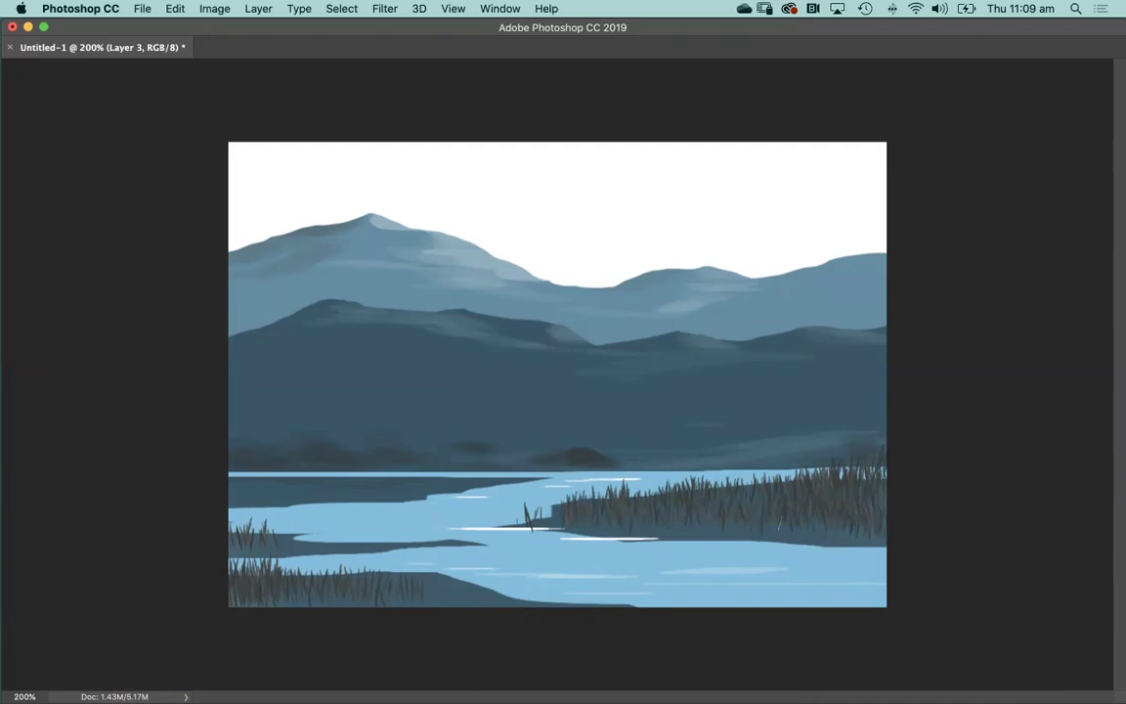
- Add more reeds to the middle-left bank and the far left bank
{"action": "left_click_drag", "start_coordinate": [231, 530], "coordinate": [252, 511]}
{"action": "mouse_move", "coordinate": [262, 528]}
{"action": "left_mouse_down"}
{"action": "mouse_move", "coordinate": [265, 513]}
{"action": "mouse_move", "coordinate": [301, 510]}
{"action": "left_mouse_up"}
{"action": "left_click_drag", "start_coordinate": [319, 533], "coordinate": [323, 509]}
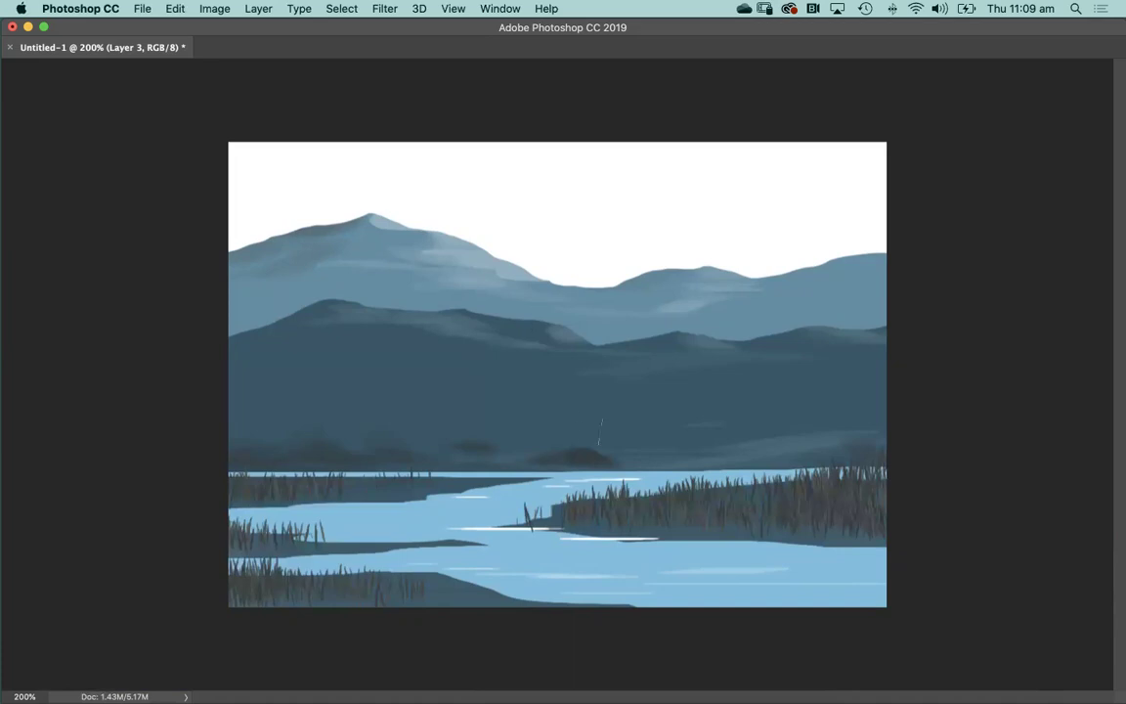
{"action": "key", "text": "Tab"}
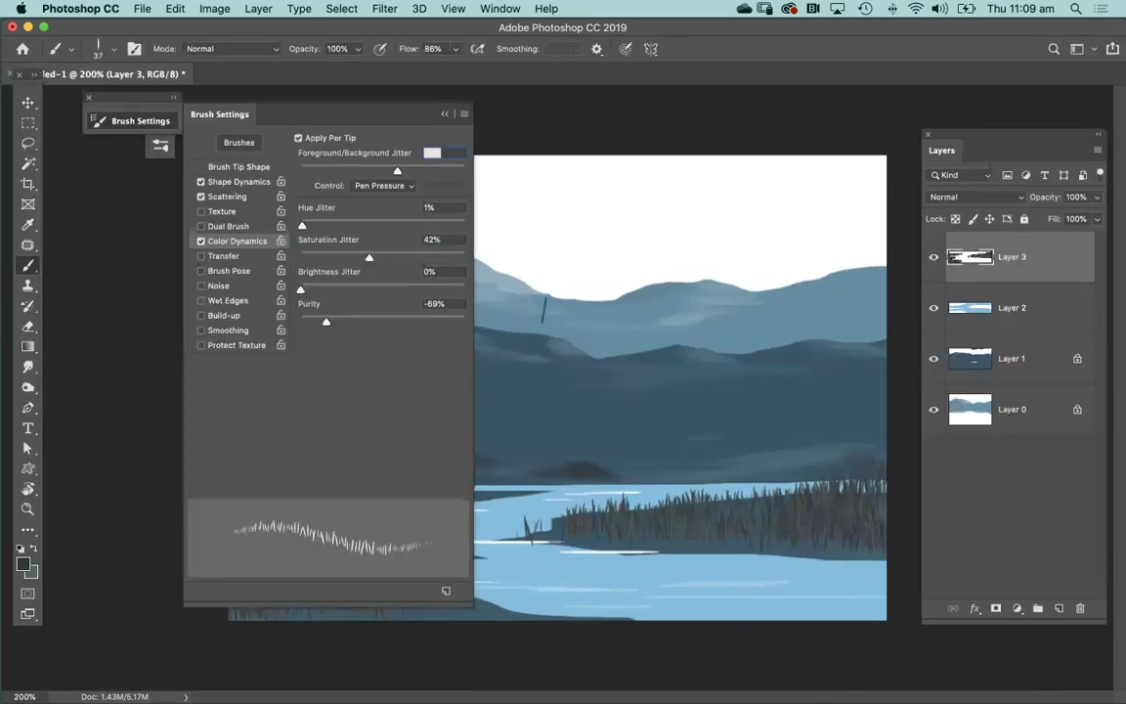
{"action": "key", "text": "Tab"}
{"action": "left_click", "coordinate": [642, 480]}
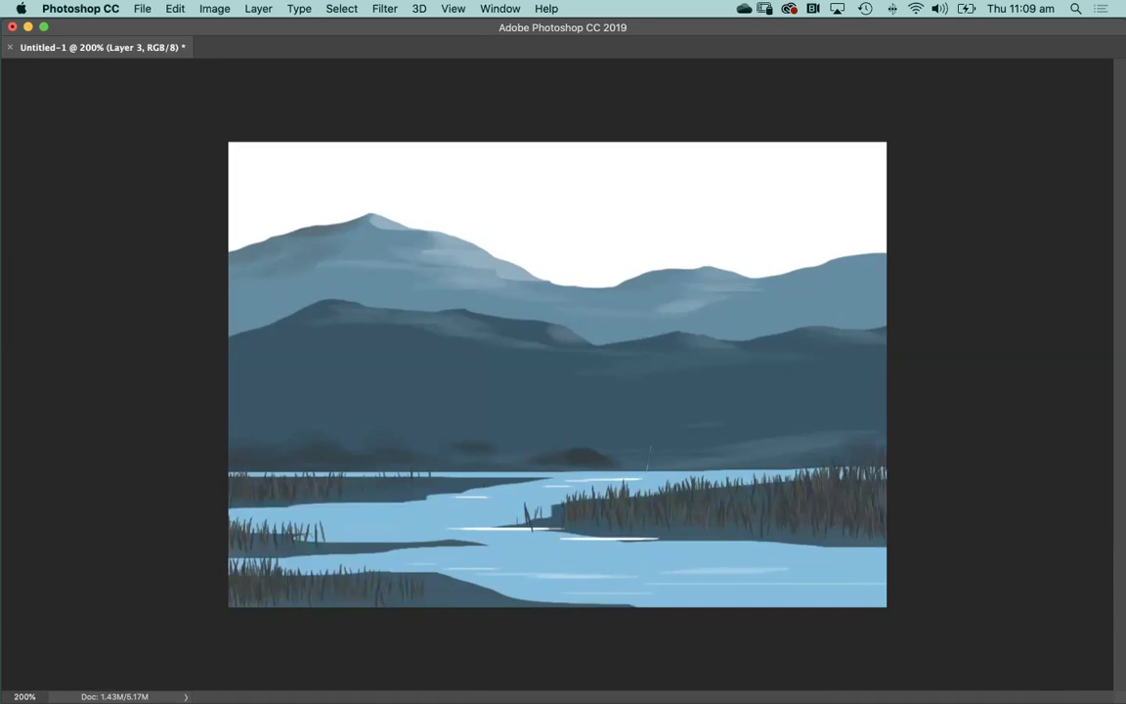
{"action": "key", "text": "Tab"}
{"action": "key", "text": "Tab"}
- Create a new 297 x 210 mm landscape RGB document at 72 ppi with a white background and show the panels
{"action": "key", "text": "super+n"}
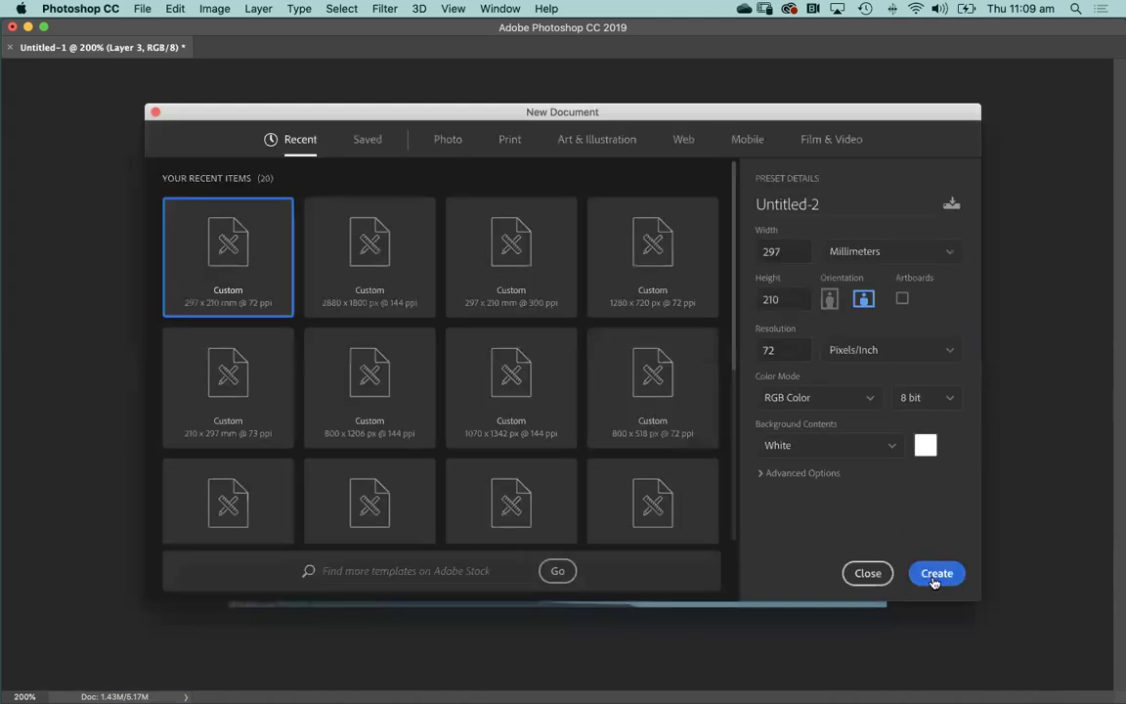
{"action": "key", "text": "Return"}
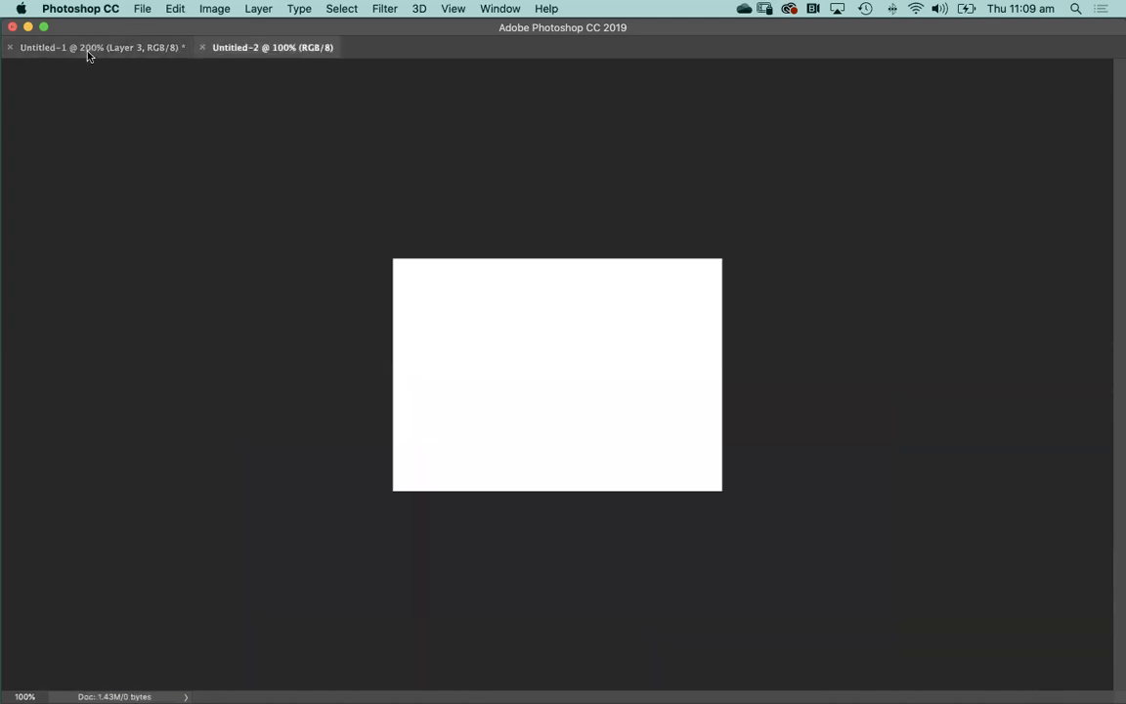
{"action": "key", "text": "Tab"}
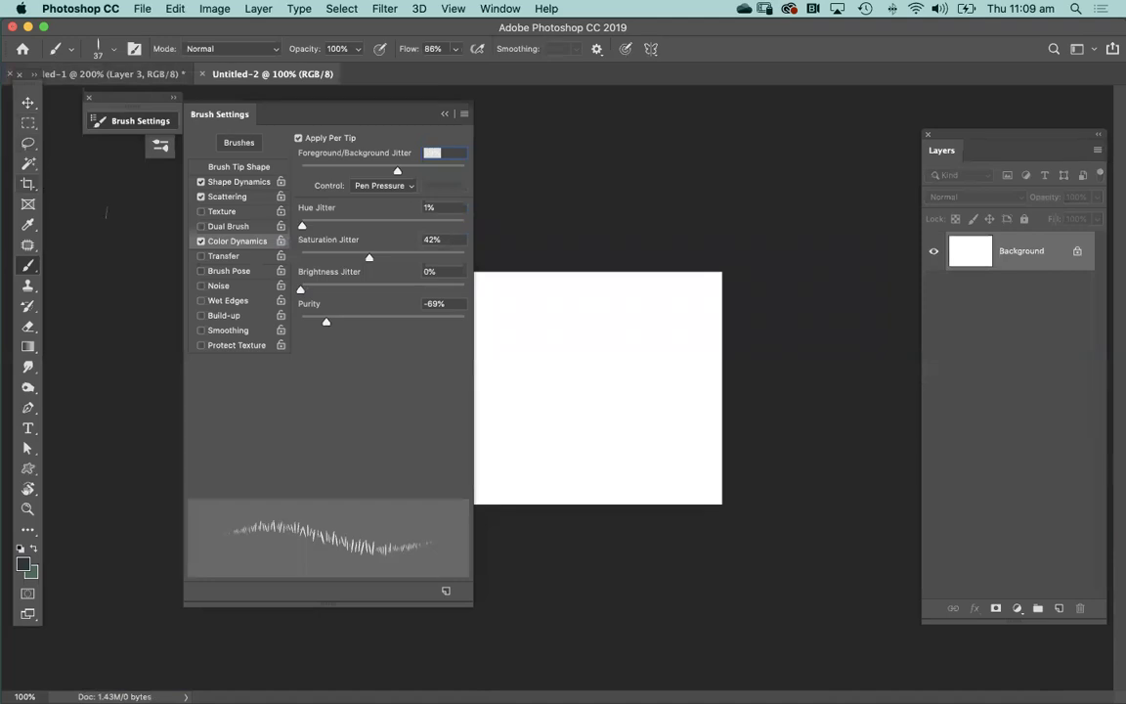
{"action": "left_click", "coordinate": [699, 228]}
- Choose the 30 px hard round brush, turn off Shape Dynamics, Scattering and Color Dynamics, and set its spacing to 1%
{"action": "left_click", "coordinate": [240, 167]}
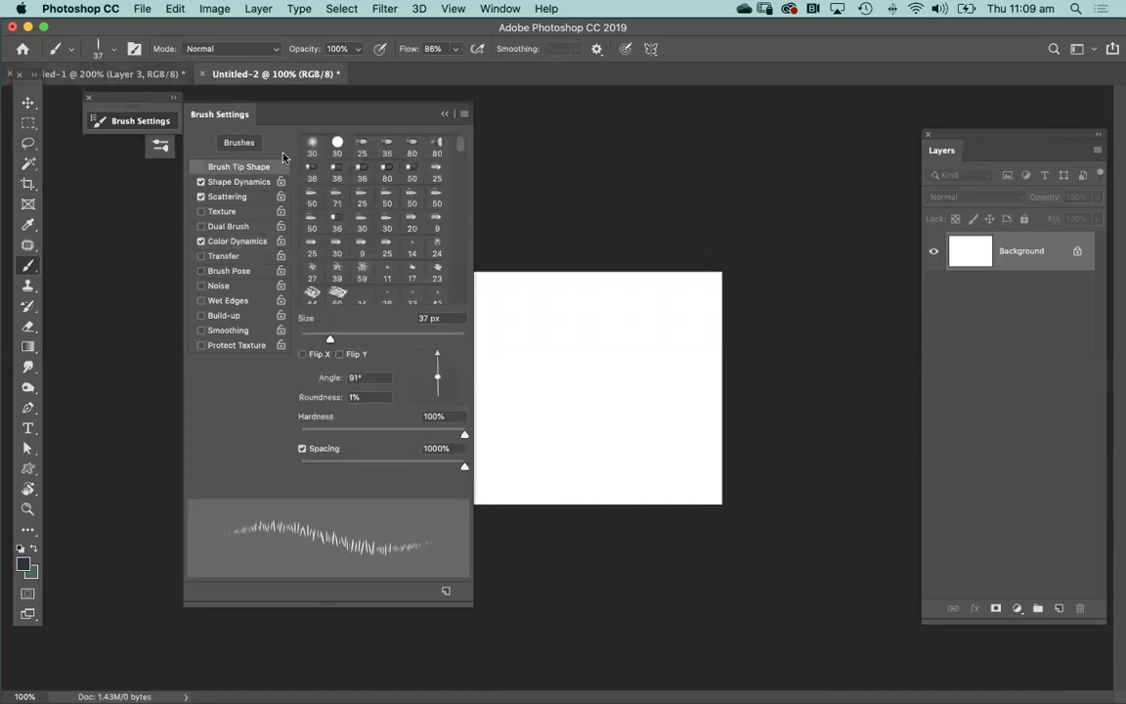
{"action": "left_click", "coordinate": [338, 144]}
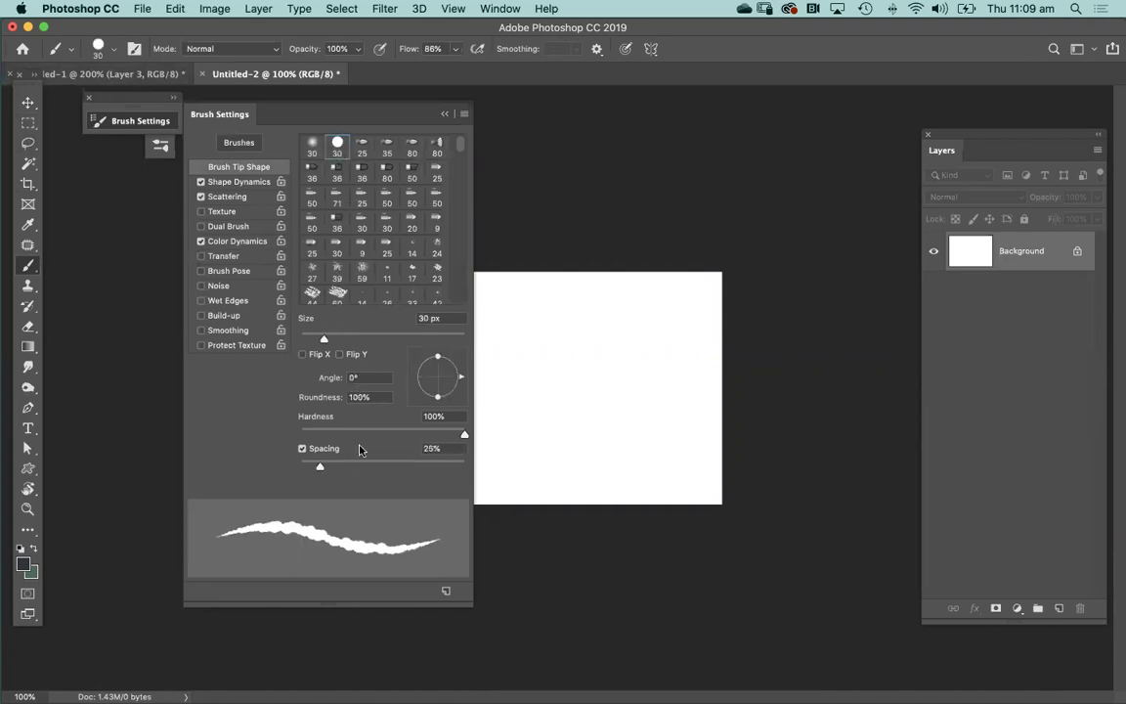
{"action": "left_click", "coordinate": [201, 182]}
{"action": "left_click", "coordinate": [201, 196]}
{"action": "left_click", "coordinate": [201, 241]}
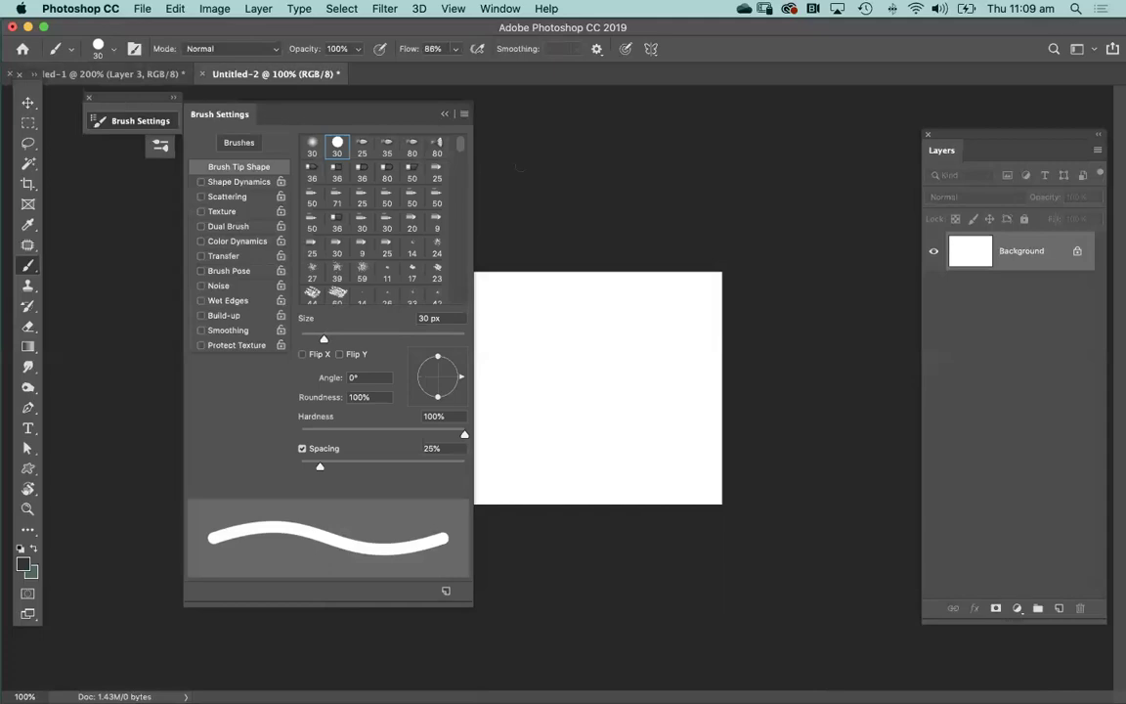
{"action": "left_click_drag", "start_coordinate": [320, 465], "coordinate": [300, 466]}
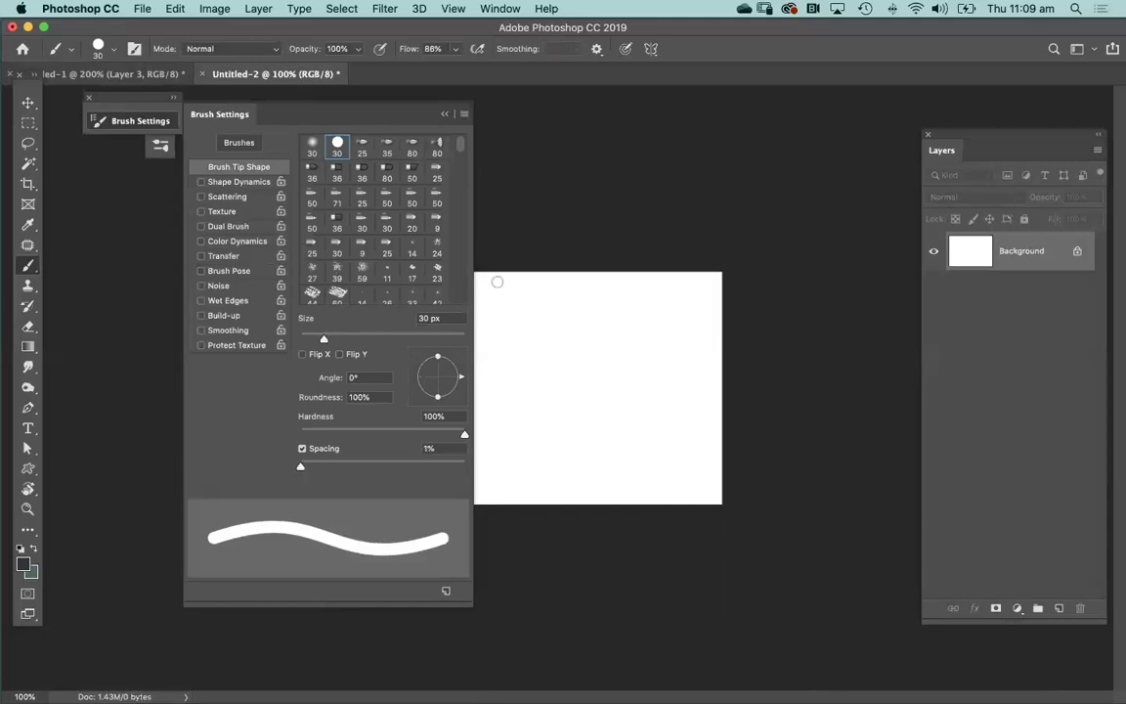
- Collapse the brush settings and undo the test stroke on the blank canvas
{"action": "left_click_drag", "start_coordinate": [573, 224], "coordinate": [595, 423]}
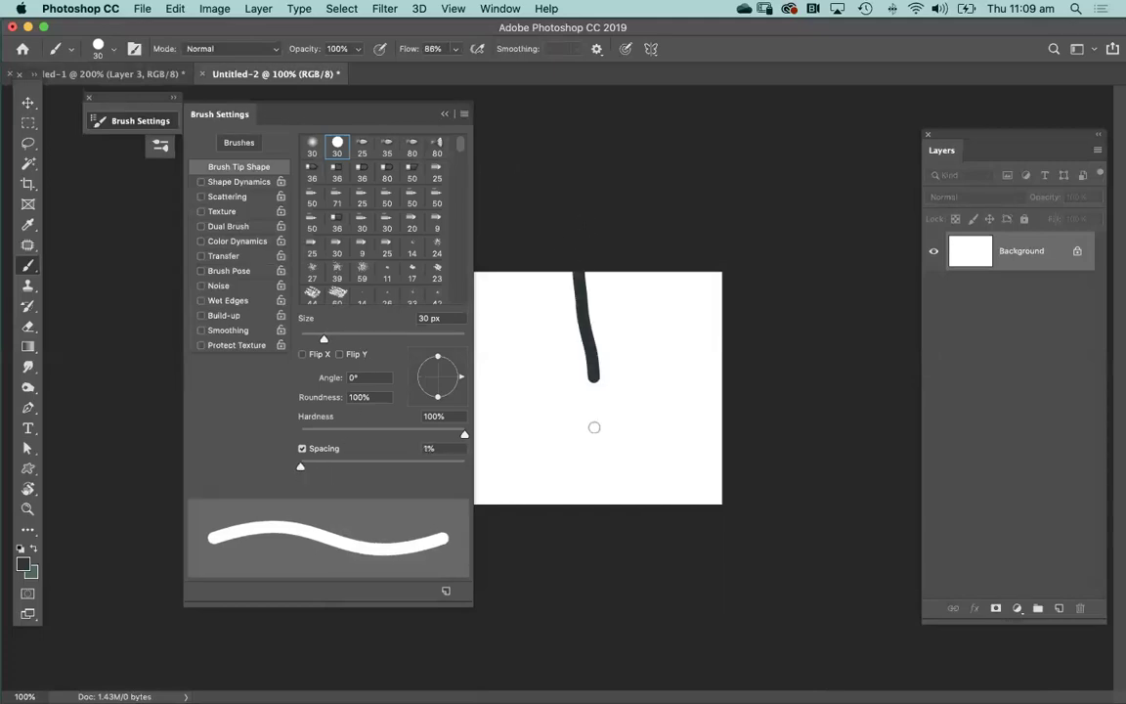
{"action": "left_click", "coordinate": [445, 113]}
{"action": "key", "text": "super+z"}
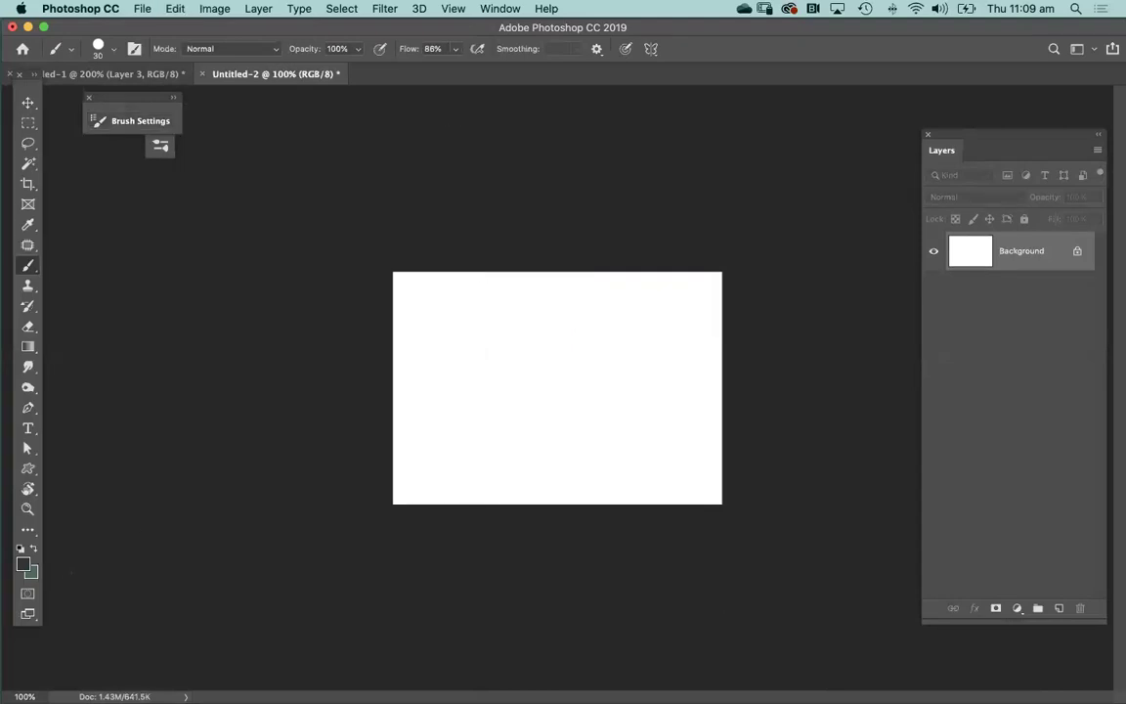
- Reset the foreground and background colors to black and white and reduce the brush size to 3 px
{"action": "left_click", "coordinate": [20, 548]}
{"action": "key", "text": "bracketleft"}
{"action": "key", "text": "bracketleft"}
{"action": "key", "text": "space"}
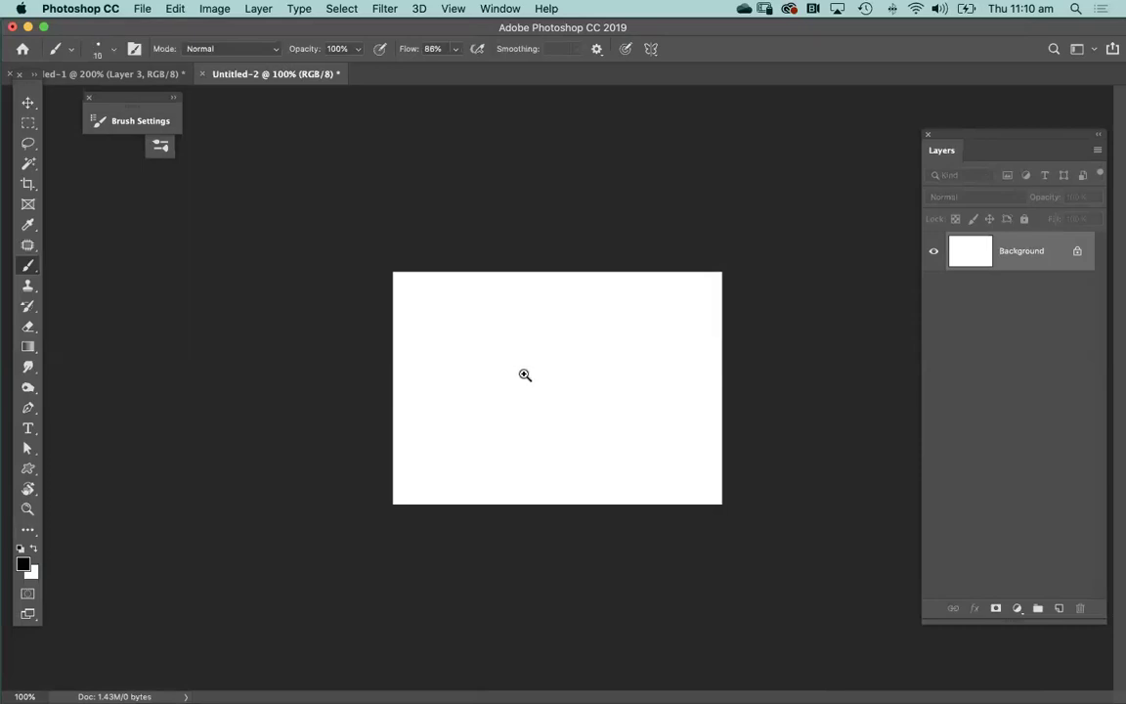
{"action": "left_click", "coordinate": [525, 372], "text": "super"}
{"action": "key", "text": "bracketleft"}
{"action": "key", "text": "bracketleft"}
{"action": "key", "text": "bracketleft"}
{"action": "key", "text": "bracketleft"}
{"action": "key", "text": "bracketleft"}
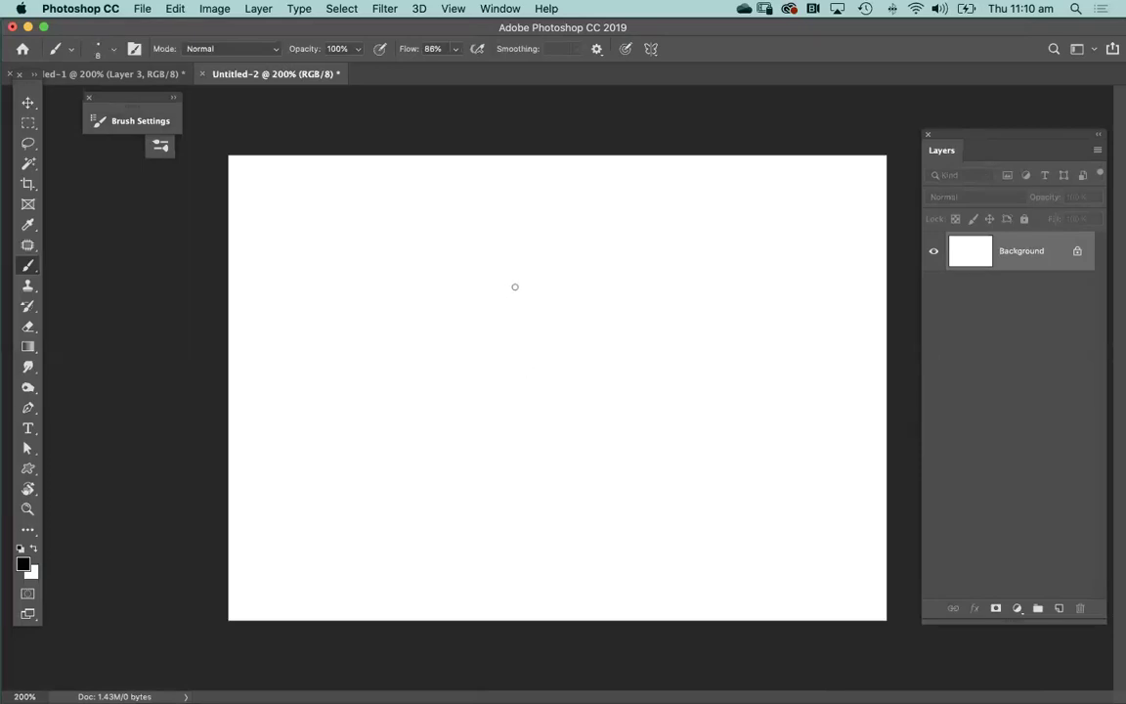
{"action": "left_click_drag", "start_coordinate": [515, 242], "coordinate": [515, 300]}
{"action": "key", "text": "super+z"}
{"action": "key", "text": "bracketleft"}
- Draw a narrow fir tree in black with a central trunk and dense, upward-slanting needle strokes on both sides
{"action": "mouse_move", "coordinate": [517, 242]}
{"action": "left_mouse_down"}
{"action": "mouse_move", "coordinate": [517, 282]}
{"action": "mouse_move", "coordinate": [514, 252]}
{"action": "mouse_move", "coordinate": [519, 284]}
{"action": "mouse_move", "coordinate": [533, 276]}
{"action": "mouse_move", "coordinate": [516, 300]}
{"action": "mouse_move", "coordinate": [520, 286]}
{"action": "mouse_move", "coordinate": [509, 283]}
{"action": "mouse_move", "coordinate": [522, 305]}
{"action": "mouse_move", "coordinate": [512, 311]}
{"action": "mouse_move", "coordinate": [536, 308]}
{"action": "mouse_move", "coordinate": [515, 333]}
{"action": "mouse_move", "coordinate": [540, 321]}
{"action": "mouse_move", "coordinate": [512, 342]}
{"action": "mouse_move", "coordinate": [542, 344]}
{"action": "left_mouse_up"}
{"action": "left_click_drag", "start_coordinate": [543, 298], "coordinate": [519, 338]}
{"action": "mouse_move", "coordinate": [501, 331]}
{"action": "left_mouse_down"}
{"action": "mouse_move", "coordinate": [541, 336]}
{"action": "mouse_move", "coordinate": [498, 343]}
{"action": "mouse_move", "coordinate": [521, 346]}
{"action": "mouse_move", "coordinate": [496, 329]}
{"action": "mouse_move", "coordinate": [518, 347]}
{"action": "mouse_move", "coordinate": [519, 384]}
{"action": "mouse_move", "coordinate": [497, 364]}
{"action": "mouse_move", "coordinate": [526, 377]}
{"action": "mouse_move", "coordinate": [531, 336]}
{"action": "left_mouse_up"}
{"action": "mouse_move", "coordinate": [513, 379]}
{"action": "left_mouse_down"}
{"action": "mouse_move", "coordinate": [498, 385]}
{"action": "mouse_move", "coordinate": [522, 393]}
{"action": "mouse_move", "coordinate": [546, 342]}
{"action": "left_mouse_up"}
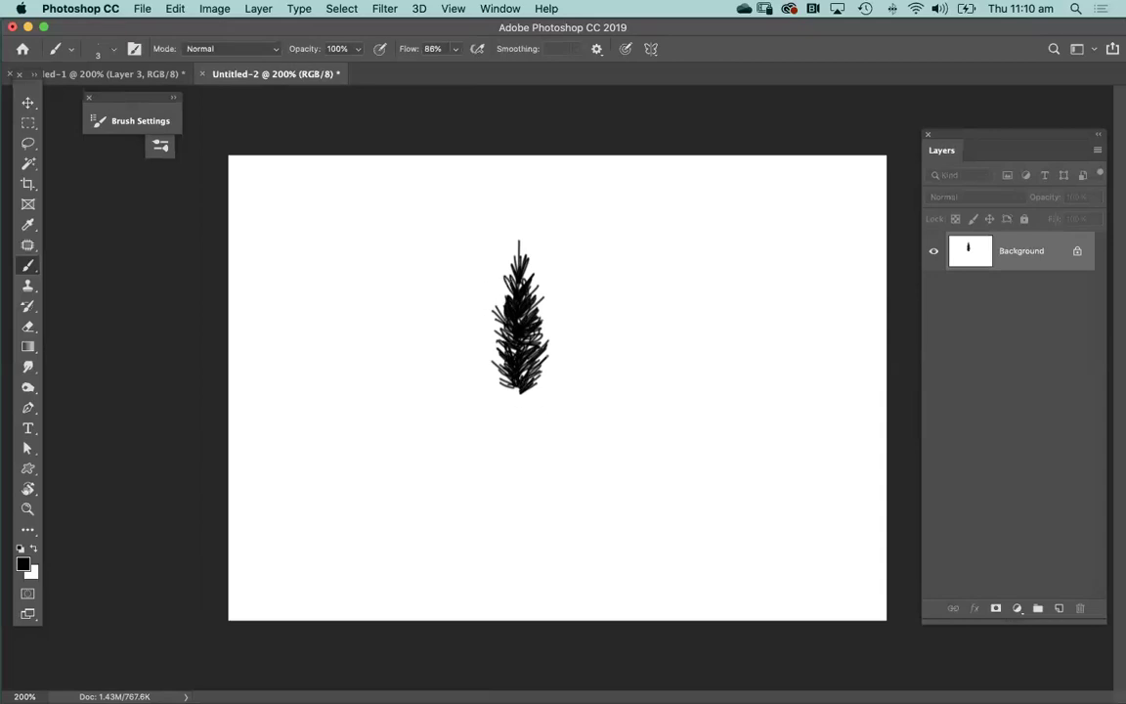
{"action": "left_click_drag", "start_coordinate": [518, 392], "coordinate": [502, 380]}
- Select the drawn tree with a rectangular marquee and define it as a brush preset named Sampled Brush 23
{"action": "left_click", "coordinate": [28, 122]}
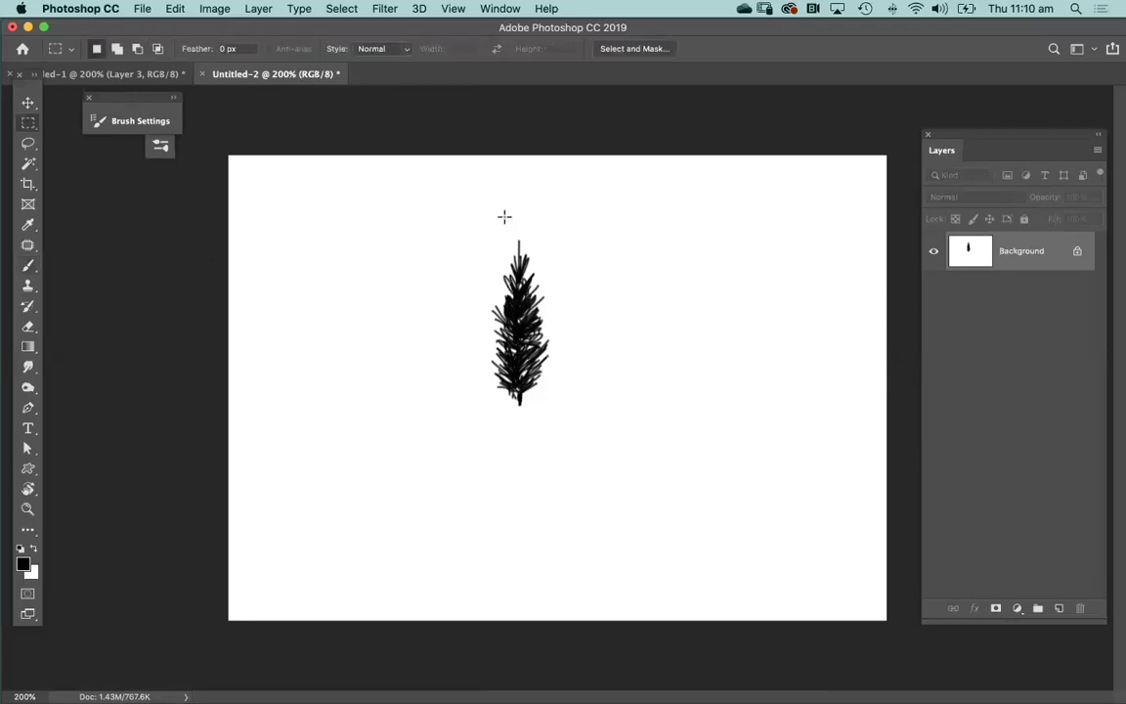
{"action": "left_click_drag", "start_coordinate": [451, 206], "coordinate": [575, 431]}
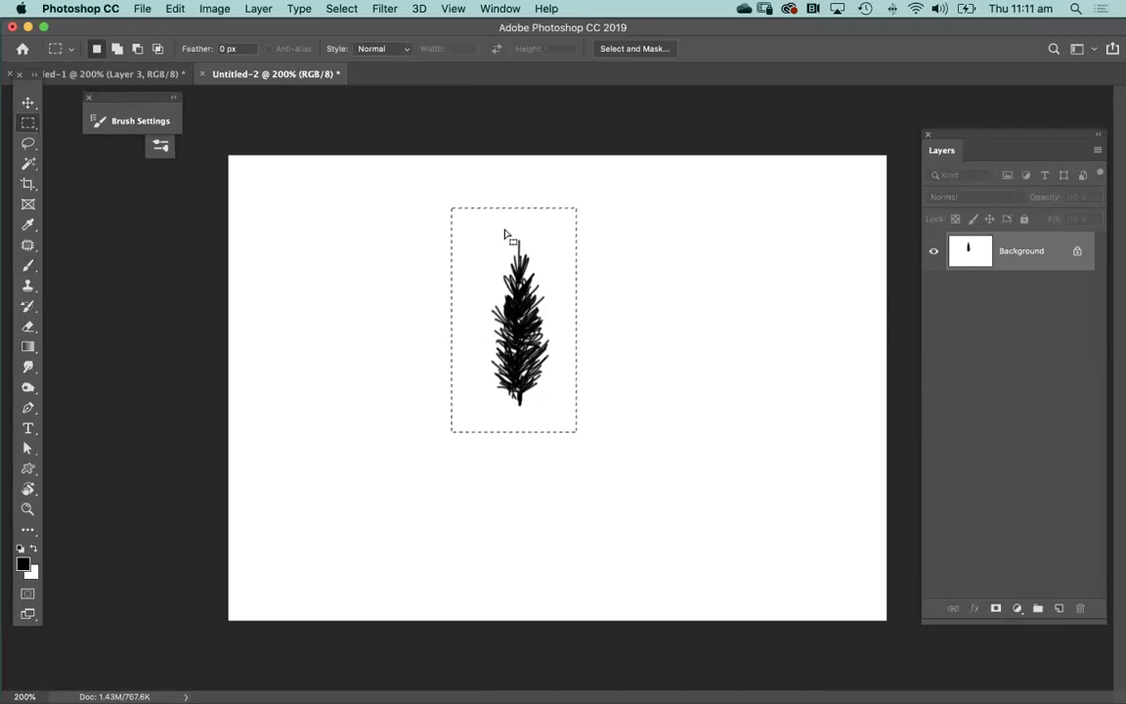
{"action": "left_click", "coordinate": [177, 8]}
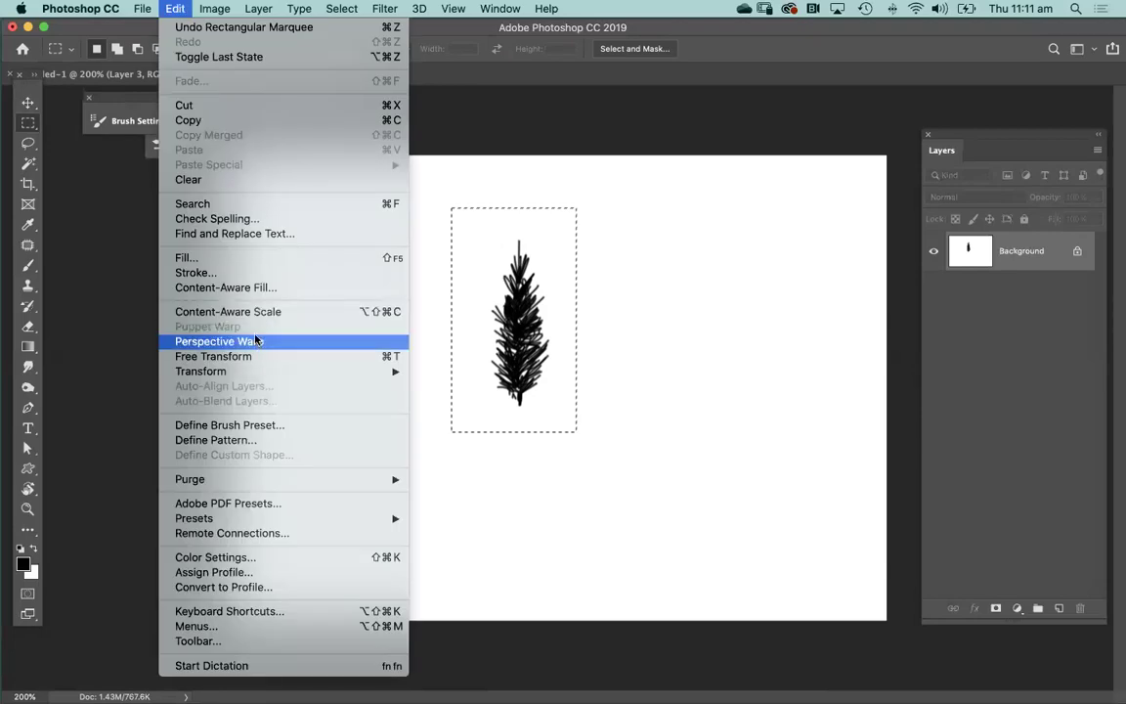
{"action": "left_click", "coordinate": [254, 427]}
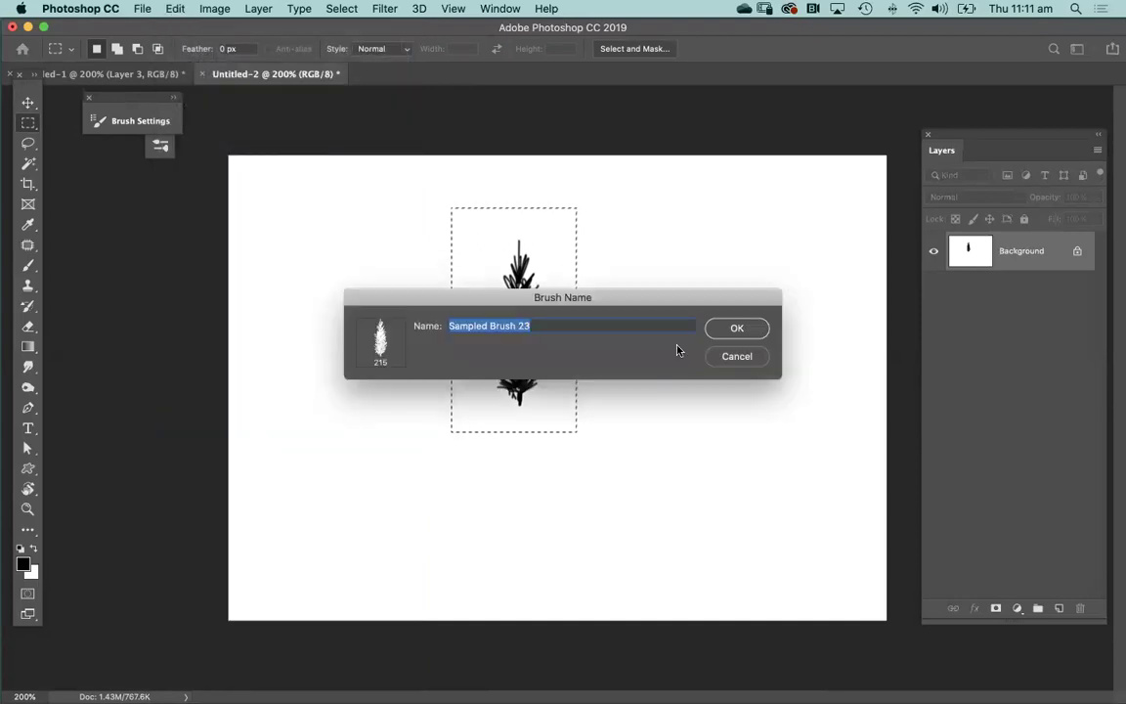
{"action": "left_click", "coordinate": [724, 328]}
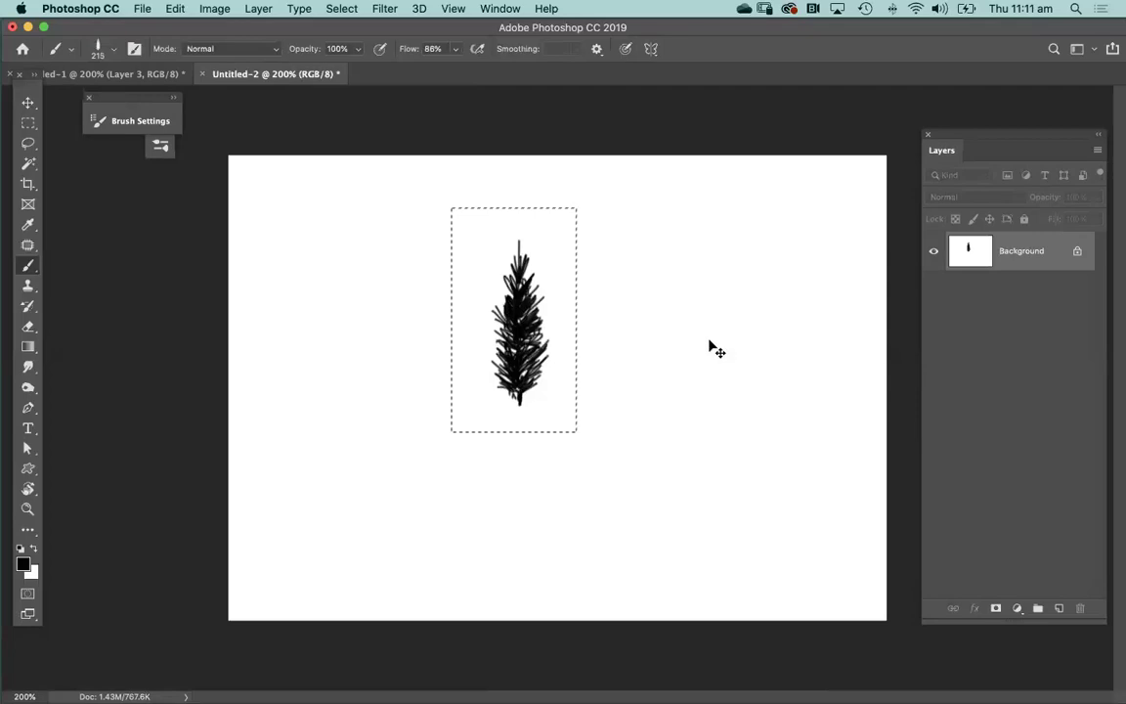
{"action": "key", "text": "super+s"}
{"action": "left_click", "coordinate": [785, 585]}
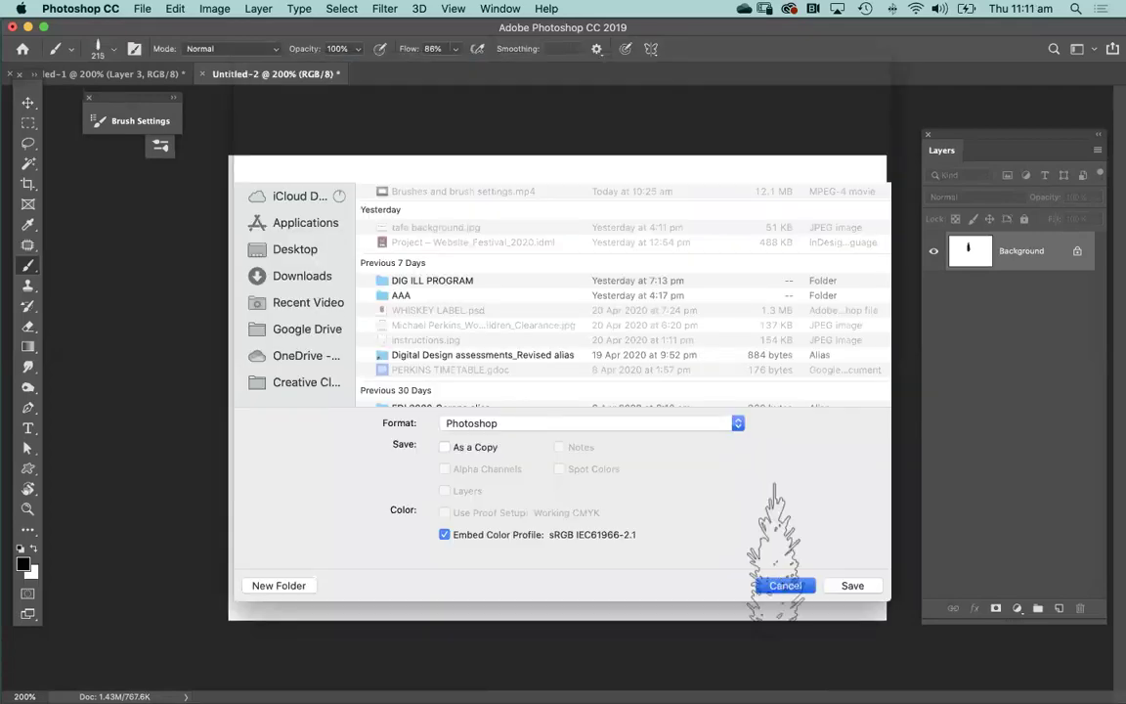
{"action": "key", "text": "super+s"}
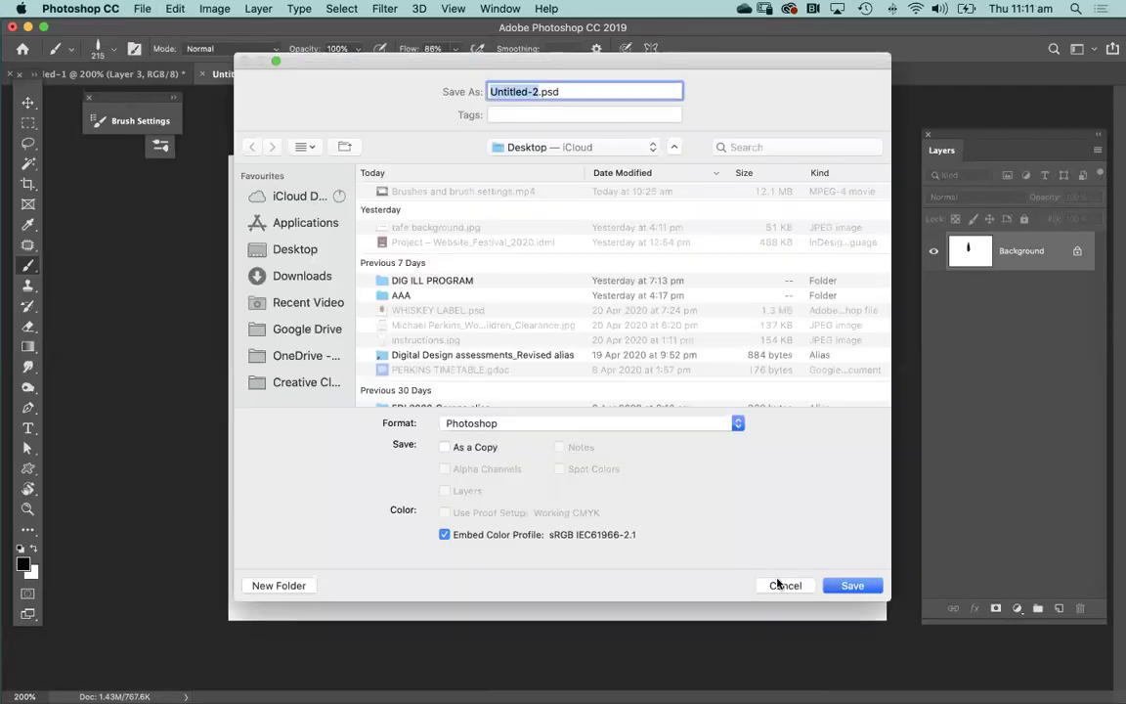
{"action": "left_click", "coordinate": [778, 585]}
- Clear the selection and test the tree brush by stamping a small cluster beside the original at 215 px and 150 px
{"action": "key", "text": "super+d"}
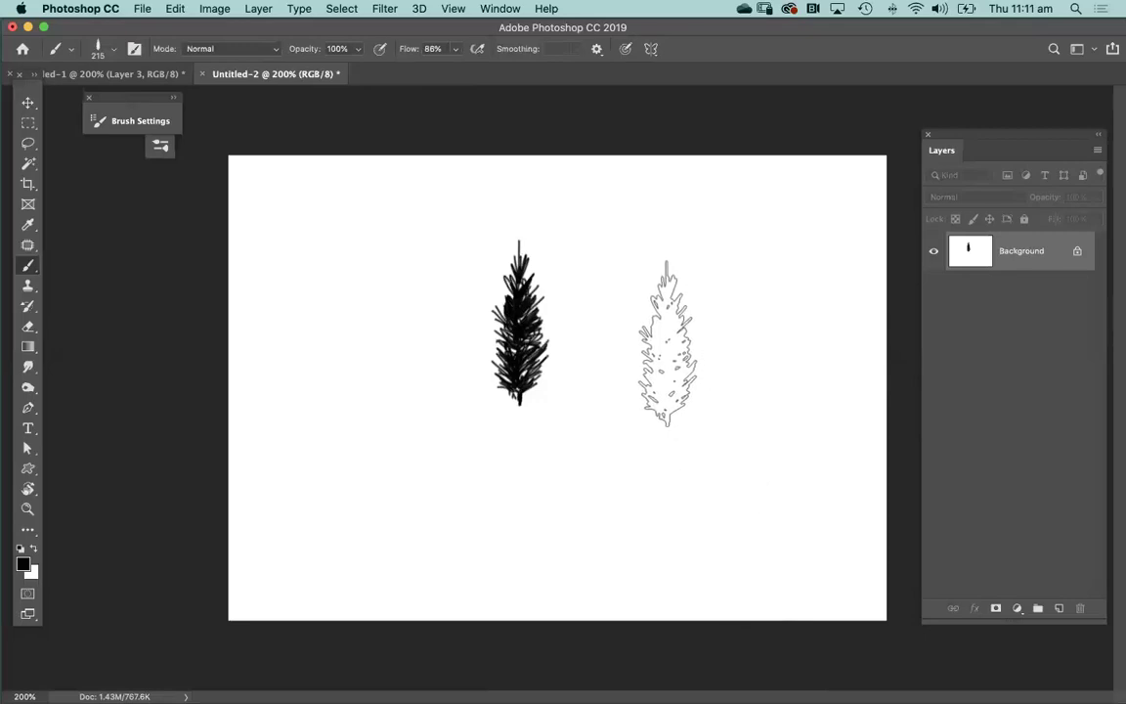
{"action": "mouse_move", "coordinate": [646, 352]}
{"action": "left_mouse_down"}
{"action": "mouse_move", "coordinate": [792, 391]}
{"action": "mouse_move", "coordinate": [704, 391]}
{"action": "mouse_move", "coordinate": [626, 430]}
{"action": "mouse_move", "coordinate": [650, 342]}
{"action": "mouse_move", "coordinate": [618, 361]}
{"action": "mouse_move", "coordinate": [631, 421]}
{"action": "left_mouse_up"}
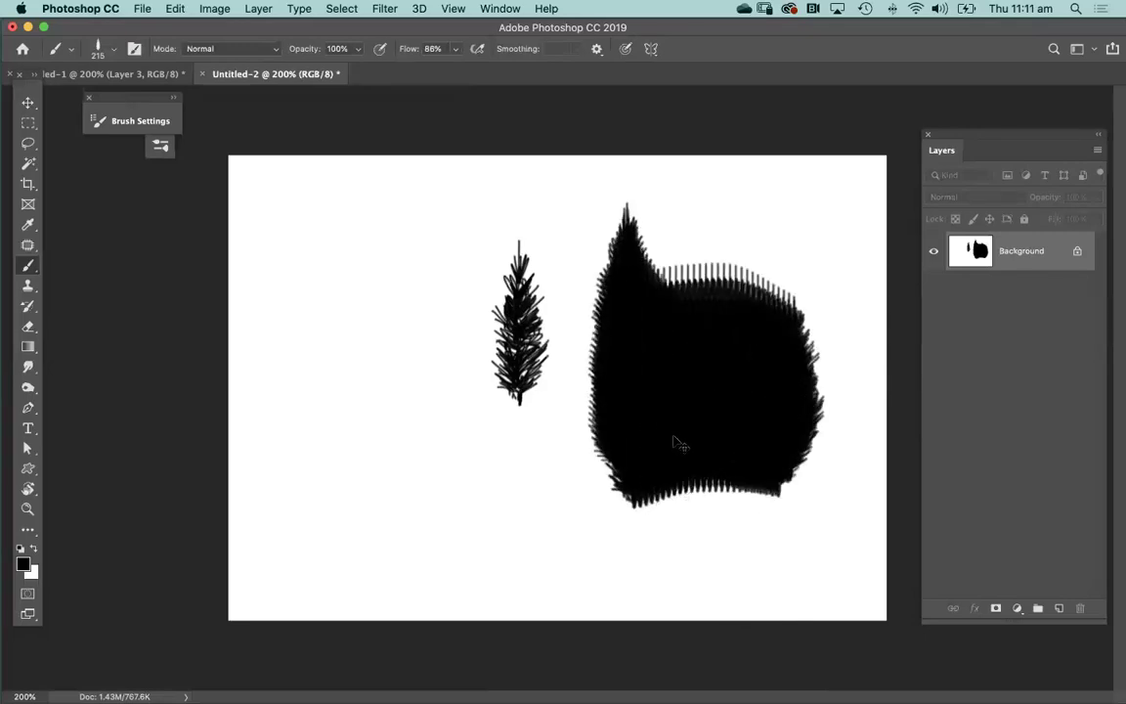
{"action": "key", "text": "super+z"}
{"action": "mouse_move", "coordinate": [320, 323]}
{"action": "left_mouse_down"}
{"action": "mouse_move", "coordinate": [343, 368]}
{"action": "mouse_move", "coordinate": [352, 340]}
{"action": "mouse_move", "coordinate": [386, 338]}
{"action": "mouse_move", "coordinate": [354, 356]}
{"action": "mouse_move", "coordinate": [384, 355]}
{"action": "left_mouse_up"}
{"action": "key", "text": "bracketleft"}
{"action": "key", "text": "bracketleft"}
{"action": "key", "text": "bracketleft"}
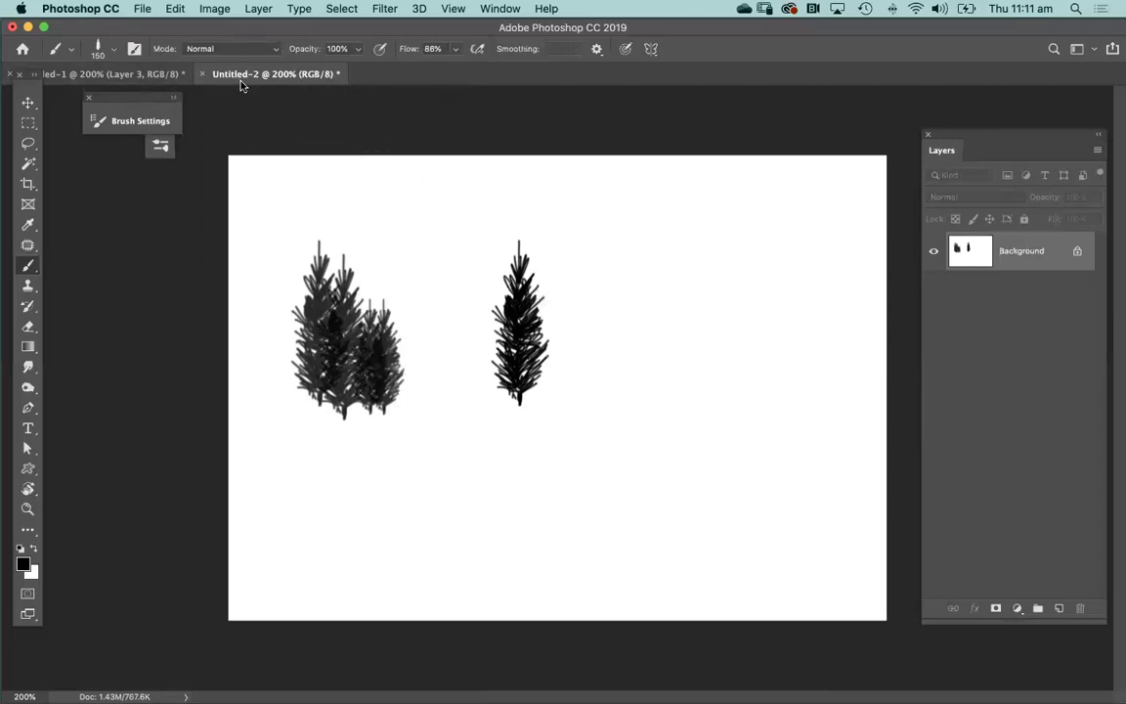
- Switch to the mountain landscape document and create a new layer above Layer 3
{"action": "left_click", "coordinate": [144, 75]}
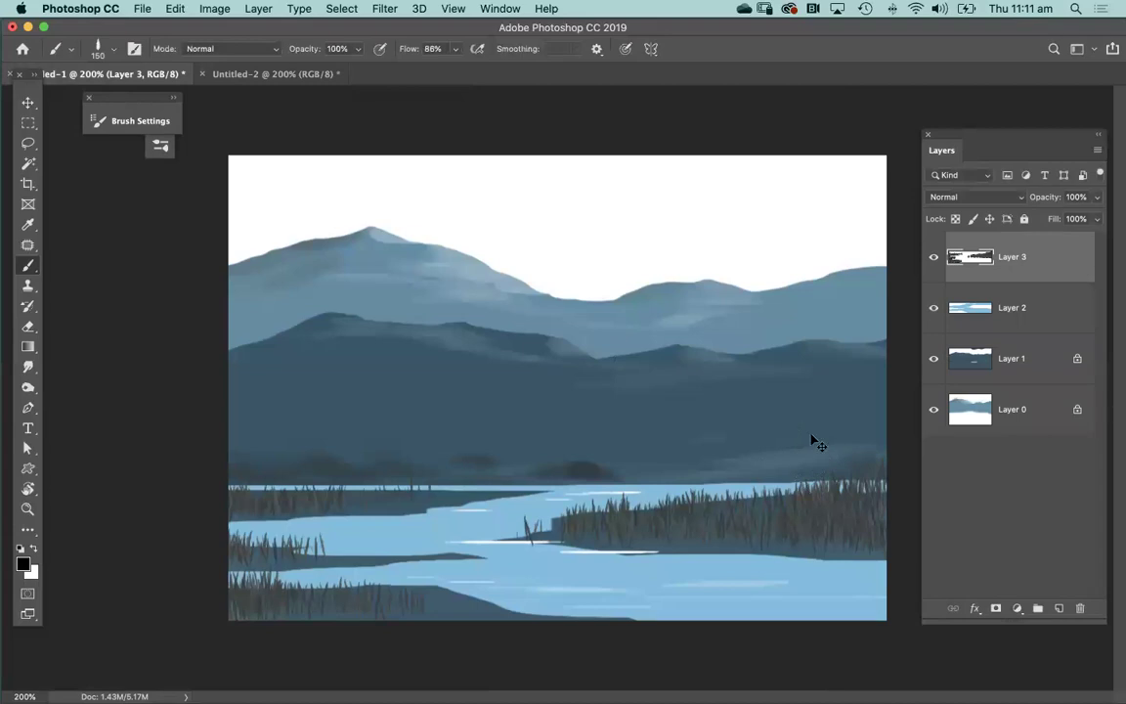
{"action": "key", "text": "super+shift+n"}
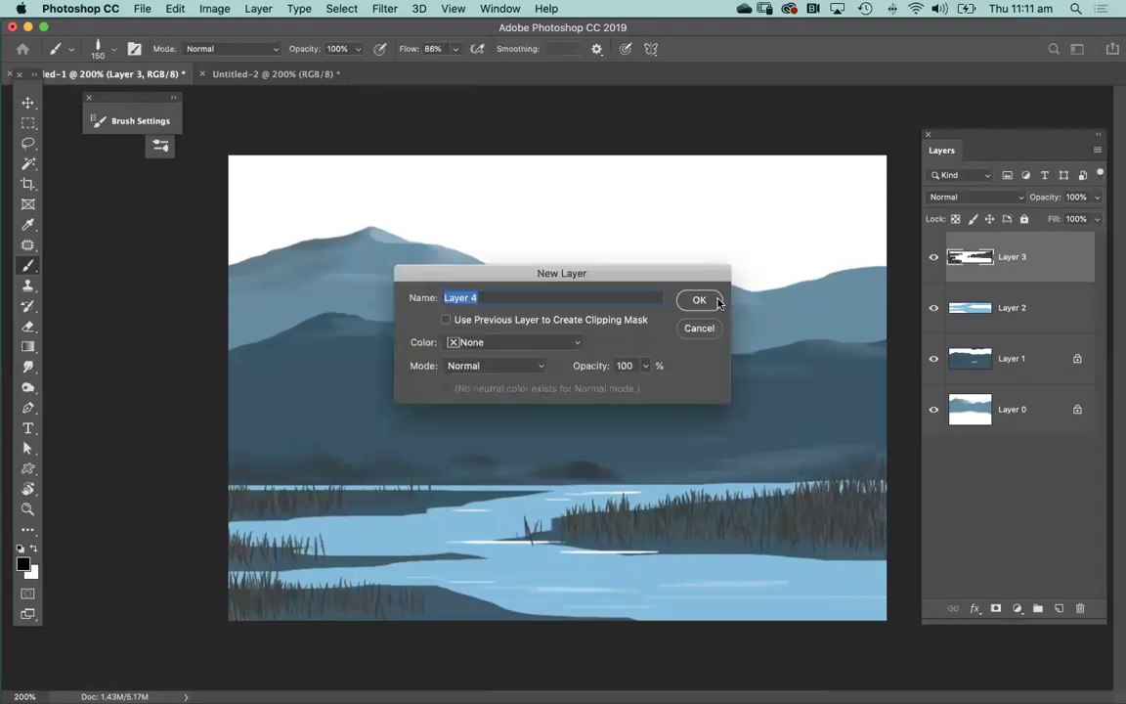
{"action": "key", "text": "Return"}
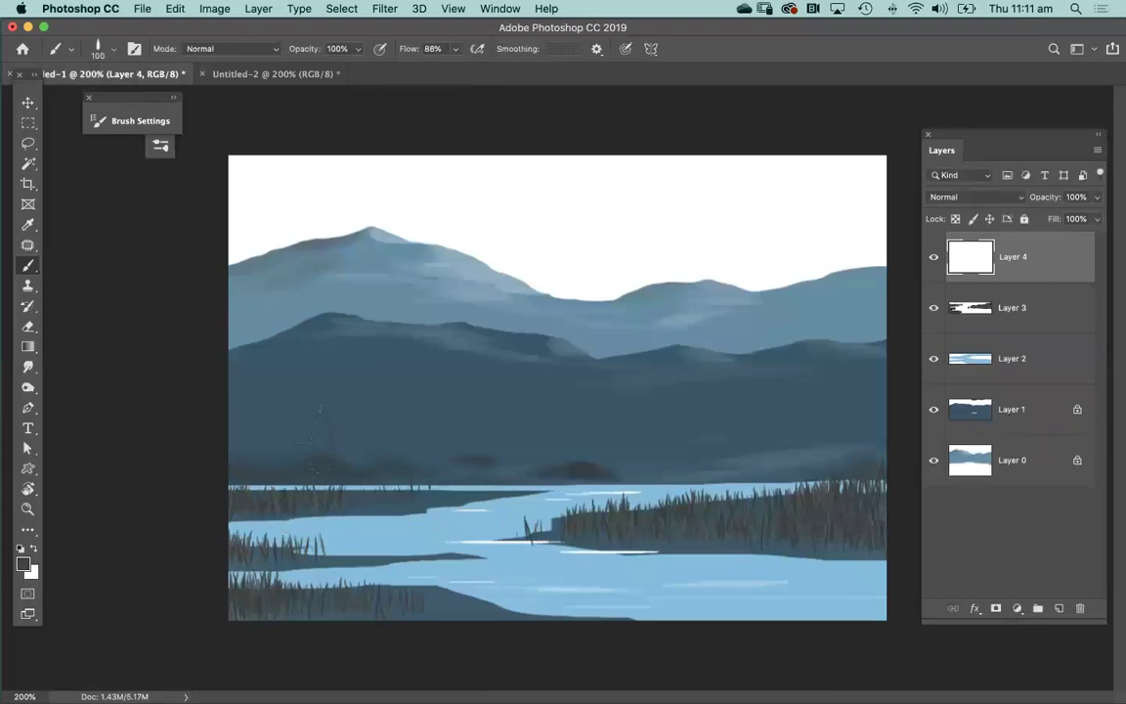
- Stamp a group of dark blue-grey fir trees along the far left riverbank, reducing the tree brush from 90 to 40 px
{"action": "left_click", "coordinate": [316, 442]}
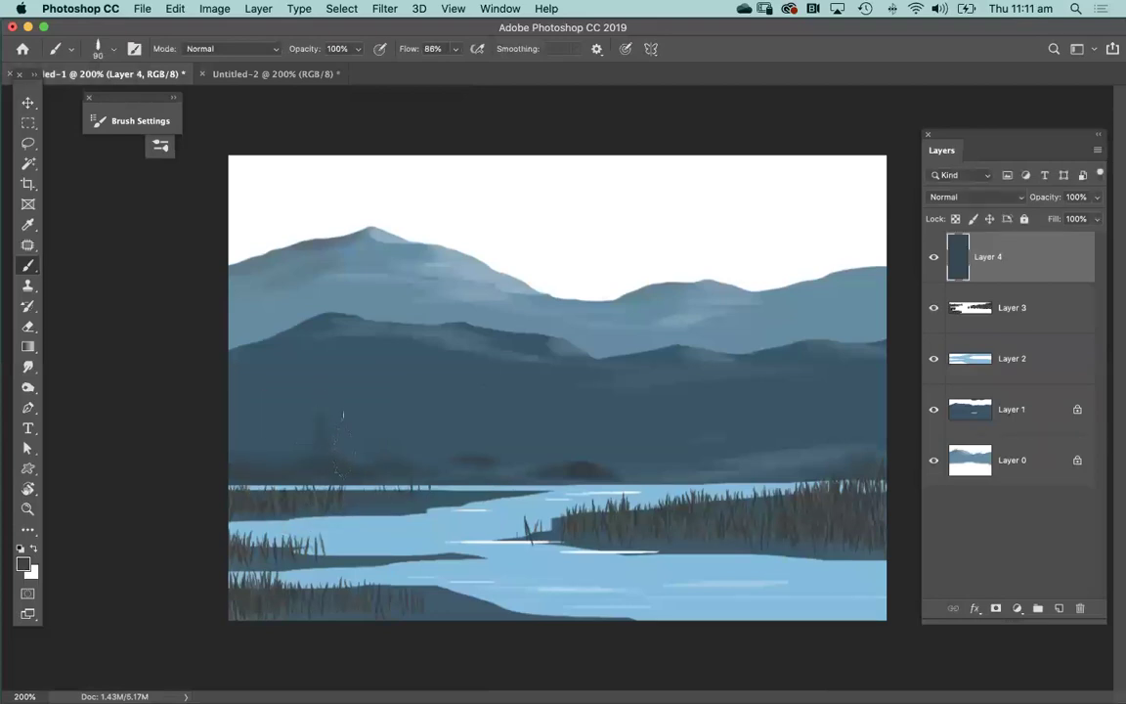
{"action": "left_click", "coordinate": [24, 569]}
{"action": "left_click_drag", "start_coordinate": [671, 513], "coordinate": [660, 527]}
{"action": "left_click", "coordinate": [914, 371]}
{"action": "left_click", "coordinate": [316, 451]}
{"action": "left_click", "coordinate": [308, 455]}
{"action": "left_click", "coordinate": [300, 457]}
{"action": "left_click", "coordinate": [290, 457]}
{"action": "left_click", "coordinate": [266, 464]}
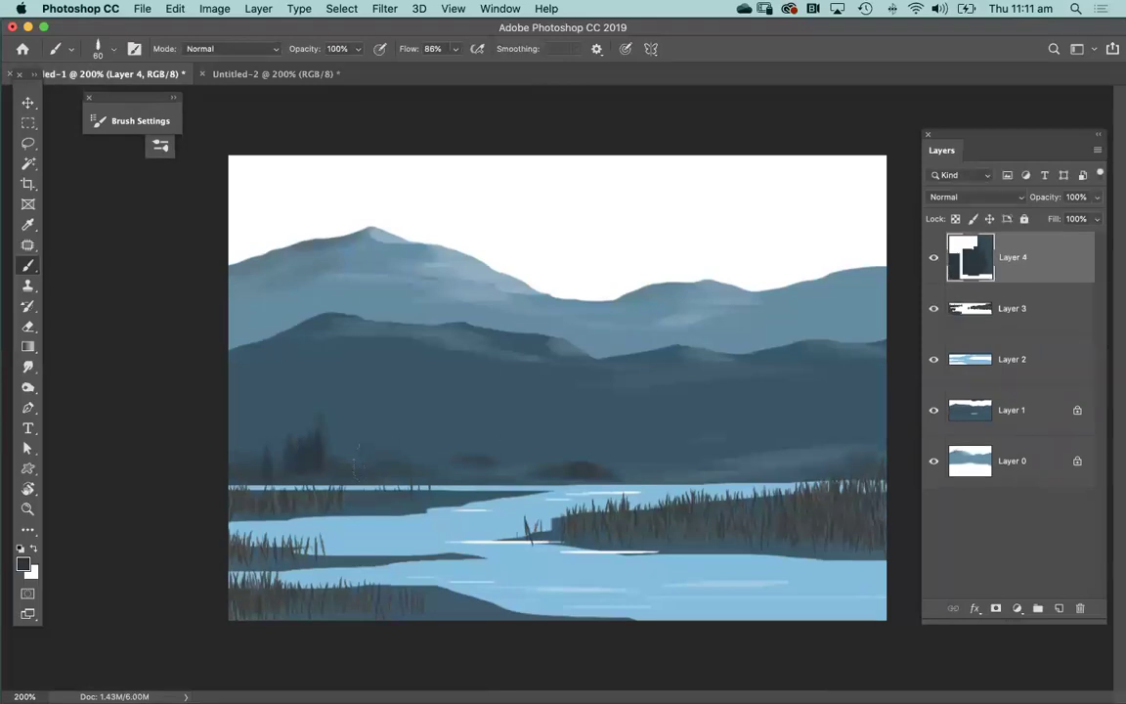
{"action": "left_click", "coordinate": [317, 416]}
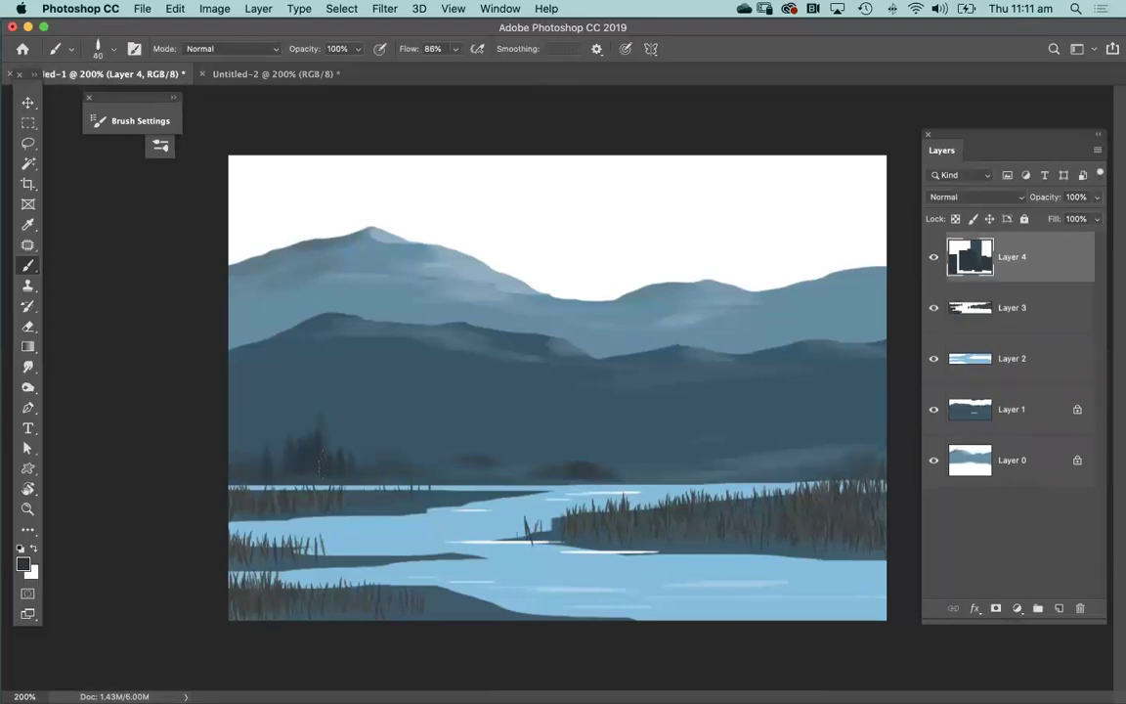
- Stamp a small group of distant fir trees with the 40 px tree brush beside the dark shrubs on the middle far bank
{"action": "left_click", "coordinate": [608, 462]}
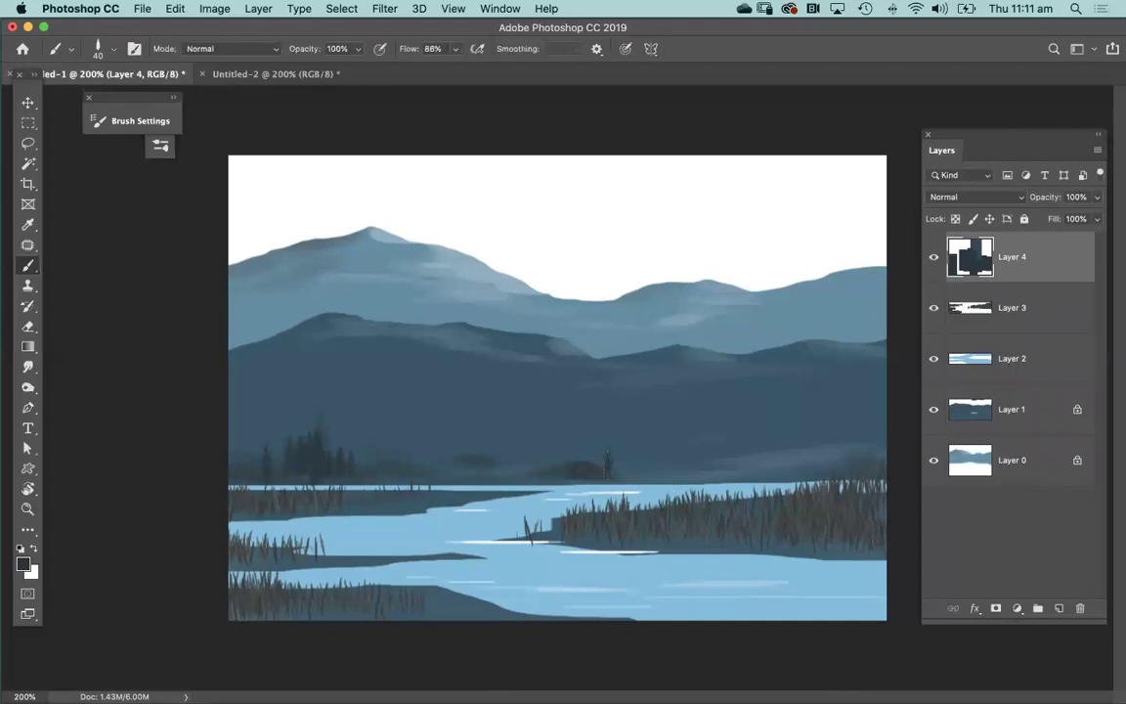
{"action": "left_click", "coordinate": [617, 469]}
{"action": "left_click", "coordinate": [626, 468]}
{"action": "left_click", "coordinate": [598, 459]}
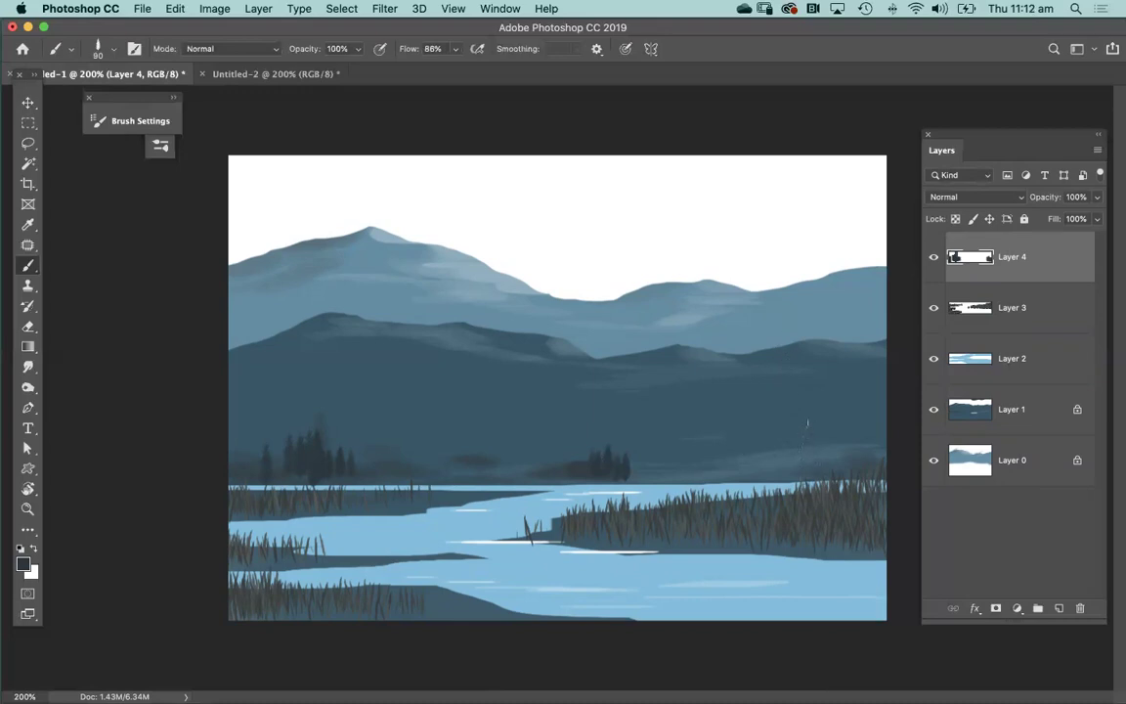
- Stamp larger fir trees with the tree brush at 90 px on the right riverbank and at the left canvas edge
{"action": "left_click", "coordinate": [809, 453]}
{"action": "left_click", "coordinate": [823, 456]}
{"action": "left_click", "coordinate": [823, 467]}
{"action": "left_click", "coordinate": [838, 462]}
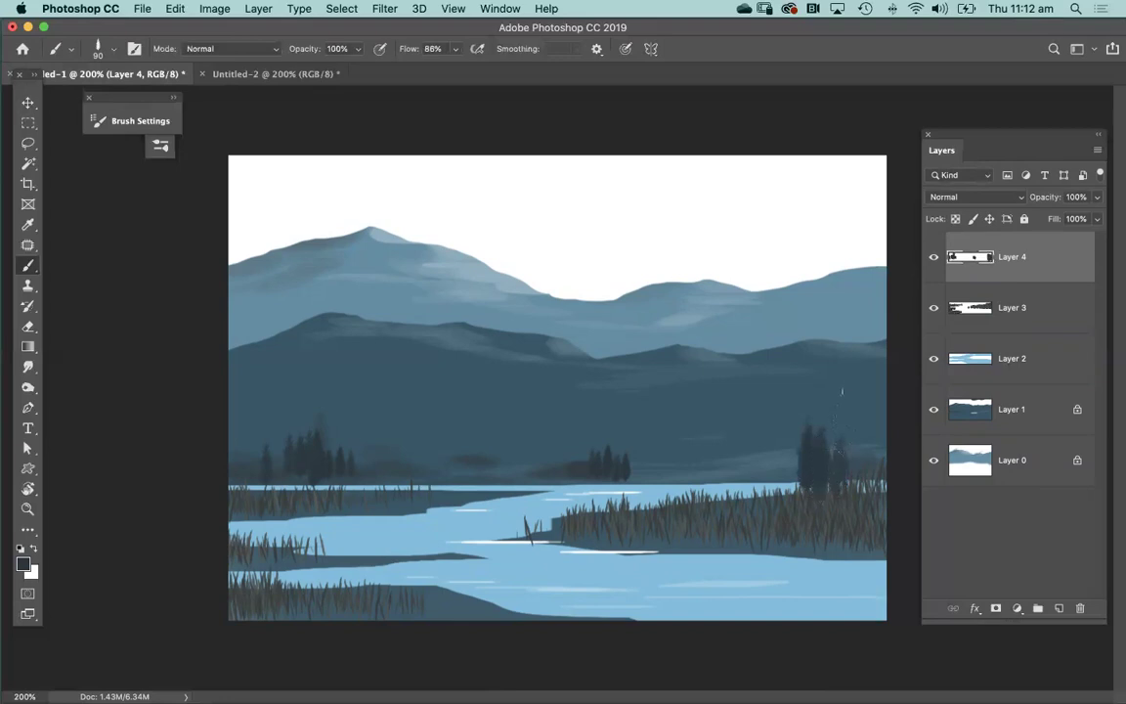
{"action": "left_click", "coordinate": [843, 427]}
{"action": "left_click", "coordinate": [854, 457]}
{"action": "left_click", "coordinate": [865, 457]}
{"action": "left_click", "coordinate": [873, 464]}
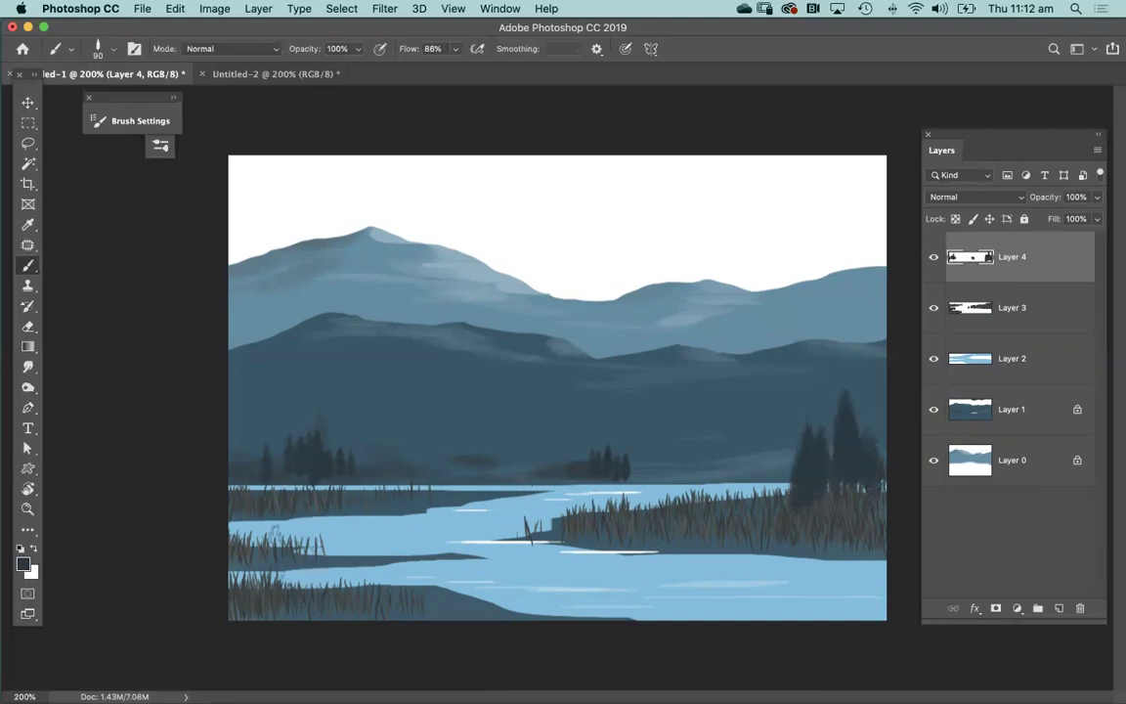
{"action": "left_click", "coordinate": [233, 443]}
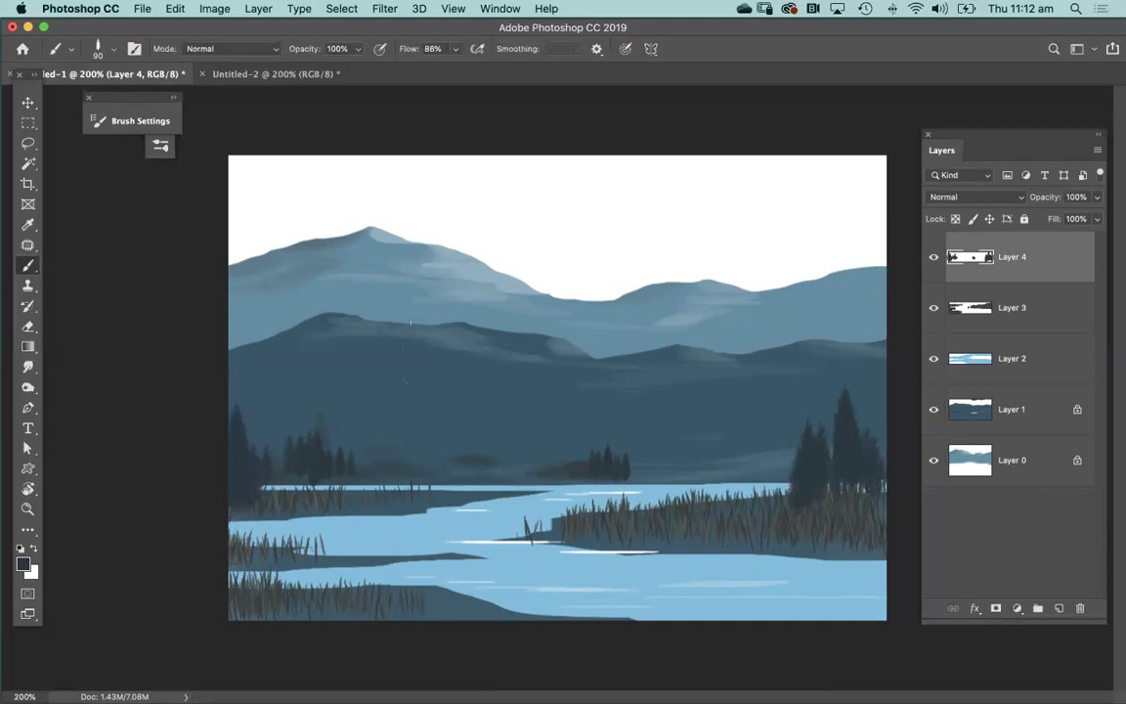
- Set the foreground color to #1b252a and stamp darker fir trees over those at the left edge and on the right bank
{"action": "left_click", "coordinate": [23, 564]}
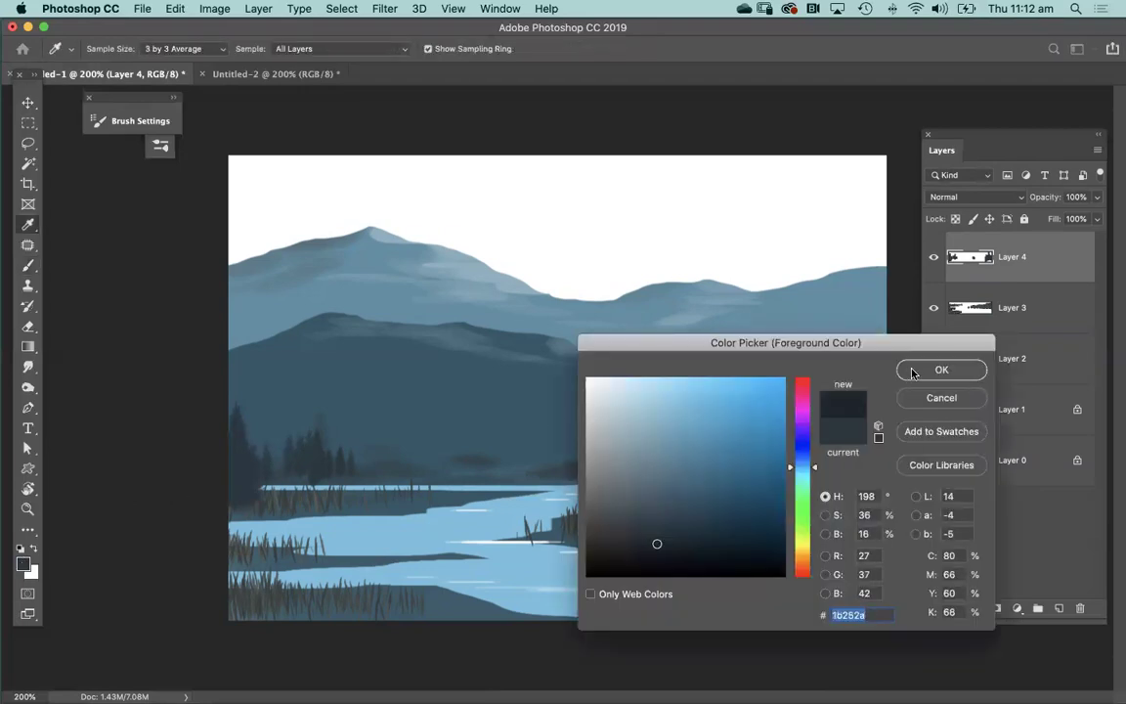
{"action": "key", "text": "Return"}
{"action": "mouse_move", "coordinate": [242, 417]}
{"action": "left_mouse_down"}
{"action": "mouse_move", "coordinate": [259, 470]}
{"action": "mouse_move", "coordinate": [238, 483]}
{"action": "left_mouse_up"}
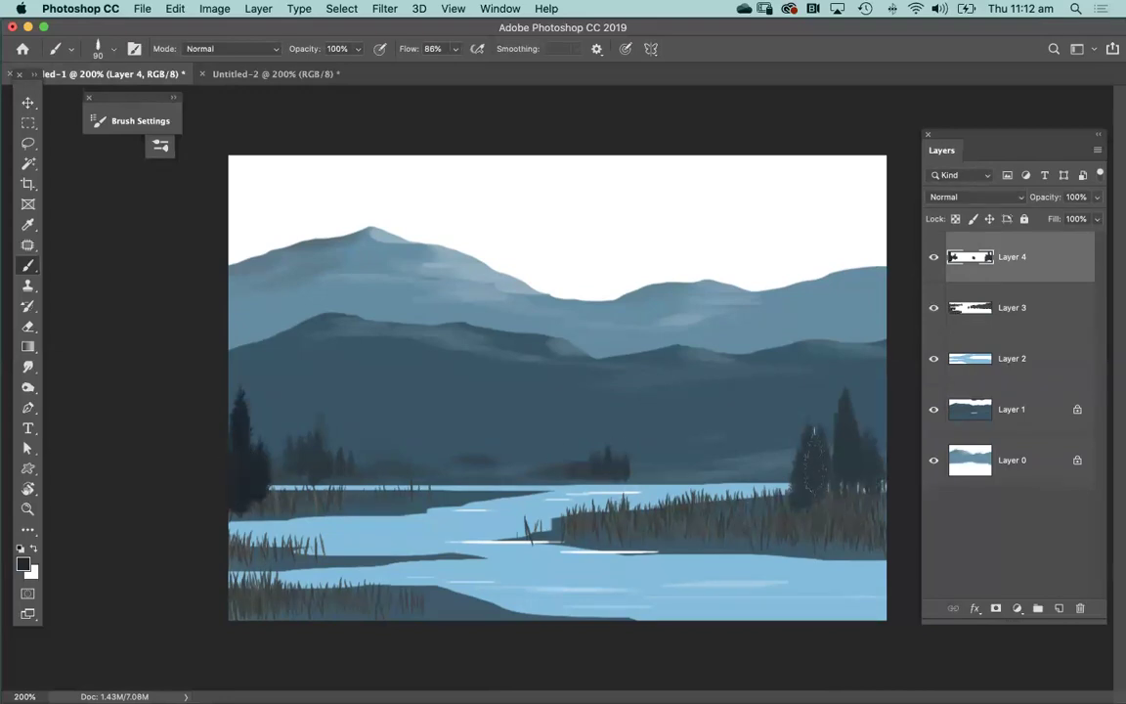
{"action": "mouse_move", "coordinate": [846, 430]}
{"action": "left_mouse_down"}
{"action": "mouse_move", "coordinate": [840, 411]}
{"action": "mouse_move", "coordinate": [839, 440]}
{"action": "mouse_move", "coordinate": [849, 420]}
{"action": "mouse_move", "coordinate": [858, 460]}
{"action": "left_mouse_up"}
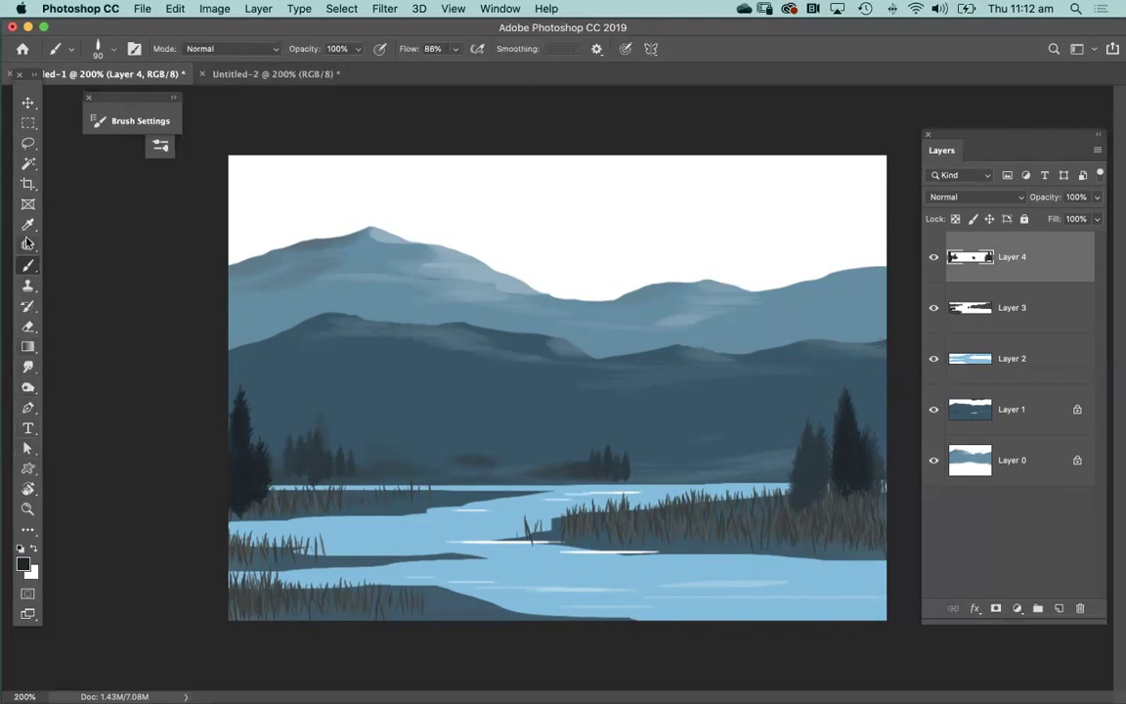
- Extend the canvas upward with the Crop tool to add more sky above the mountains
{"action": "left_click", "coordinate": [28, 184]}
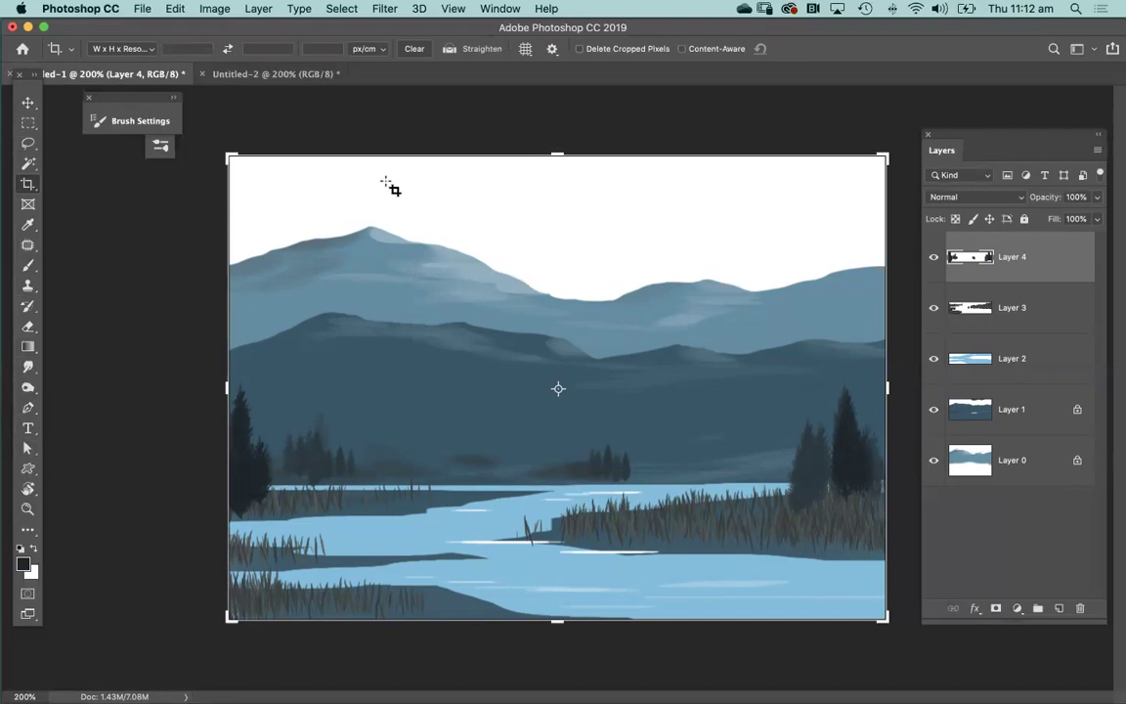
{"action": "left_click_drag", "start_coordinate": [559, 153], "coordinate": [555, 86]}
{"action": "key", "text": "Return"}
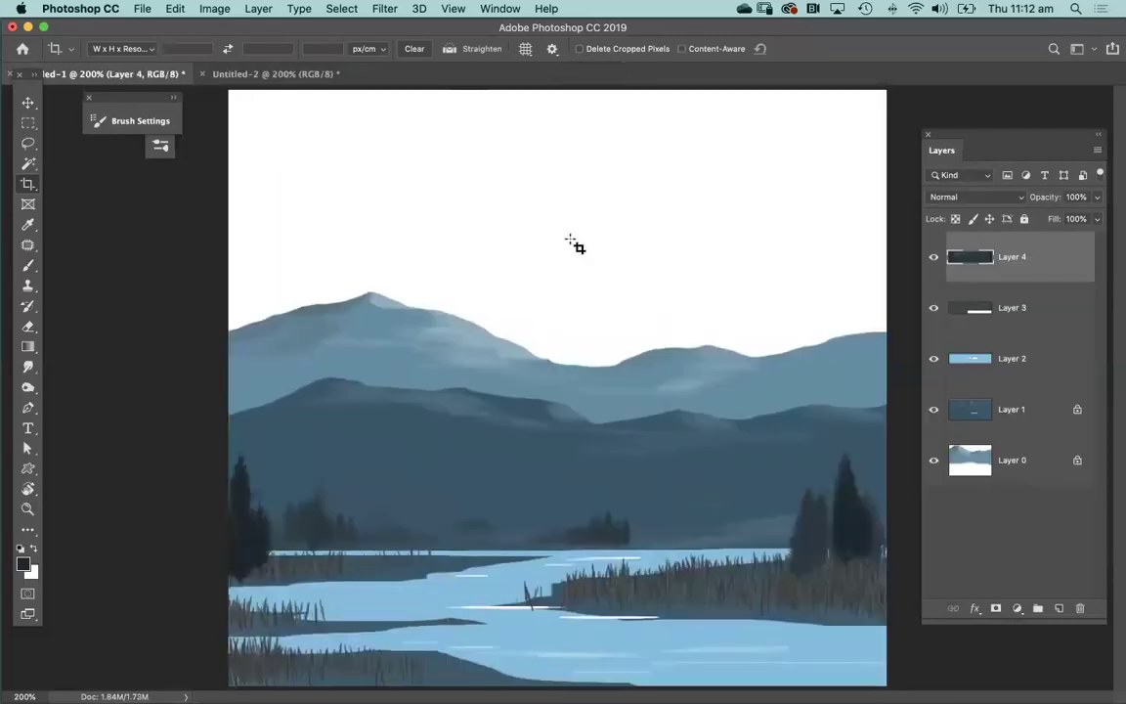
- Create a new empty layer and move it below Layer 0 at the bottom of the layer stack
{"action": "key", "text": "super+minus"}
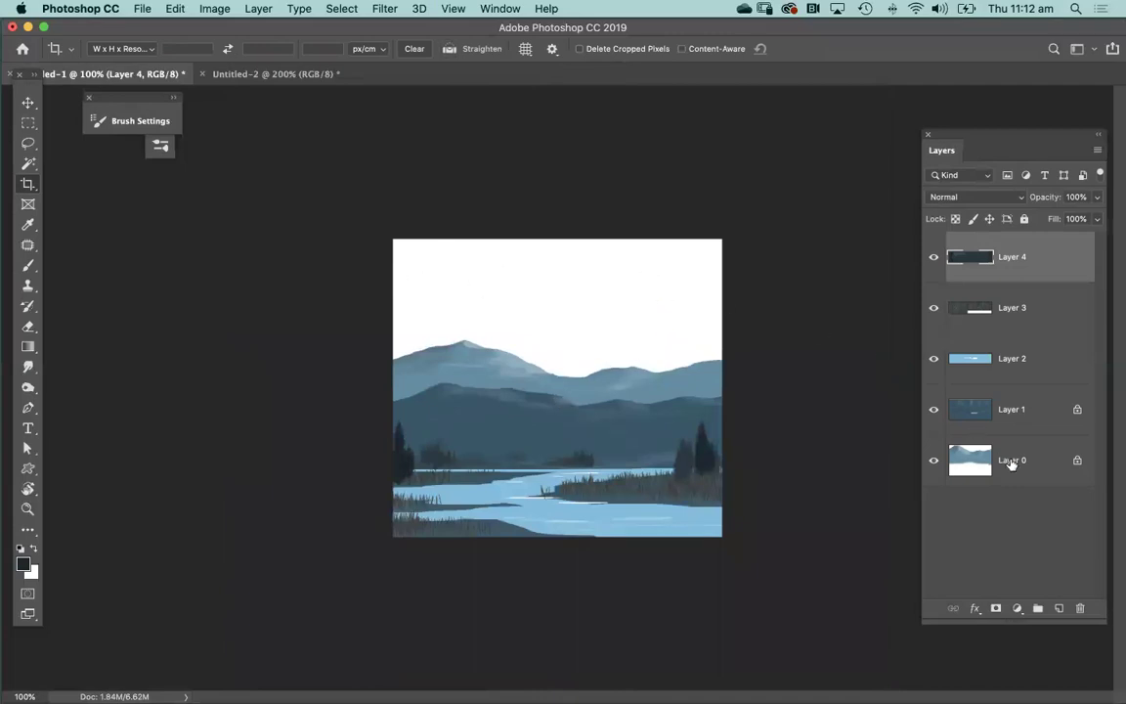
{"action": "left_click", "coordinate": [1059, 610]}
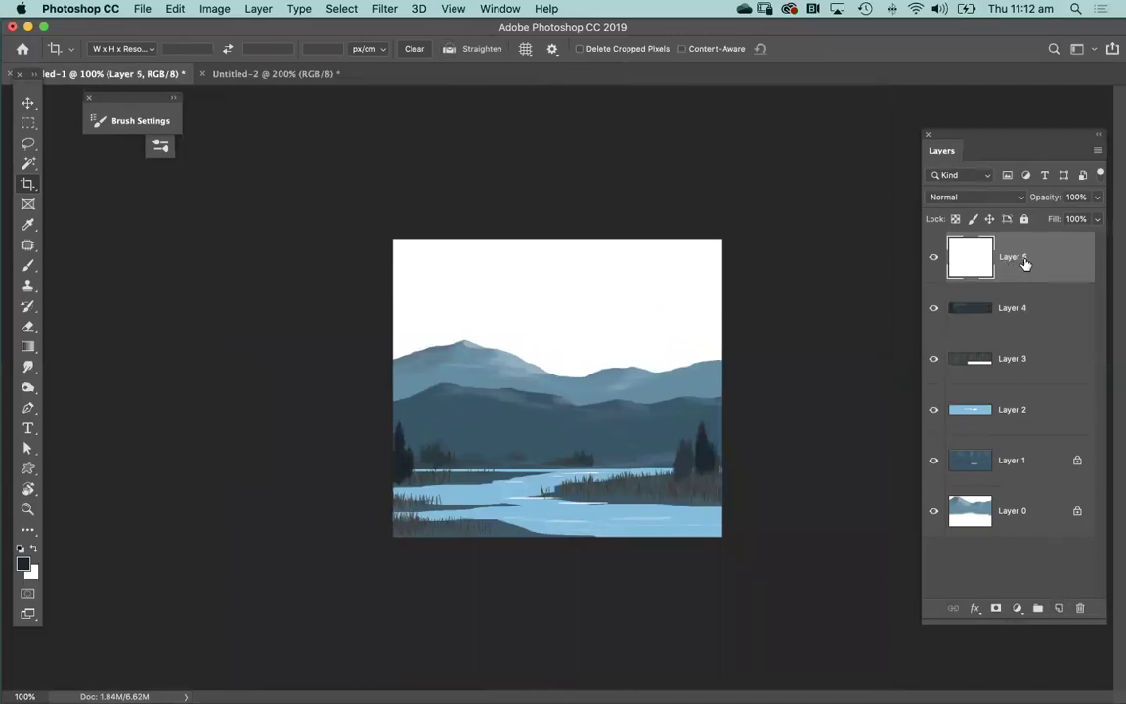
{"action": "left_click_drag", "start_coordinate": [1036, 256], "coordinate": [1030, 528]}
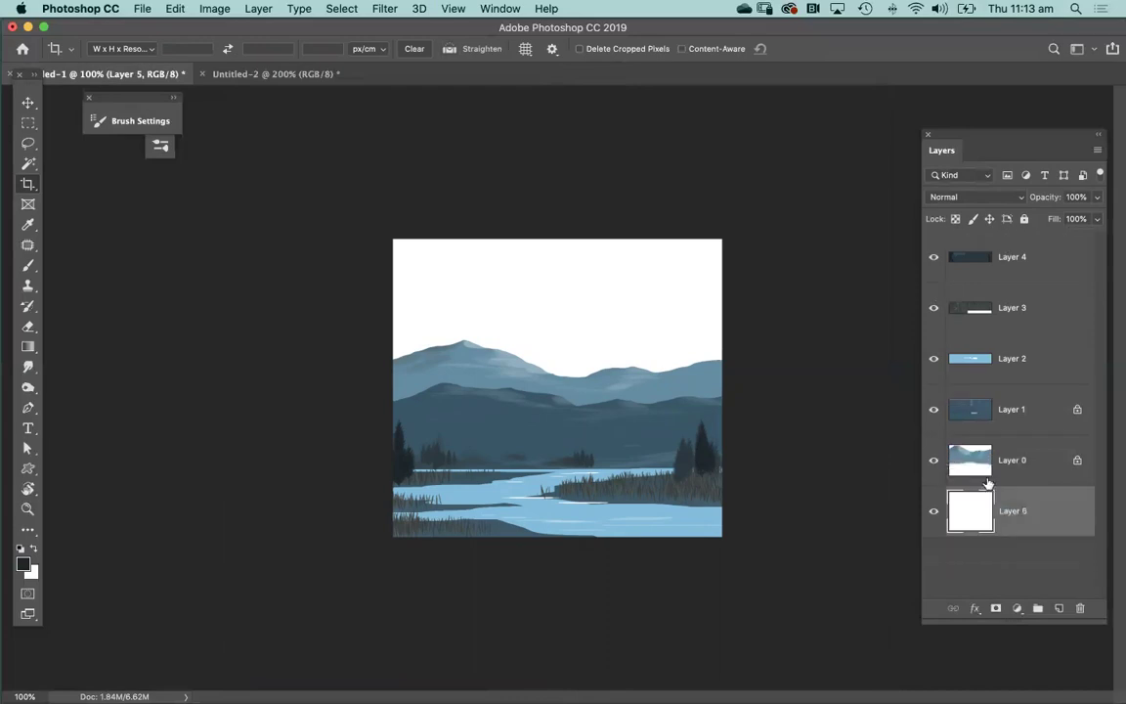
{"action": "key", "text": "v"}
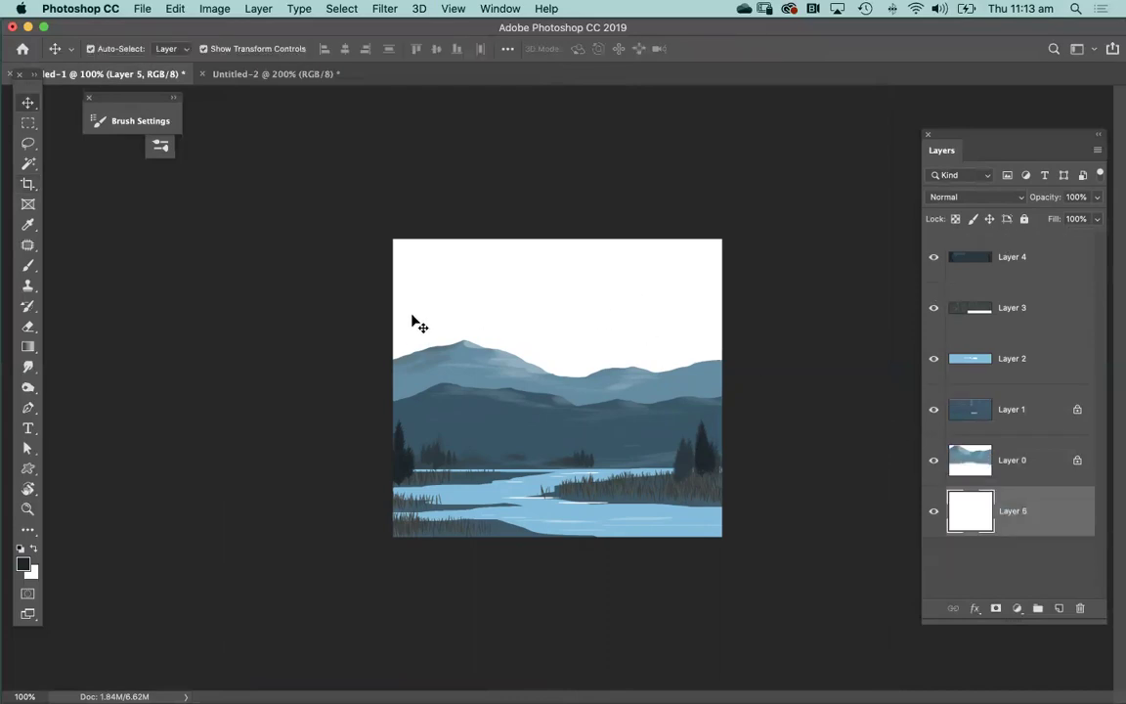
- Load the Hard Round Pressure Size brush from the General Brushes presets for painting the sky
{"action": "key", "text": "b"}
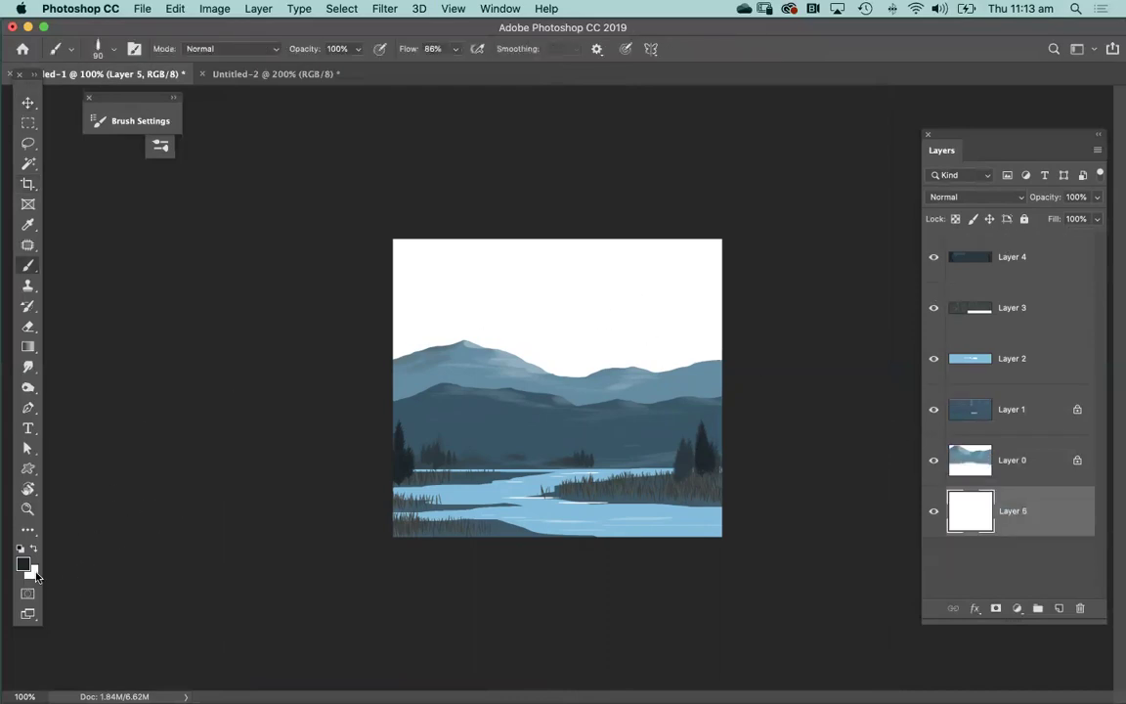
{"action": "left_click", "coordinate": [104, 46]}
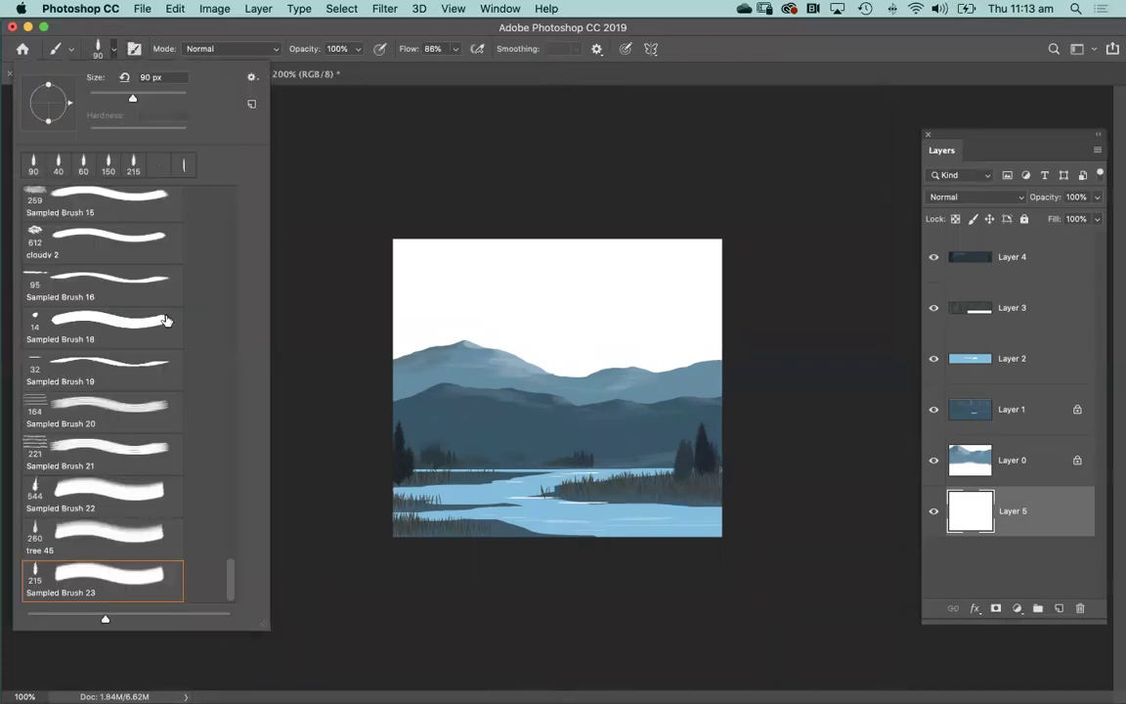
{"action": "mouse_move", "coordinate": [229, 564]}
{"action": "left_mouse_down"}
{"action": "mouse_move", "coordinate": [212, 289]}
{"action": "mouse_move", "coordinate": [172, 163]}
{"action": "left_mouse_up"}
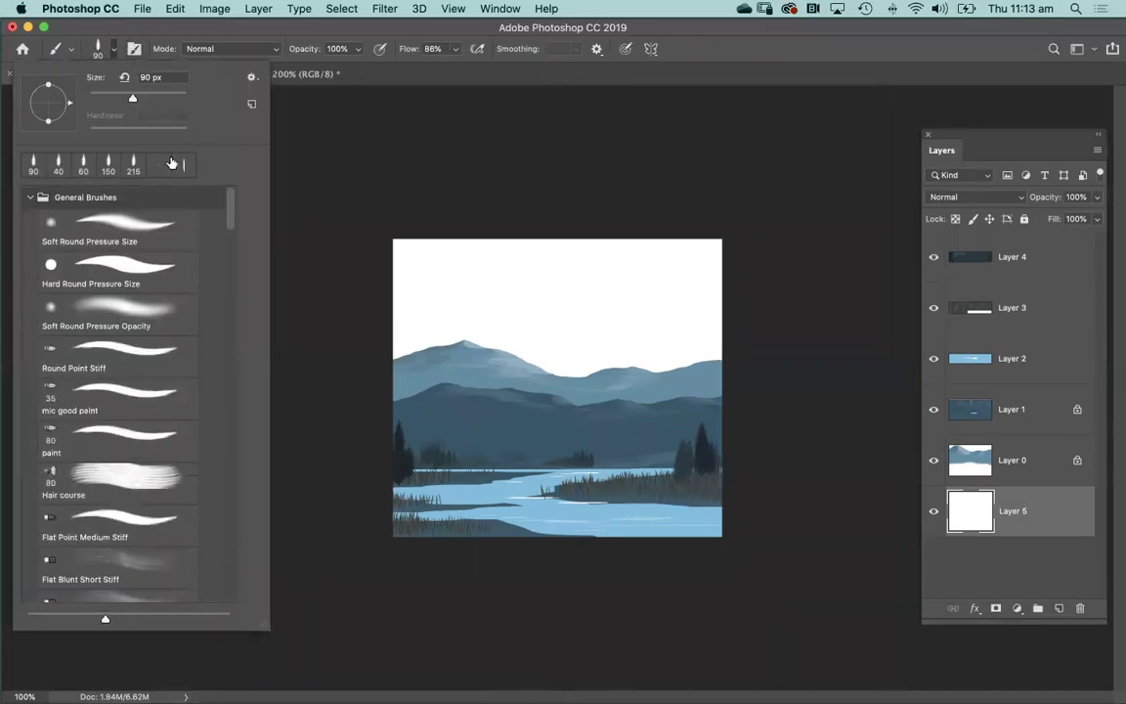
{"action": "left_click", "coordinate": [98, 264]}
{"action": "key", "text": "Return"}
- Sample the light blue of the river and paint it across the upper sky on Layer 5 with the 500 px brush
{"action": "left_click_drag", "start_coordinate": [395, 259], "coordinate": [547, 264]}
{"action": "key", "text": "super+z"}
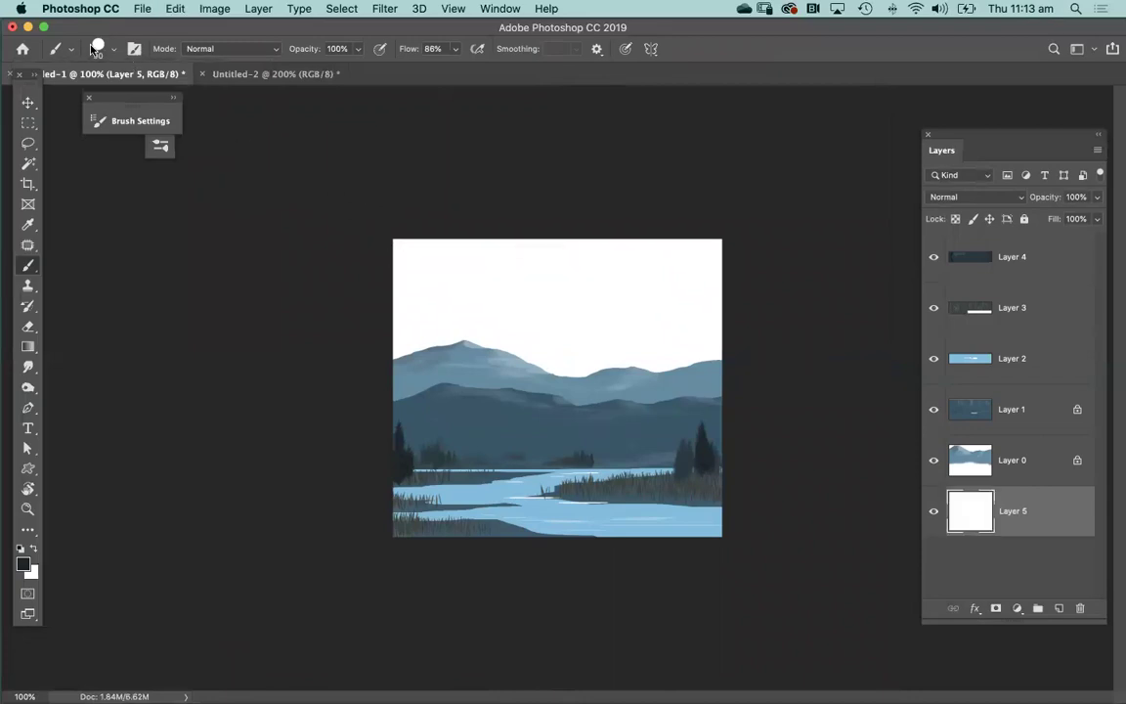
{"action": "left_click", "coordinate": [463, 489], "text": "alt"}
{"action": "mouse_move", "coordinate": [315, 235]}
{"action": "left_mouse_down"}
{"action": "mouse_move", "coordinate": [665, 245]}
{"action": "mouse_move", "coordinate": [701, 224]}
{"action": "left_mouse_up"}
{"action": "key", "text": "super+z"}
{"action": "mouse_move", "coordinate": [664, 213]}
{"action": "left_mouse_down"}
{"action": "mouse_move", "coordinate": [464, 210]}
{"action": "mouse_move", "coordinate": [394, 231]}
{"action": "mouse_move", "coordinate": [703, 251]}
{"action": "mouse_move", "coordinate": [575, 241]}
{"action": "mouse_move", "coordinate": [261, 254]}
{"action": "left_mouse_up"}
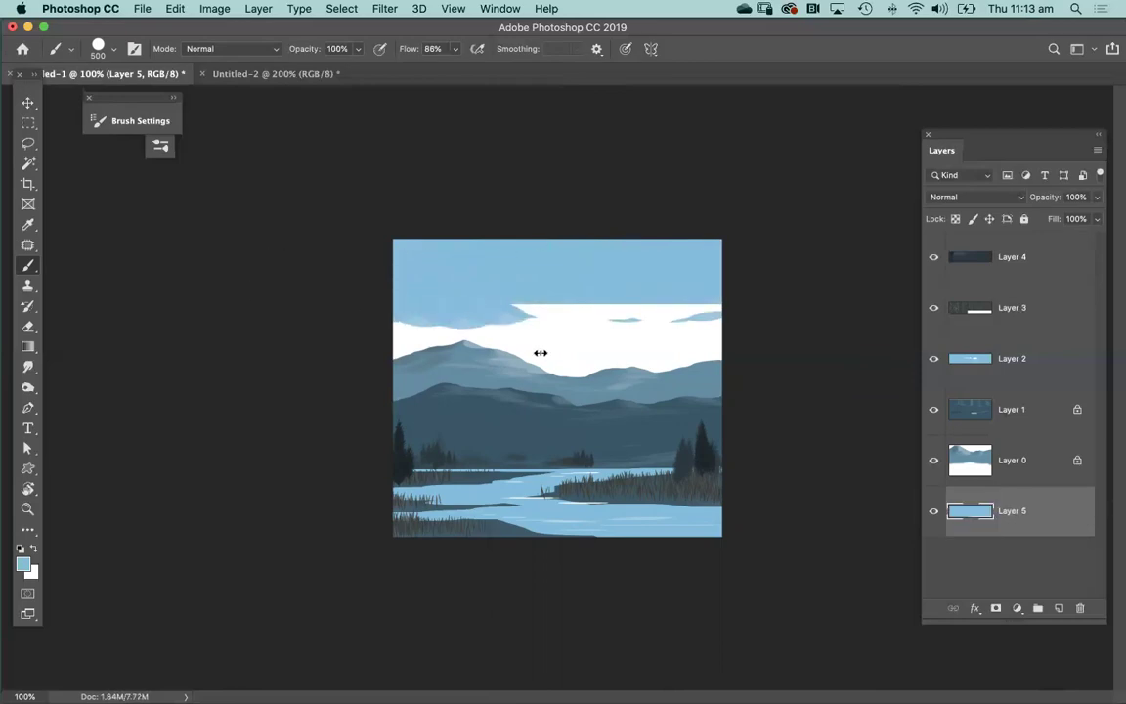
- Reduce the brush to 100 px and paint a blue patch low in the sky, just above the right-hand far mountains
{"action": "key", "text": "bracketleft"}
{"action": "key", "text": "bracketleft"}
{"action": "key", "text": "bracketleft"}
{"action": "key", "text": "bracketleft"}
{"action": "key", "text": "bracketleft"}
{"action": "key", "text": "bracketleft"}
{"action": "key", "text": "bracketleft"}
{"action": "left_click_drag", "start_coordinate": [556, 372], "coordinate": [670, 373]}
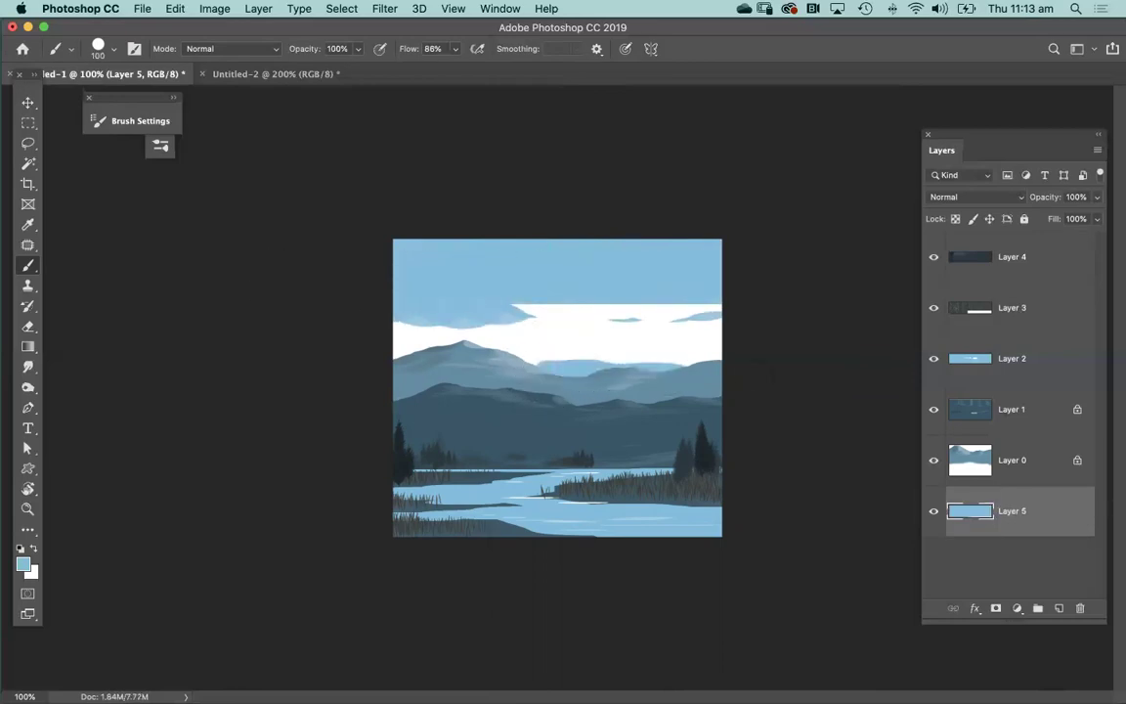
{"action": "left_click_drag", "start_coordinate": [603, 347], "coordinate": [655, 352]}
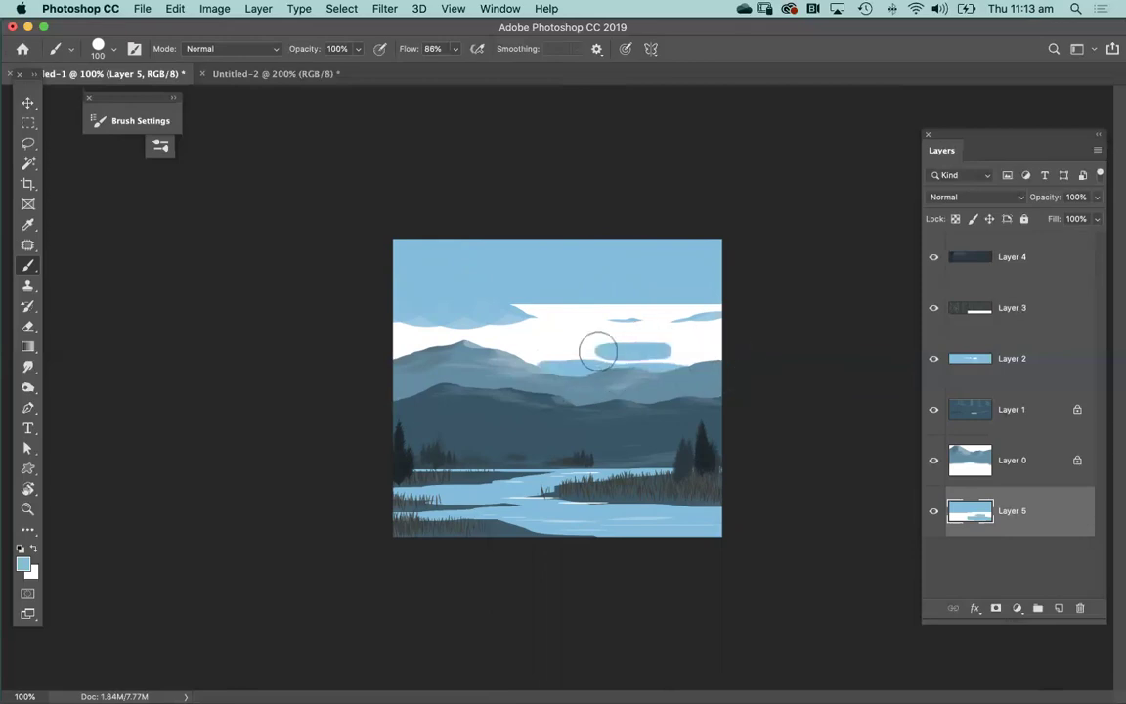
{"action": "key", "text": "super+z"}
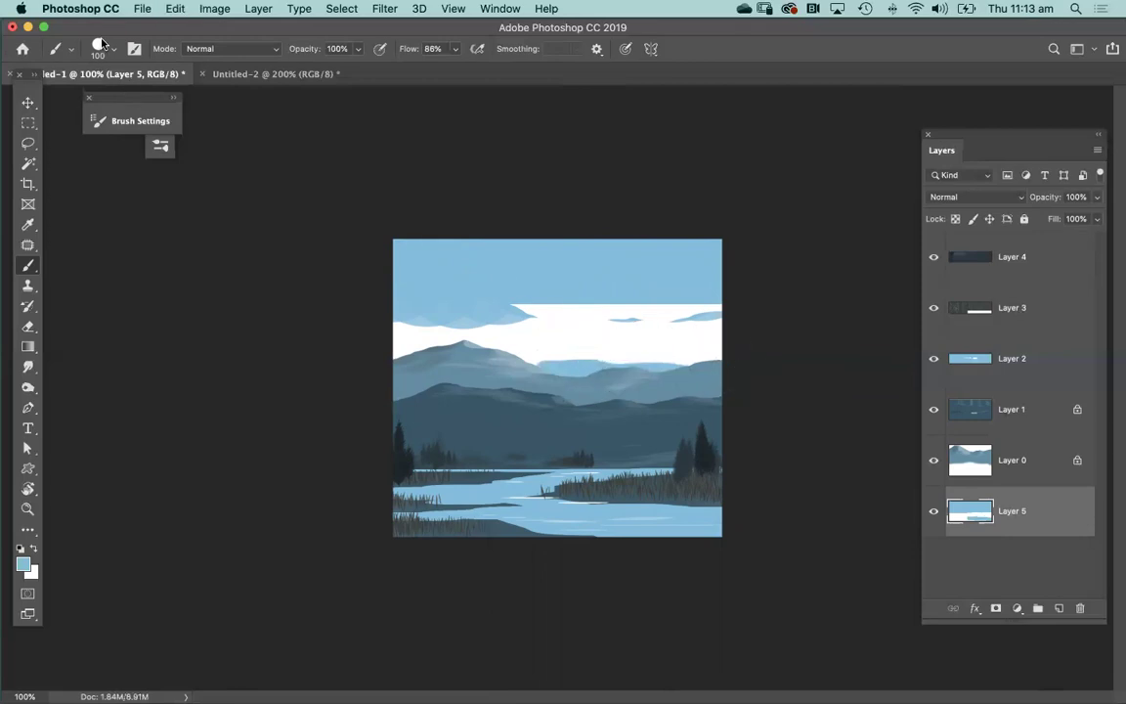
- Flatten the brush tip to a thin horizontal ellipse and paint narrow blue streaks through the white sky above the right-hand mountains
{"action": "left_click", "coordinate": [102, 46]}
{"action": "left_click_drag", "start_coordinate": [48, 86], "coordinate": [47, 98]}
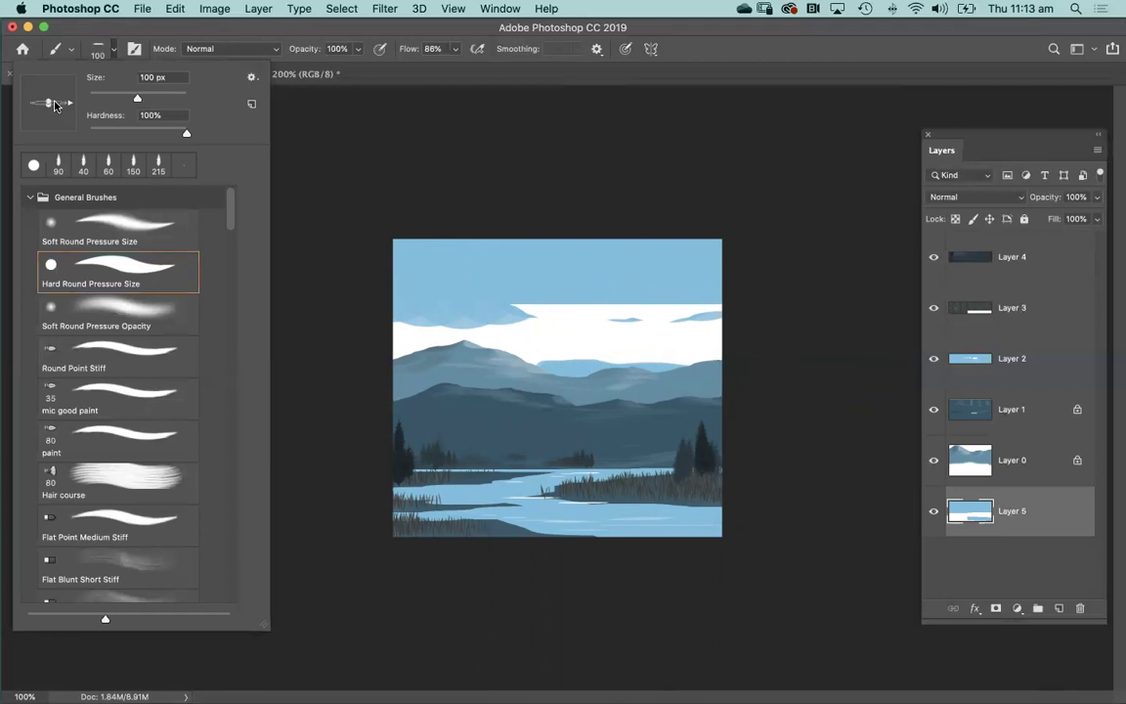
{"action": "key", "text": "Return"}
{"action": "left_click_drag", "start_coordinate": [643, 345], "coordinate": [728, 345]}
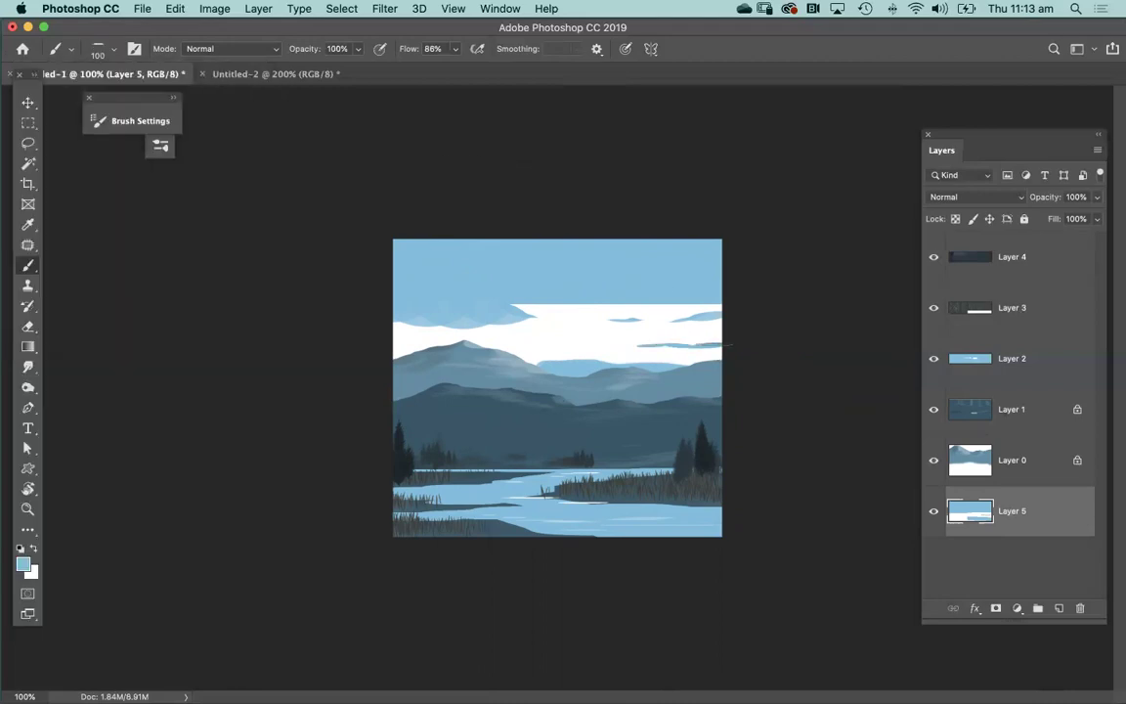
{"action": "mouse_move", "coordinate": [620, 343]}
{"action": "left_mouse_down"}
{"action": "mouse_move", "coordinate": [638, 345]}
{"action": "mouse_move", "coordinate": [563, 348]}
{"action": "left_mouse_up"}
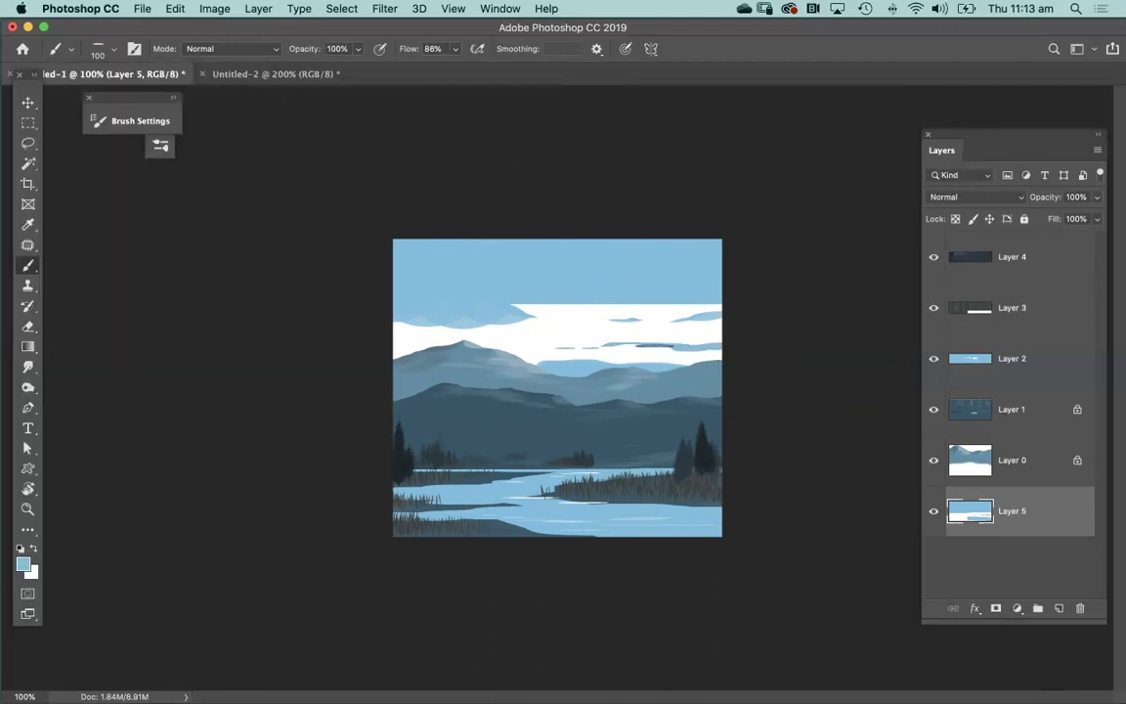
- Set the foreground color to the near-white #f3f9fc
{"action": "left_click", "coordinate": [559, 311], "text": "super"}
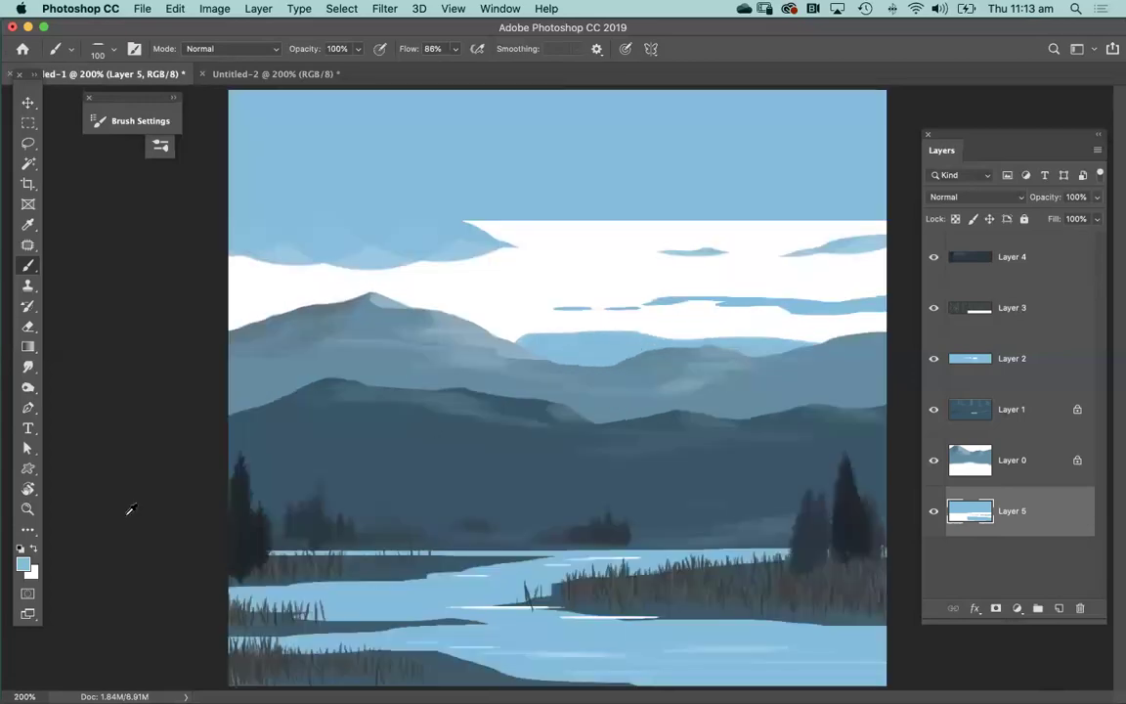
{"action": "left_click", "coordinate": [34, 550]}
{"action": "left_click", "coordinate": [341, 212], "text": "alt"}
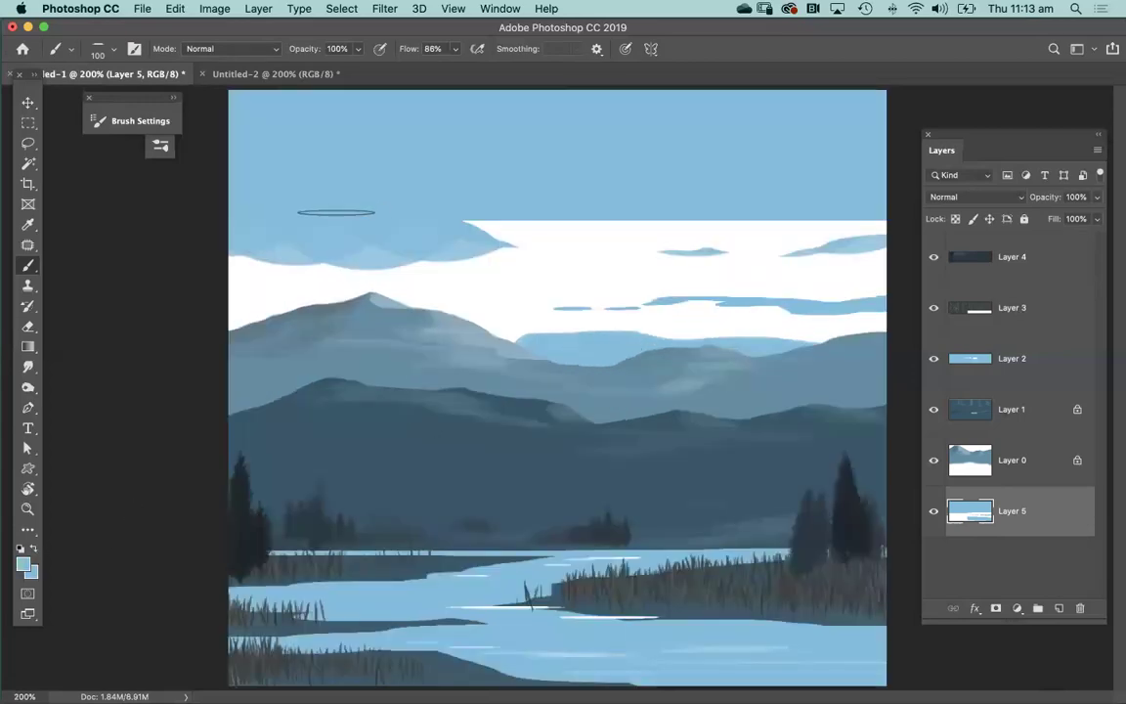
{"action": "left_click", "coordinate": [24, 566]}
{"action": "left_click_drag", "start_coordinate": [611, 382], "coordinate": [593, 379]}
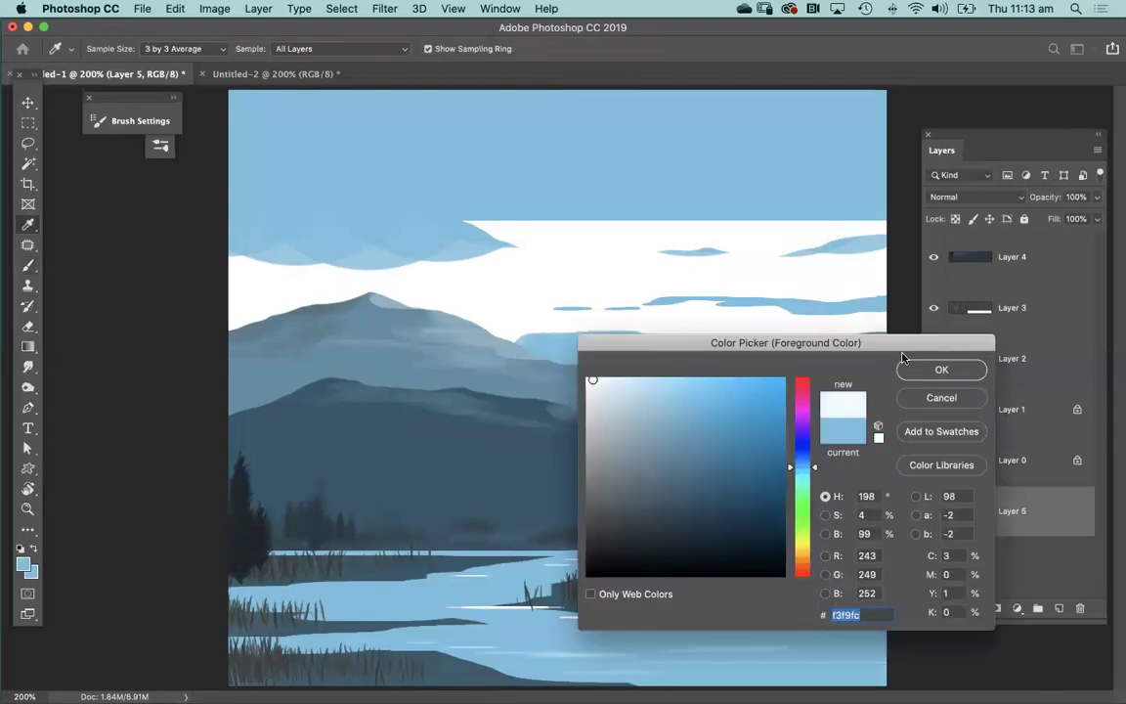
{"action": "left_click", "coordinate": [939, 370]}
- Paint a long near-white cloud across the upper left of the sky with the flattened brush, enlarging it to 175 px
{"action": "key", "text": "b"}
{"action": "mouse_move", "coordinate": [244, 159]}
{"action": "left_mouse_down"}
{"action": "mouse_move", "coordinate": [330, 166]}
{"action": "mouse_move", "coordinate": [315, 154]}
{"action": "mouse_move", "coordinate": [420, 158]}
{"action": "mouse_move", "coordinate": [262, 162]}
{"action": "mouse_move", "coordinate": [499, 171]}
{"action": "left_mouse_up"}
{"action": "key", "text": "bracketright"}
{"action": "key", "text": "bracketright"}
{"action": "key", "text": "bracketright"}
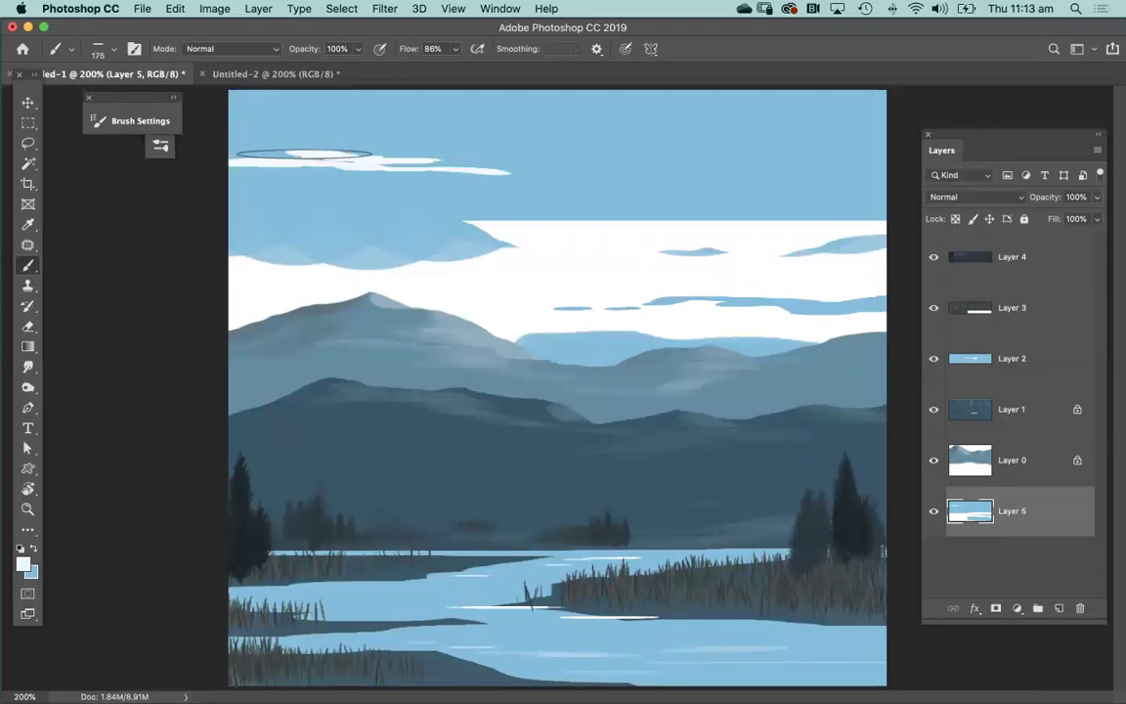
{"action": "left_click_drag", "start_coordinate": [265, 159], "coordinate": [575, 169]}
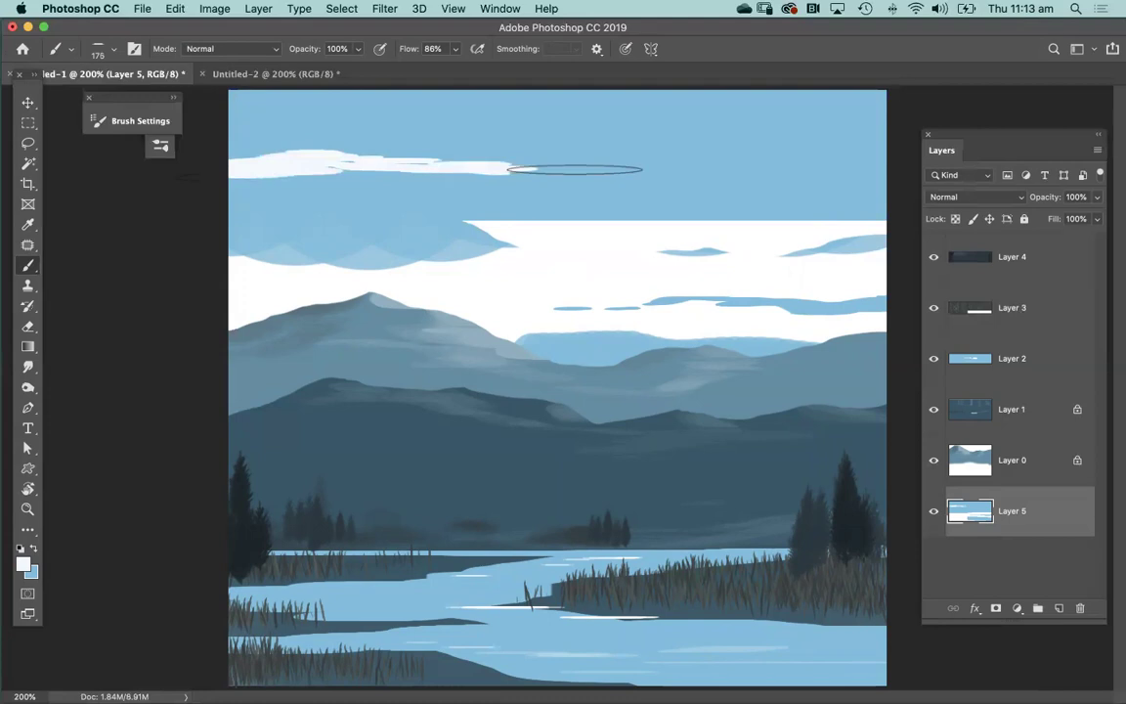
- Add near-white cloud streaks over the left blue area, along the white band's upper edge and in the sky's upper-right corner
{"action": "mouse_move", "coordinate": [548, 240]}
{"action": "left_mouse_down"}
{"action": "mouse_move", "coordinate": [455, 273]}
{"action": "mouse_move", "coordinate": [293, 248]}
{"action": "mouse_move", "coordinate": [445, 245]}
{"action": "left_mouse_up"}
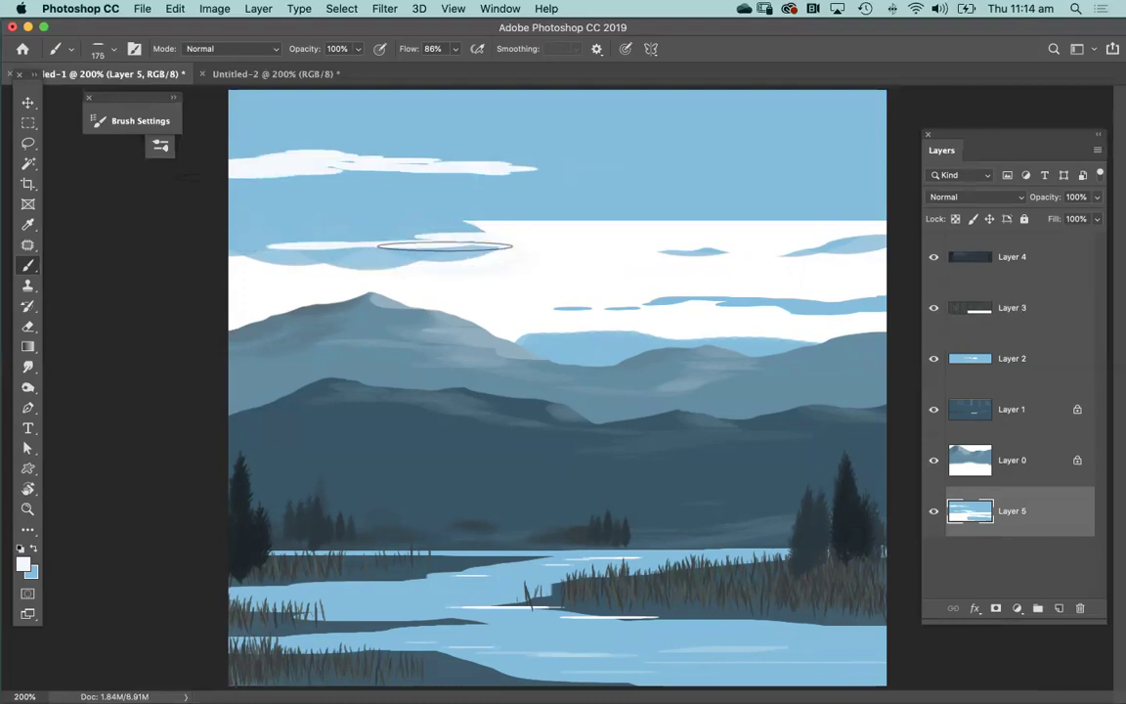
{"action": "mouse_move", "coordinate": [283, 231]}
{"action": "left_mouse_down"}
{"action": "mouse_move", "coordinate": [176, 219]}
{"action": "mouse_move", "coordinate": [269, 221]}
{"action": "left_mouse_up"}
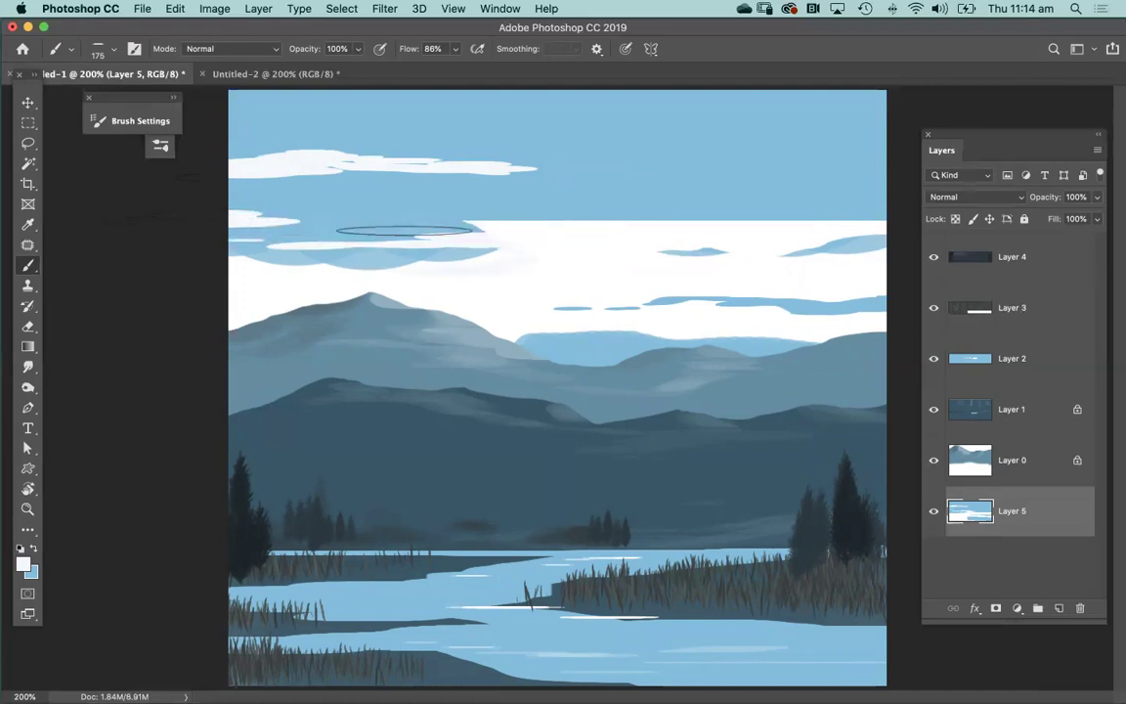
{"action": "left_click_drag", "start_coordinate": [596, 214], "coordinate": [672, 213]}
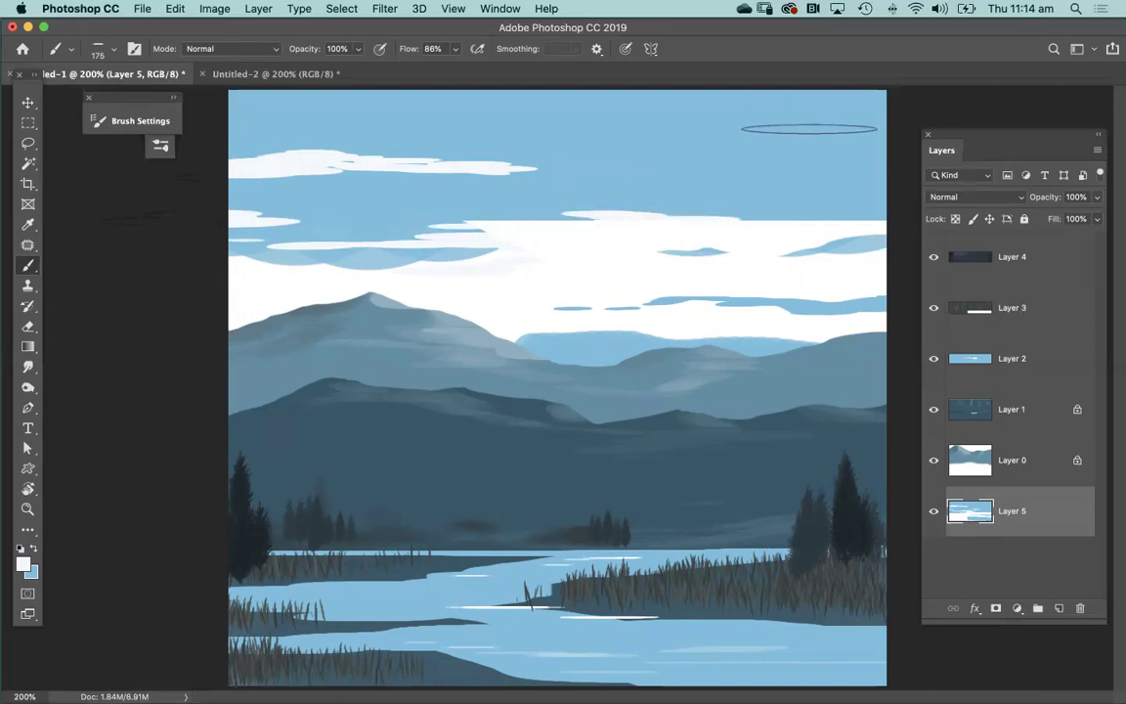
{"action": "mouse_move", "coordinate": [839, 119]}
{"action": "left_mouse_down"}
{"action": "mouse_move", "coordinate": [942, 108]}
{"action": "mouse_move", "coordinate": [803, 122]}
{"action": "left_mouse_up"}
{"action": "left_click", "coordinate": [758, 128]}
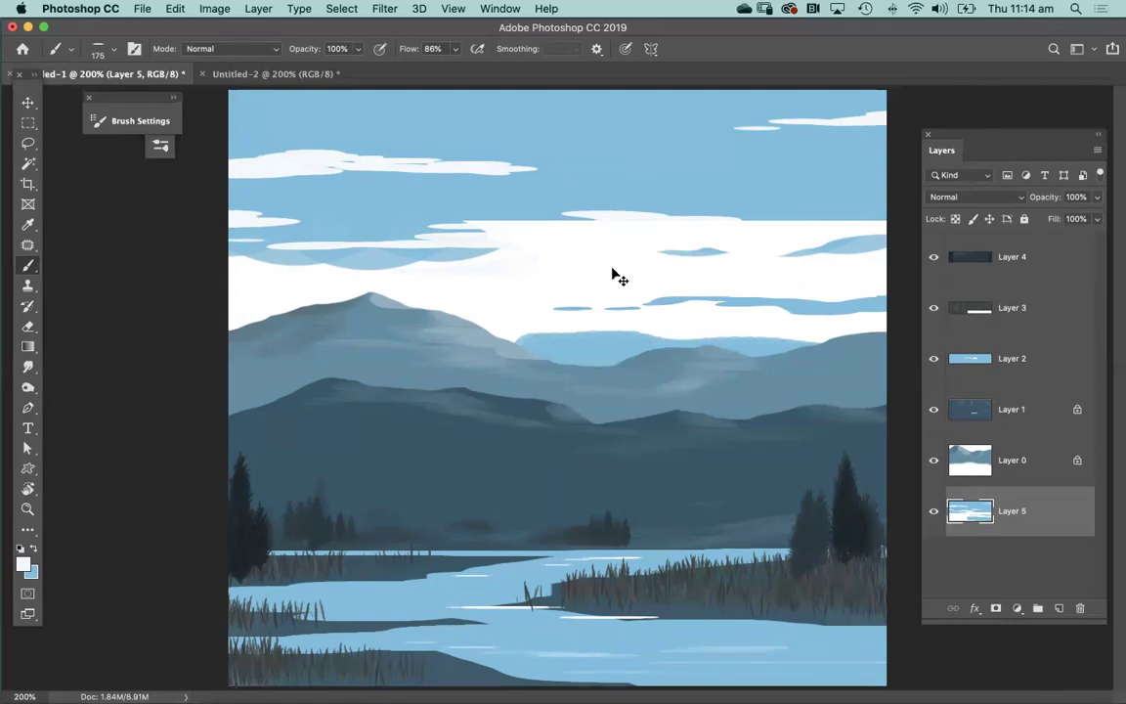
- Inspect the sky and river layers by toggling the visibility of Layer 5 and Layer 2
{"action": "key", "text": "super+minus"}
{"action": "key", "text": "super+plus"}
{"action": "left_click", "coordinate": [934, 512]}
{"action": "left_click", "coordinate": [935, 514]}
{"action": "left_click", "coordinate": [933, 360]}
{"action": "left_click", "coordinate": [933, 364]}
{"action": "left_click", "coordinate": [971, 516], "text": "super"}
{"action": "key", "text": "super+d"}
{"action": "left_click", "coordinate": [935, 517]}
{"action": "left_click", "coordinate": [936, 366]}
{"action": "left_click", "coordinate": [936, 367]}
- Load the river shape of Layer 2 as a selection and choose the Soft Round Pressure Size brush at 175 px
{"action": "left_click", "coordinate": [973, 366], "text": "super"}
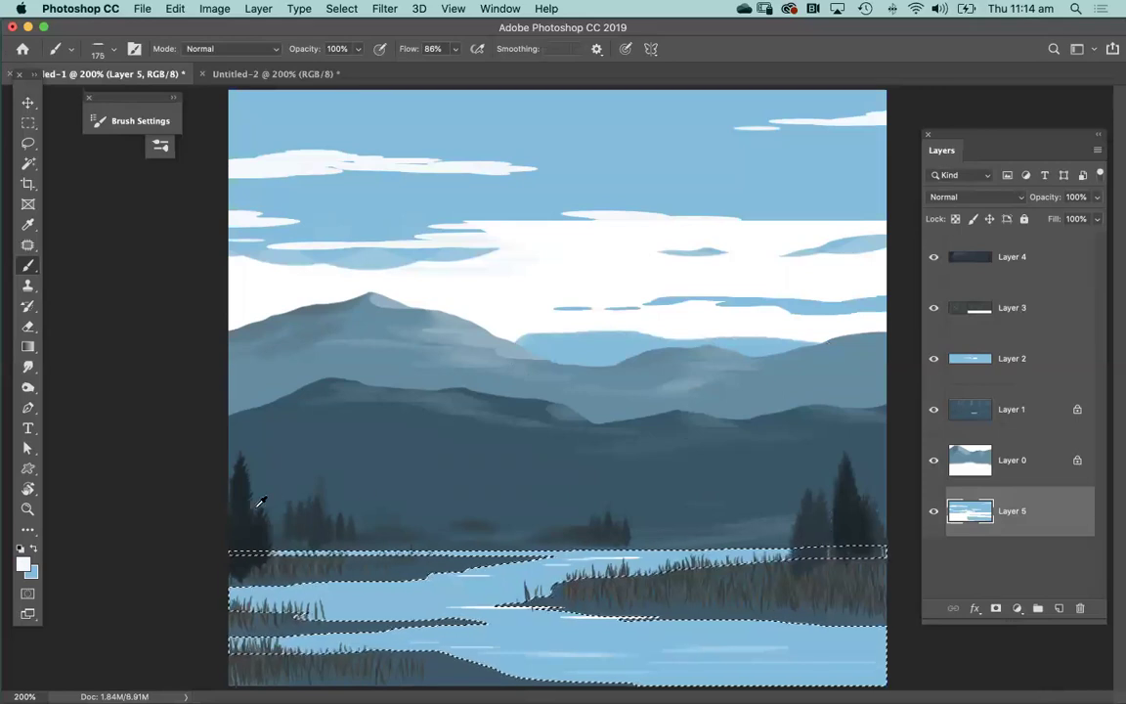
{"action": "left_click", "coordinate": [99, 50]}
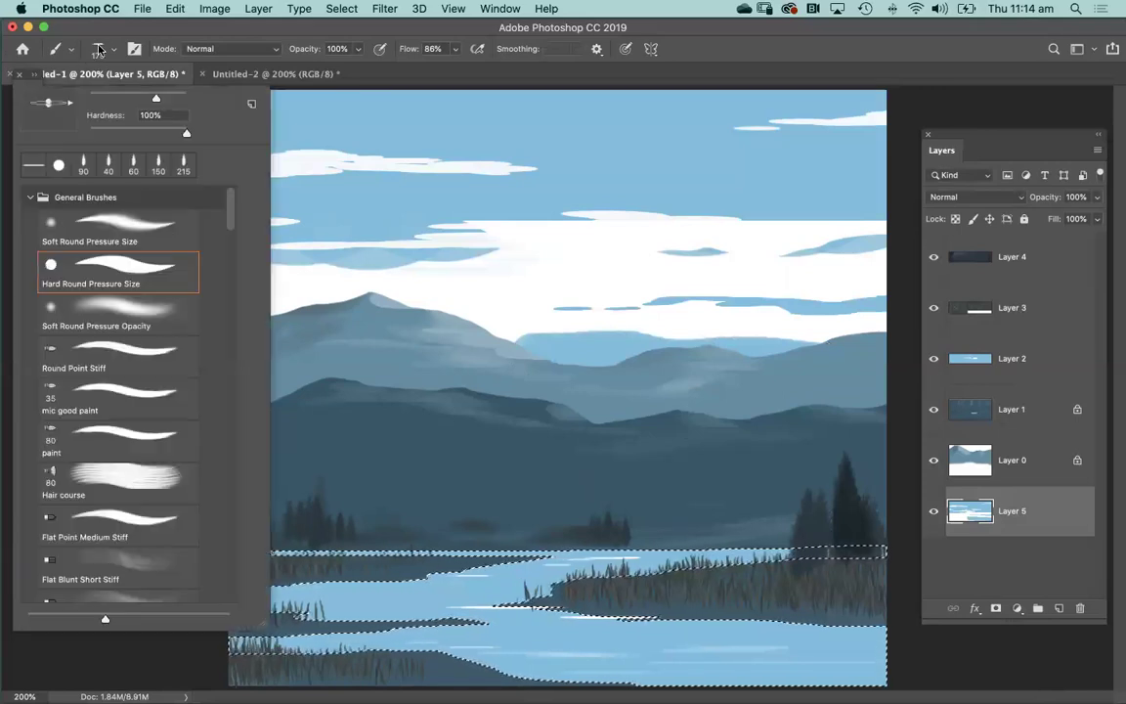
{"action": "left_click", "coordinate": [110, 228]}
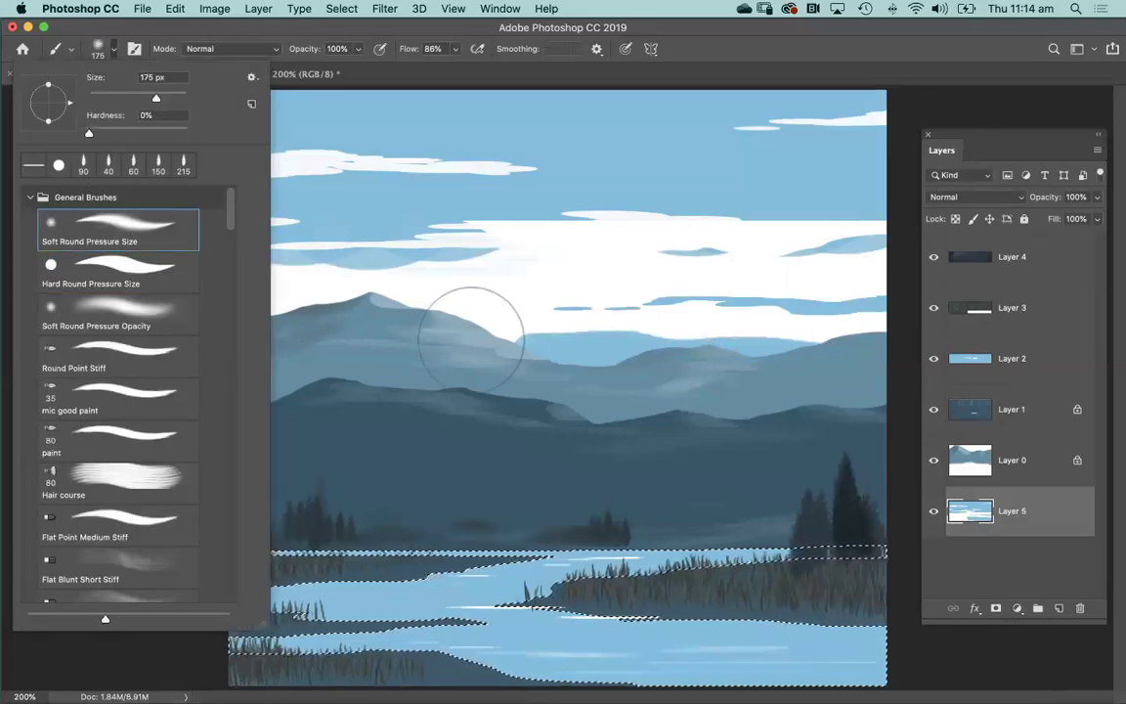
{"action": "left_click", "coordinate": [530, 365]}
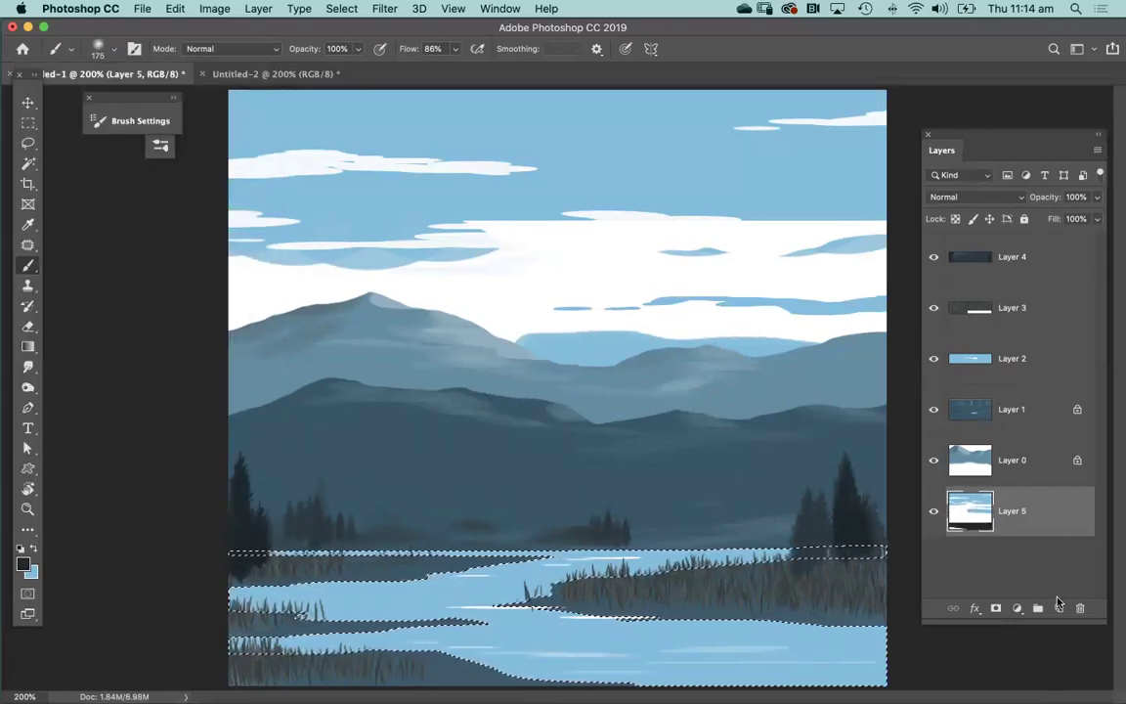
- Create a new layer above Layer 5, brush a dark color across the river selection on it, and deselect
{"action": "left_click", "coordinate": [1058, 606]}
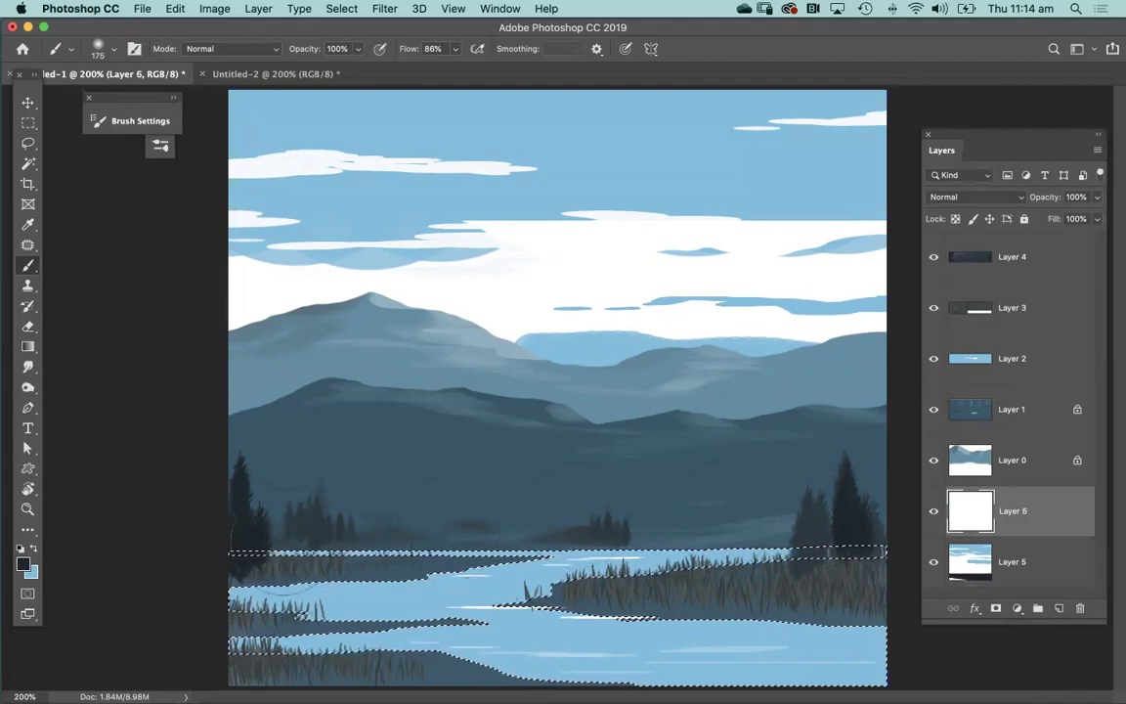
{"action": "left_click_drag", "start_coordinate": [284, 543], "coordinate": [846, 494]}
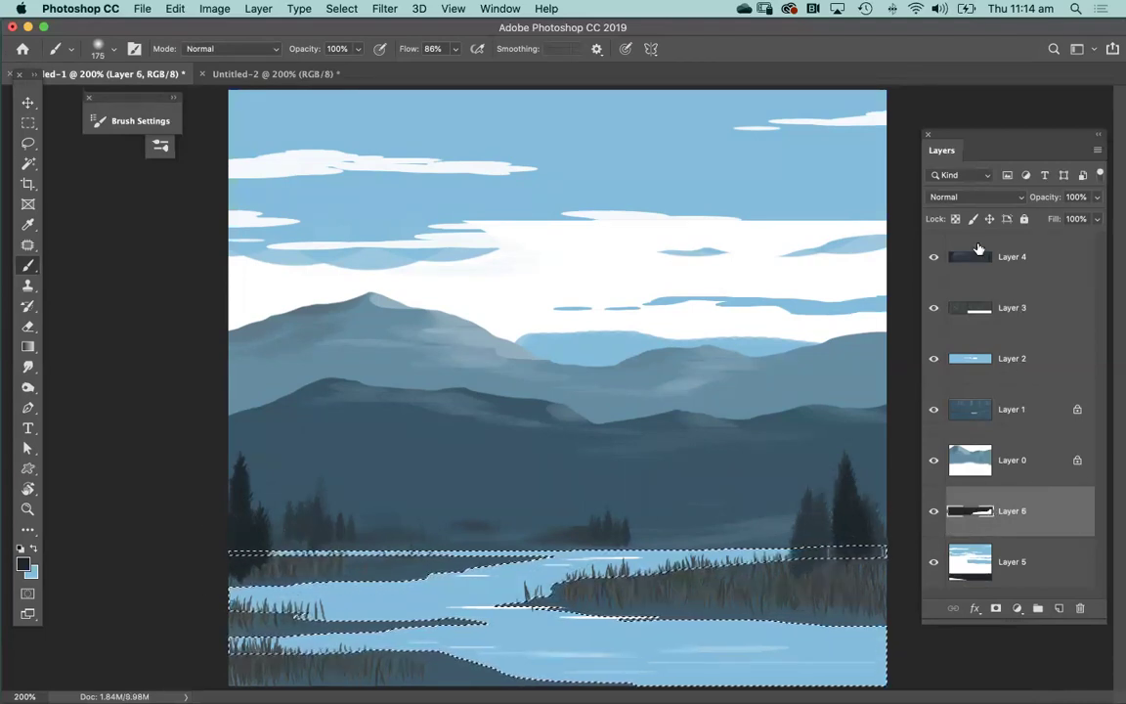
{"action": "key", "text": "super+d"}
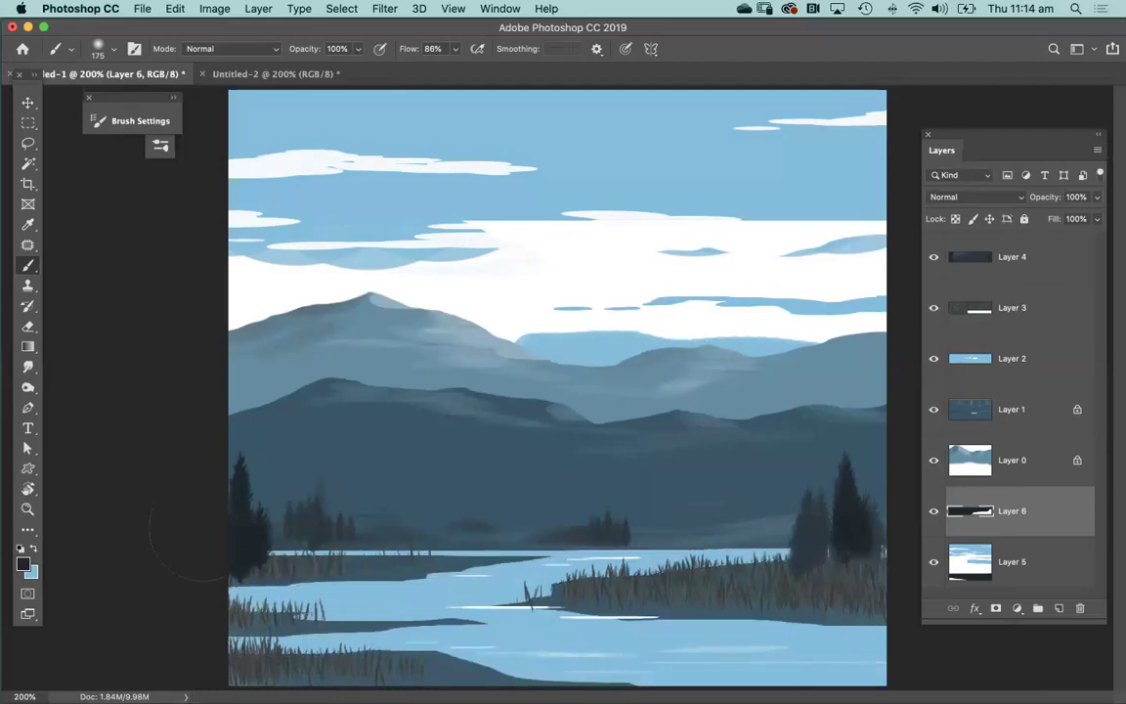